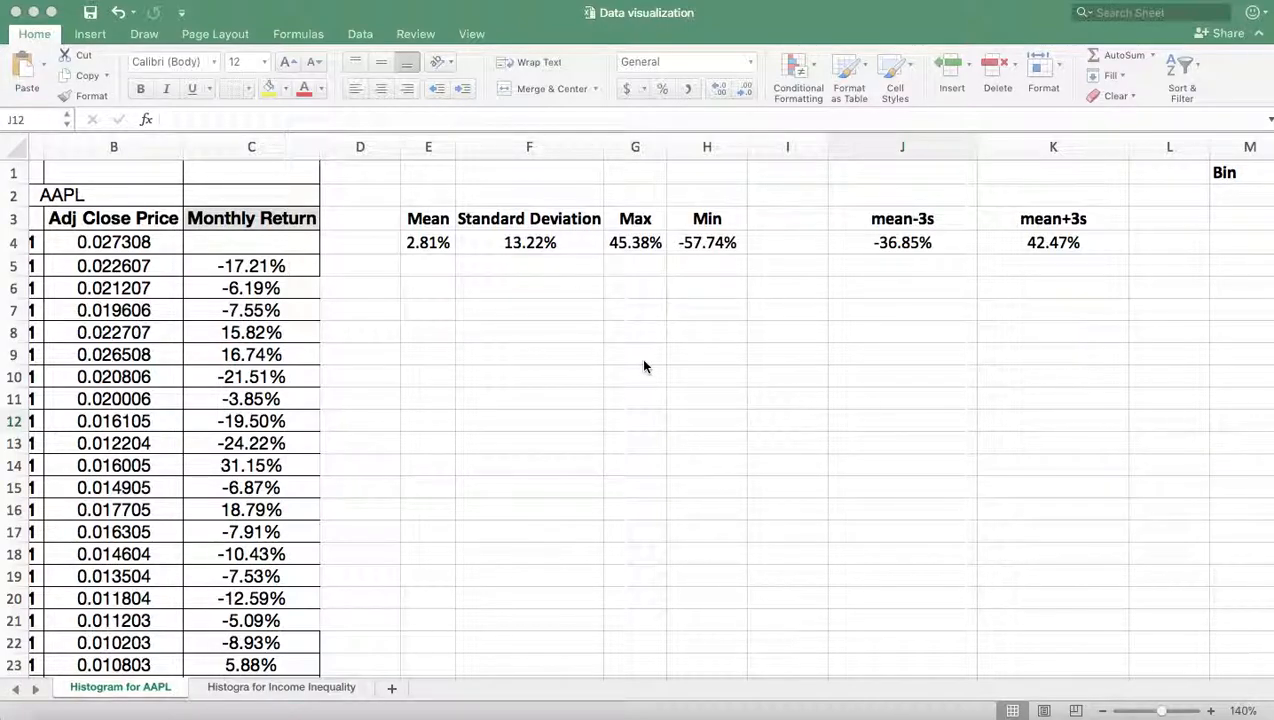
# Insert a histogram chart of the Monthly Return data in column C
pyautogui.click(261, 148)
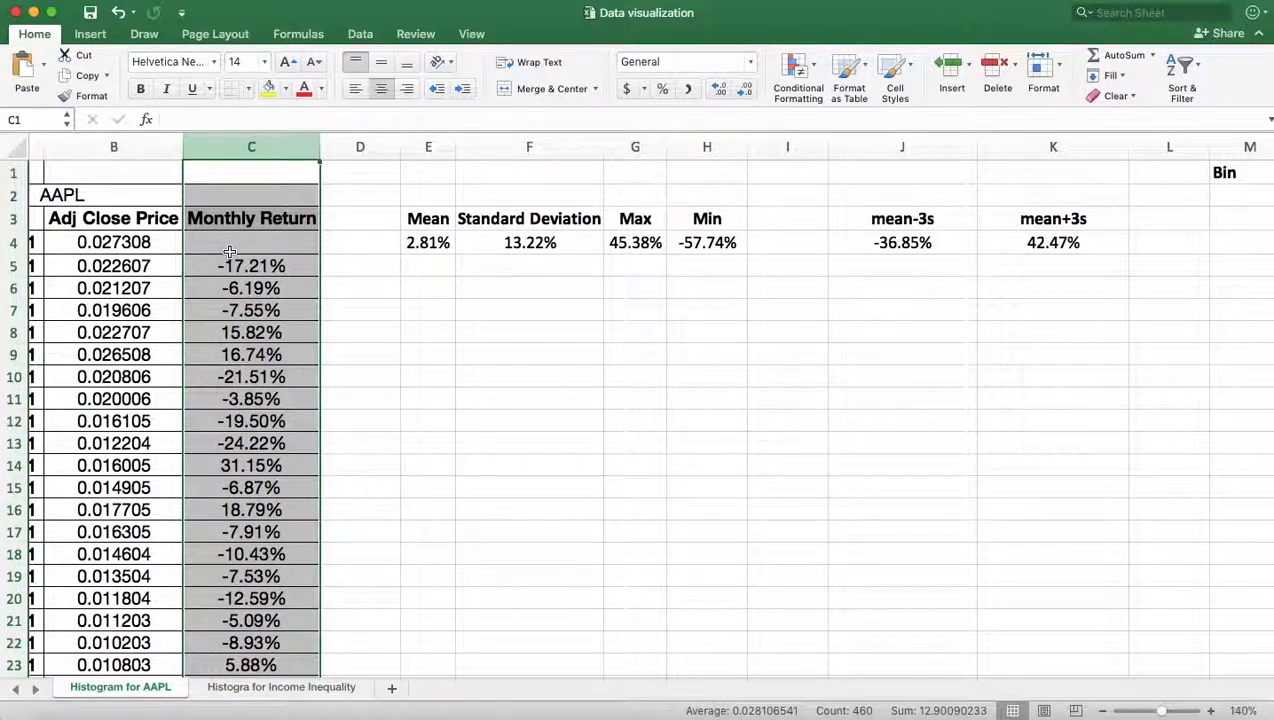
pyautogui.click(98, 38)
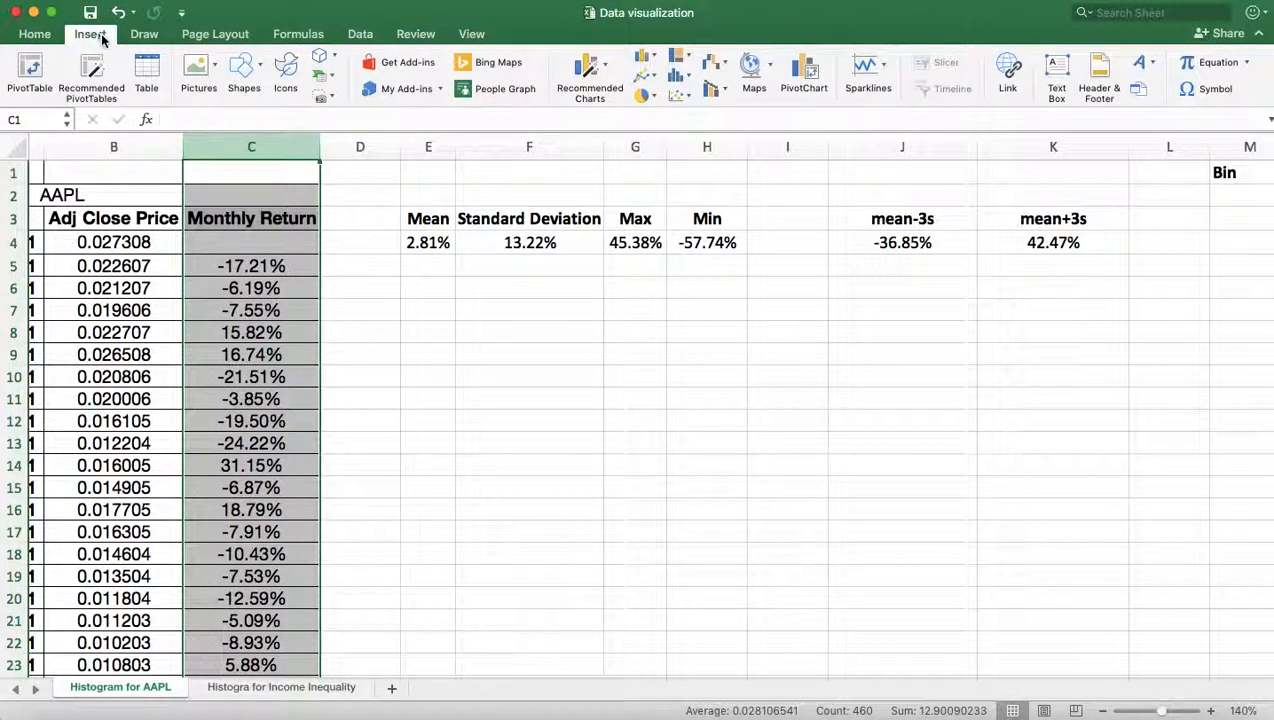
pyautogui.click(686, 78)
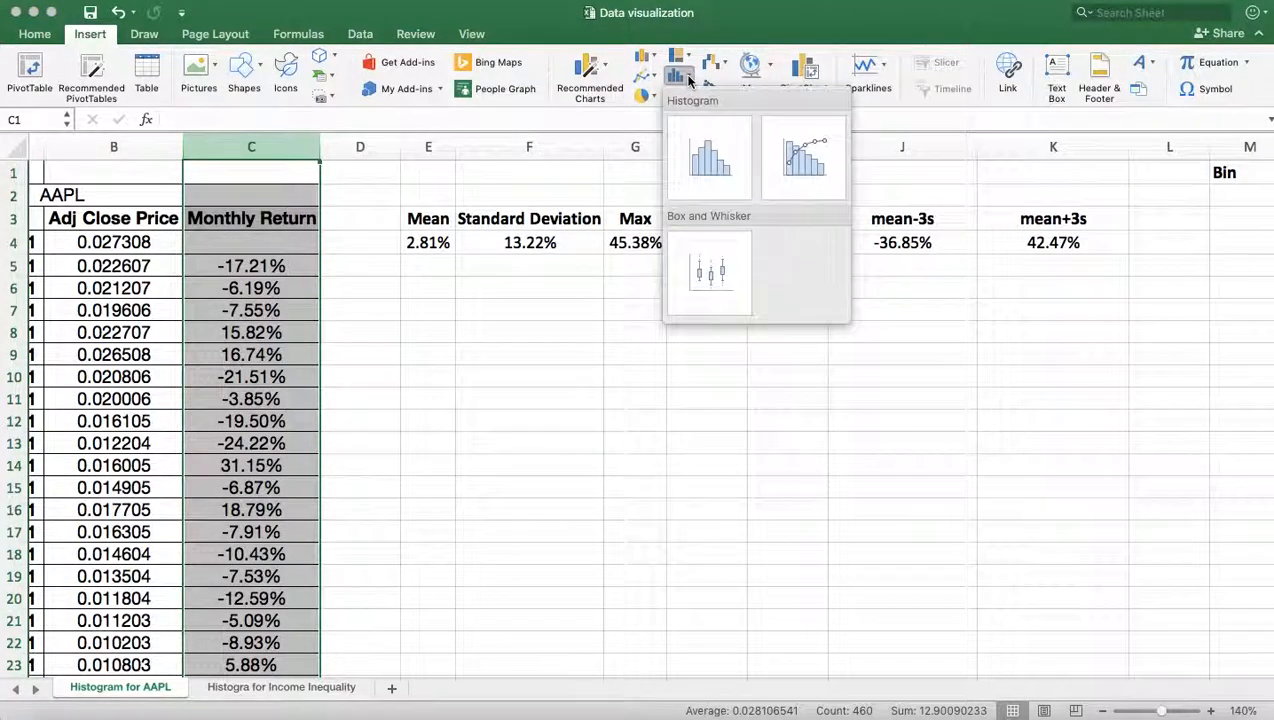
pyautogui.click(703, 165)
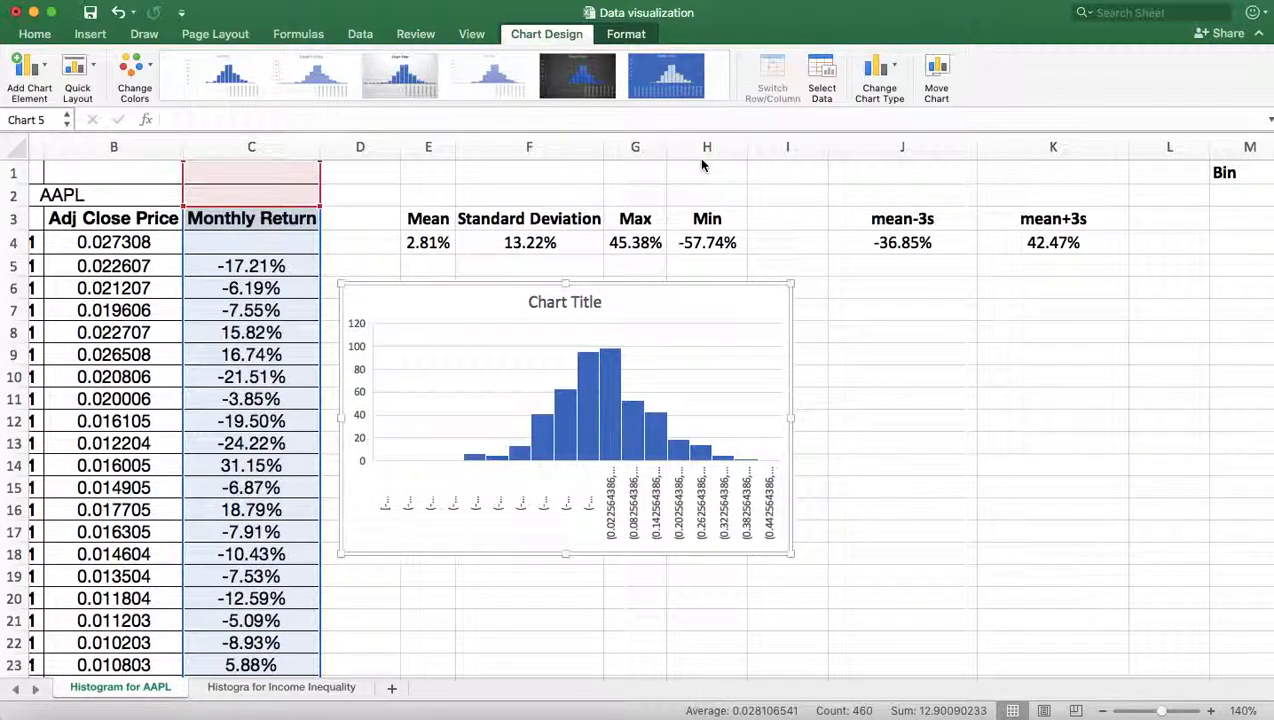
# Switch the histogram's bins to Bin width and set the width to 0.1
pyautogui.click(618, 414)
pyautogui.rightClick(614, 410)
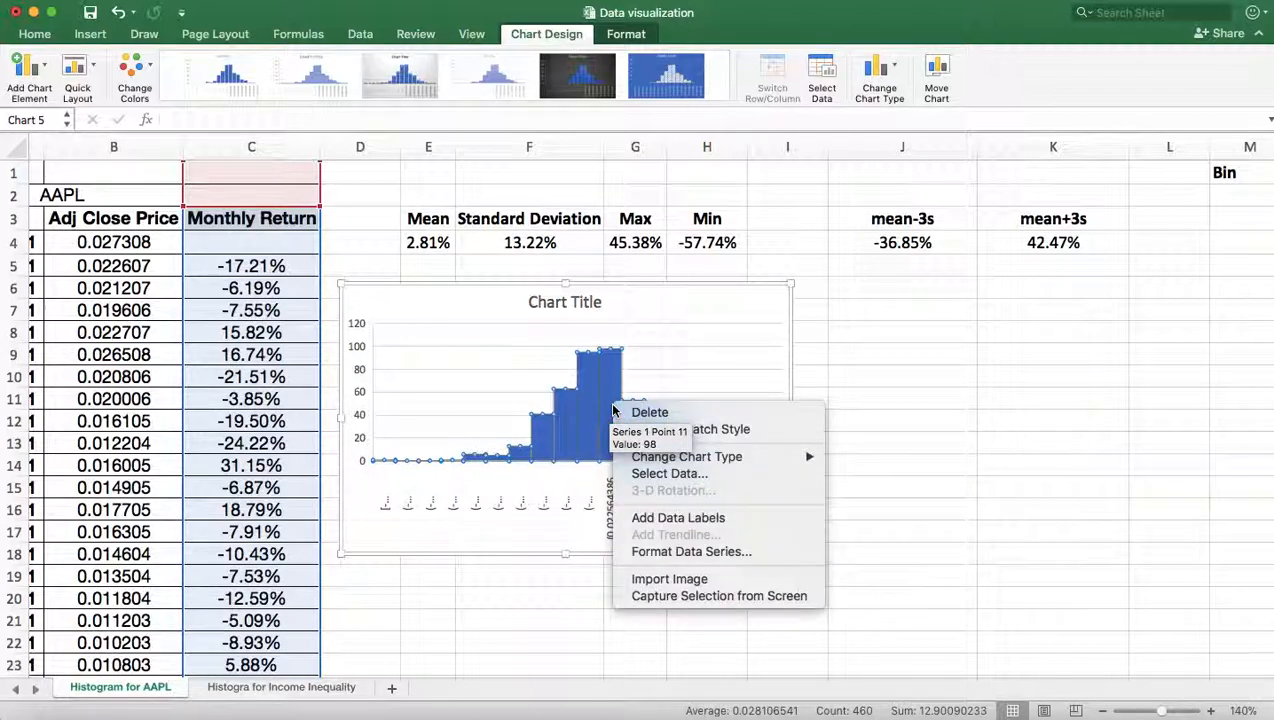
pyautogui.click(720, 553)
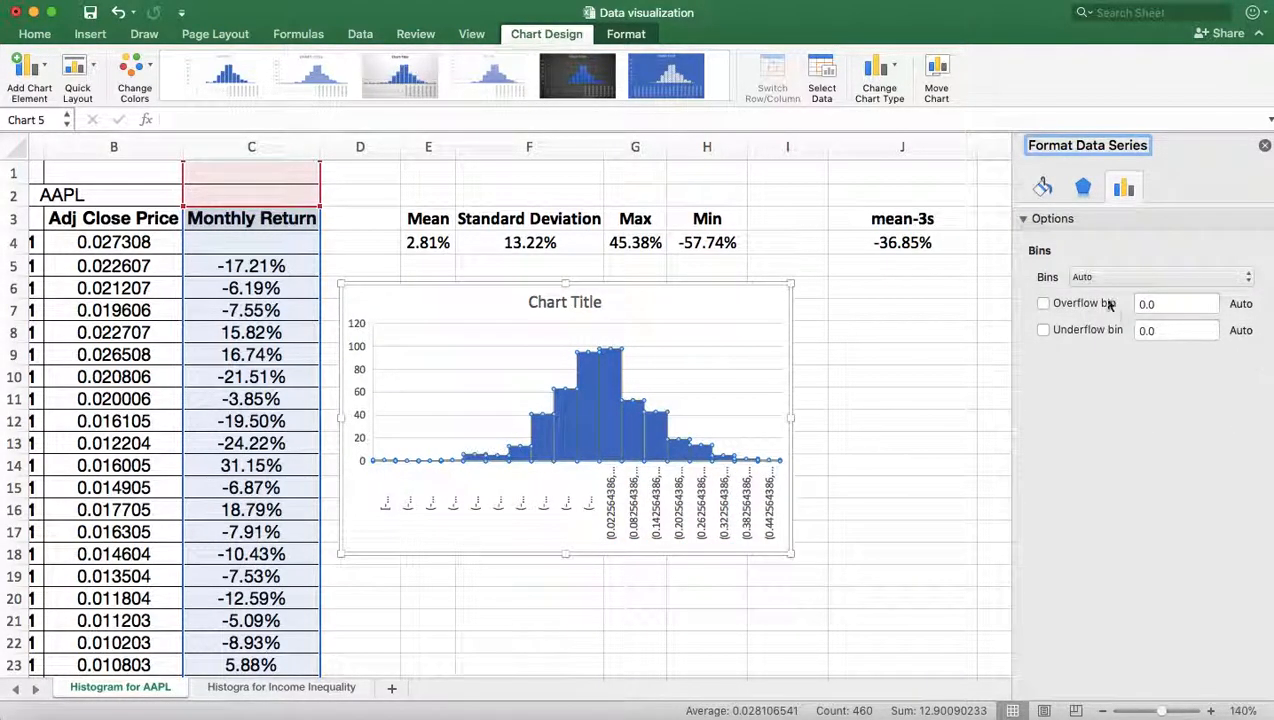
pyautogui.click(1247, 277)
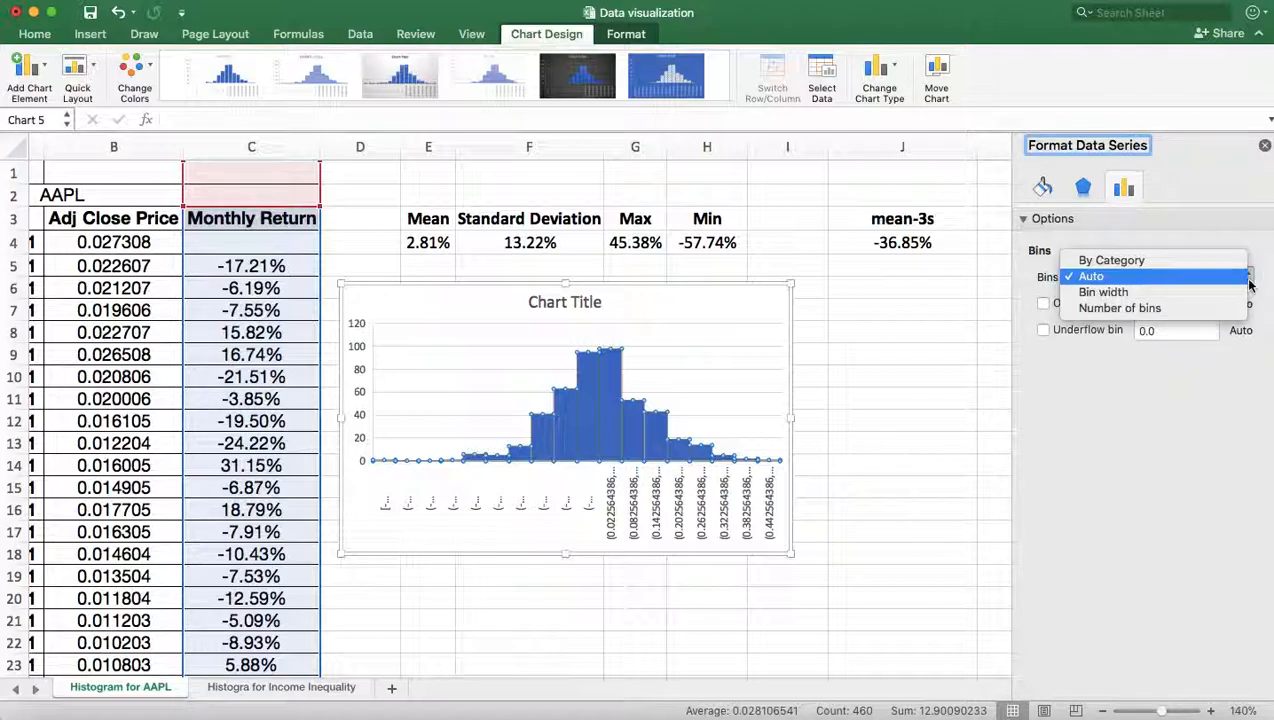
pyautogui.click(1100, 292)
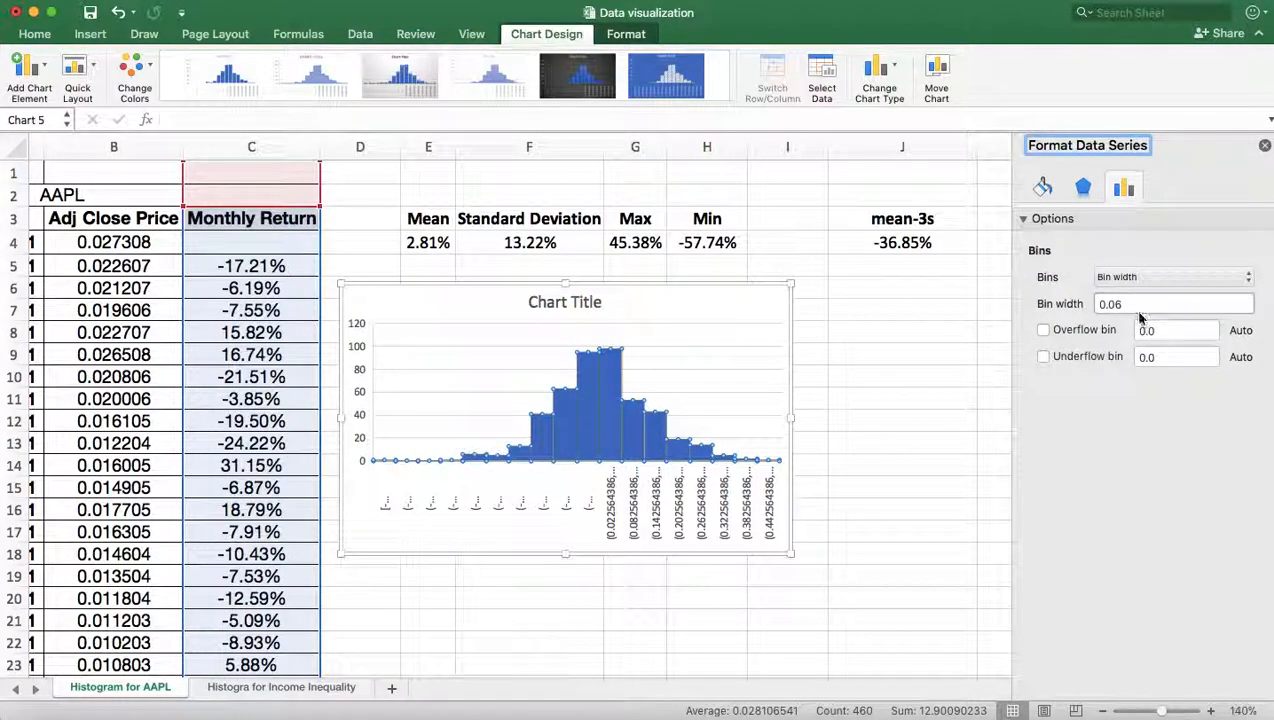
pyautogui.click(1129, 304)
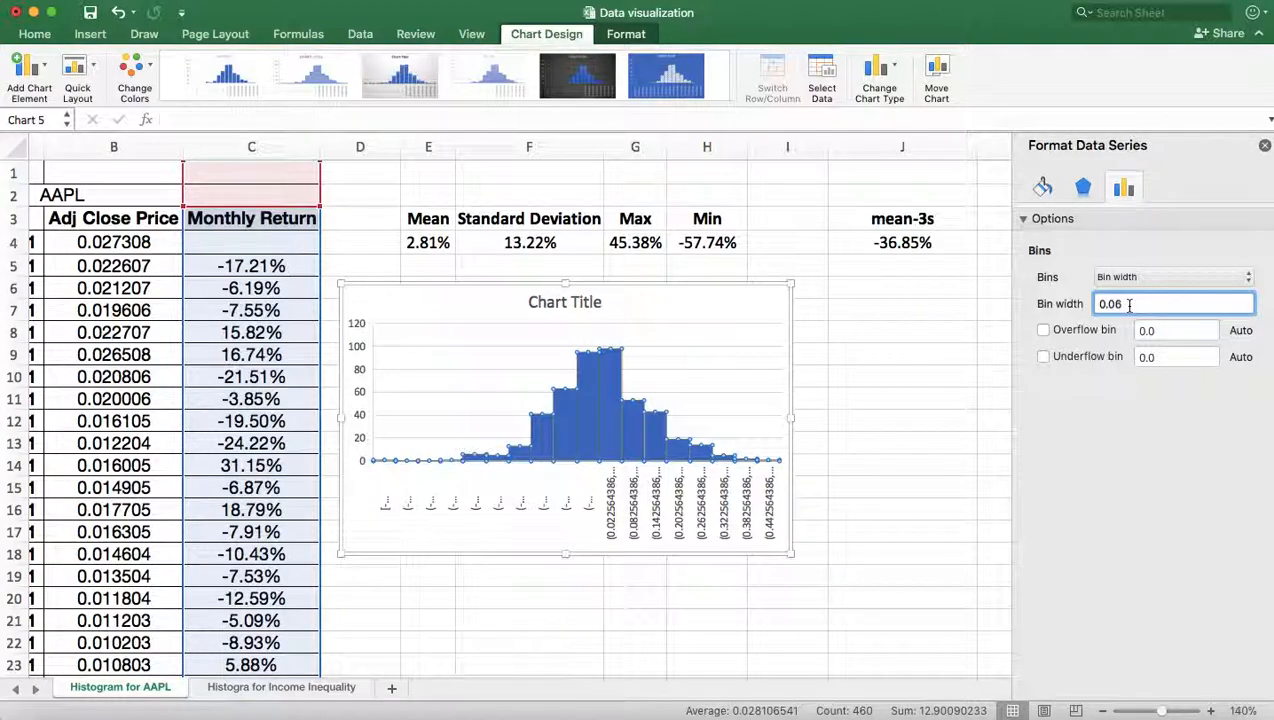
pyautogui.press('BackSpace')
# Enable the histogram's overflow bin and set it to 0.4
pyautogui.click(1043, 330)
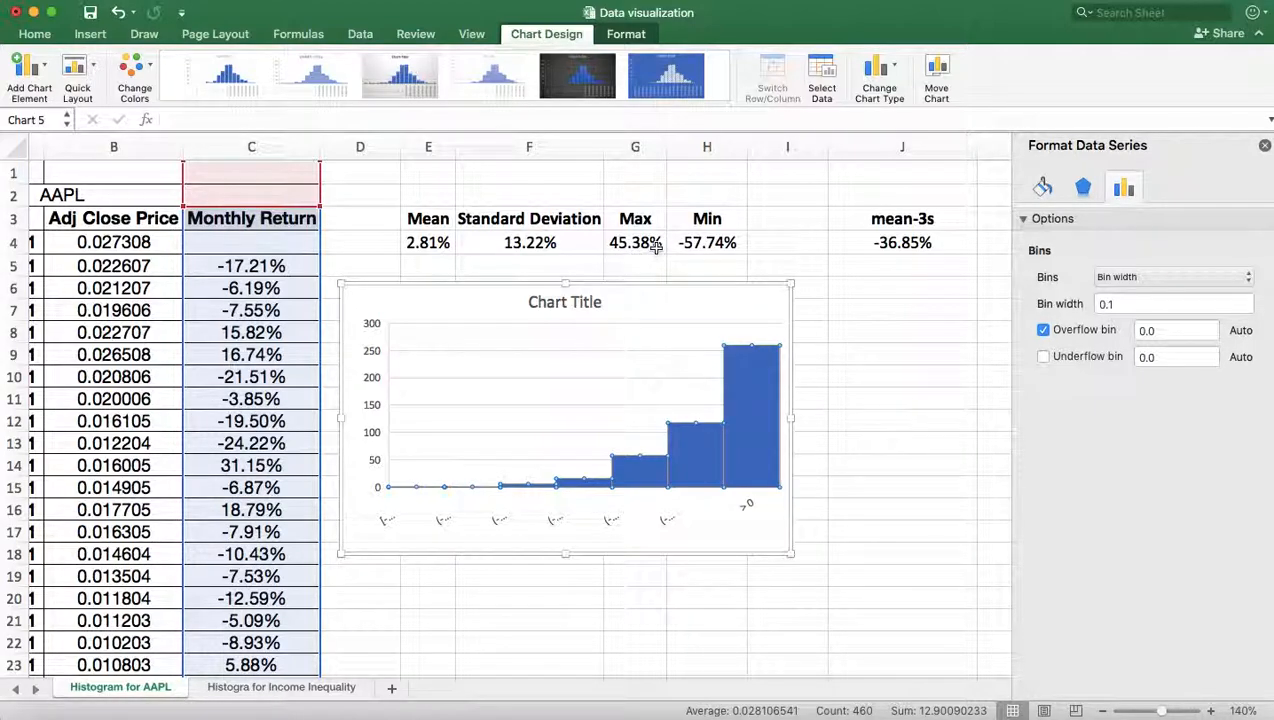
pyautogui.click(1156, 332)
pyautogui.click(1156, 332)
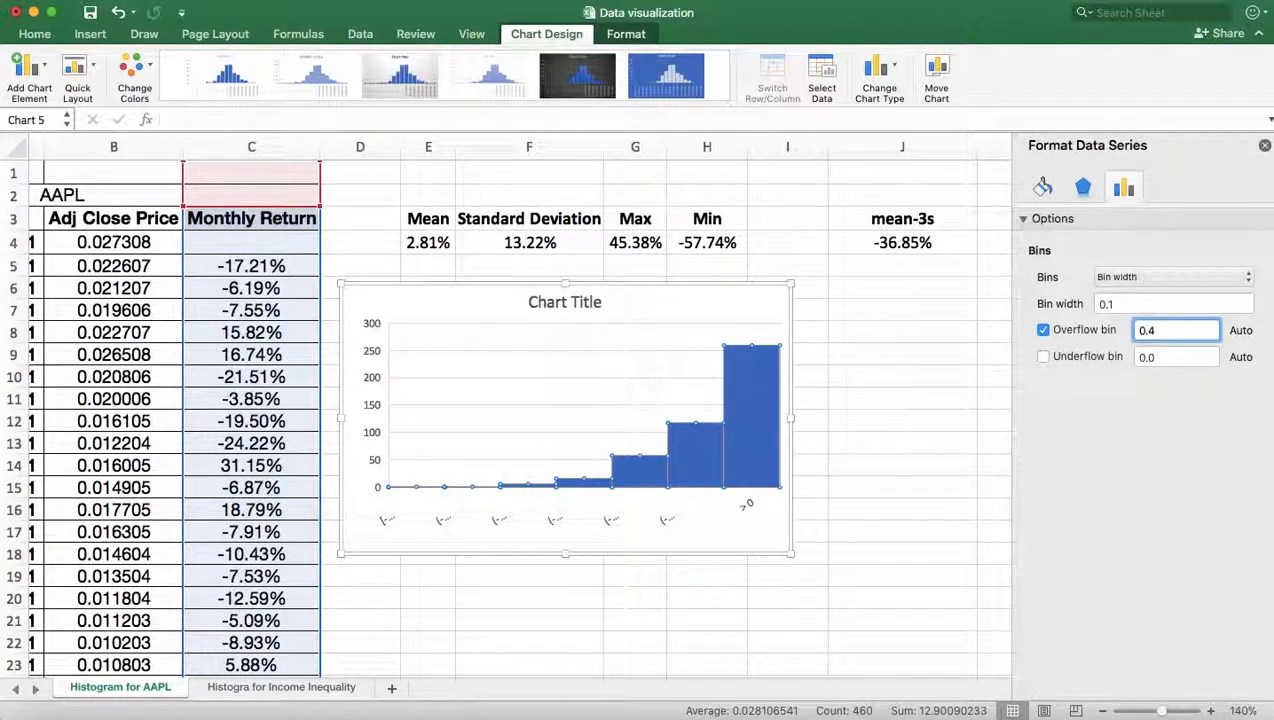
# Enable the histogram's underflow bin and set it to -0.5
pyautogui.click(1044, 358)
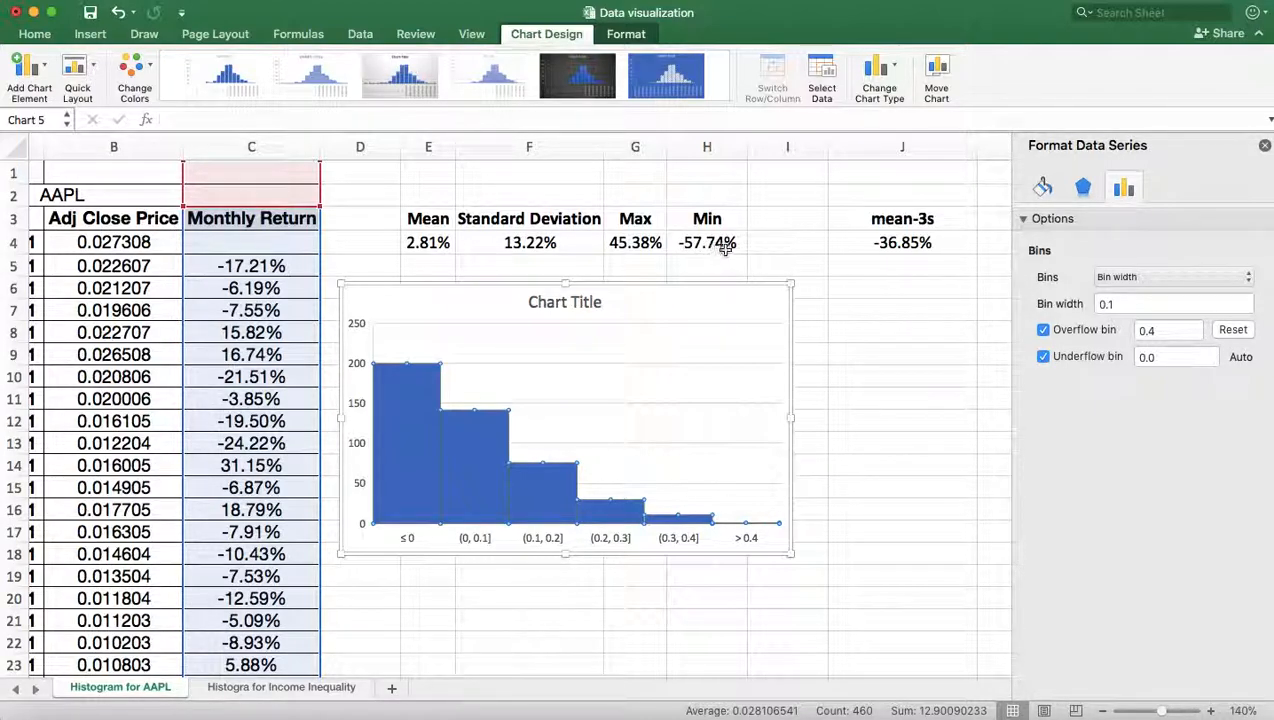
pyautogui.click(1165, 357)
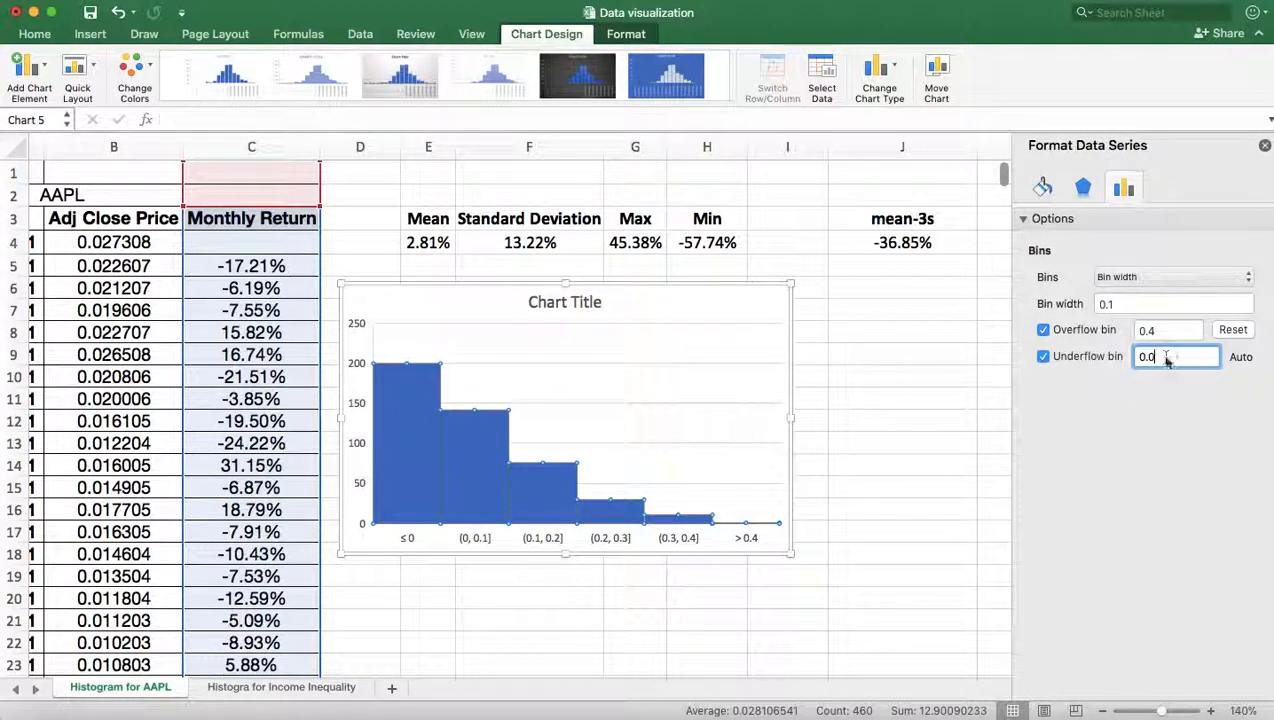
pyautogui.press('BackSpace')
pyautogui.press('BackSpace')
pyautogui.press('BackSpace')
pyautogui.write('0.5')
pyautogui.press('Return')
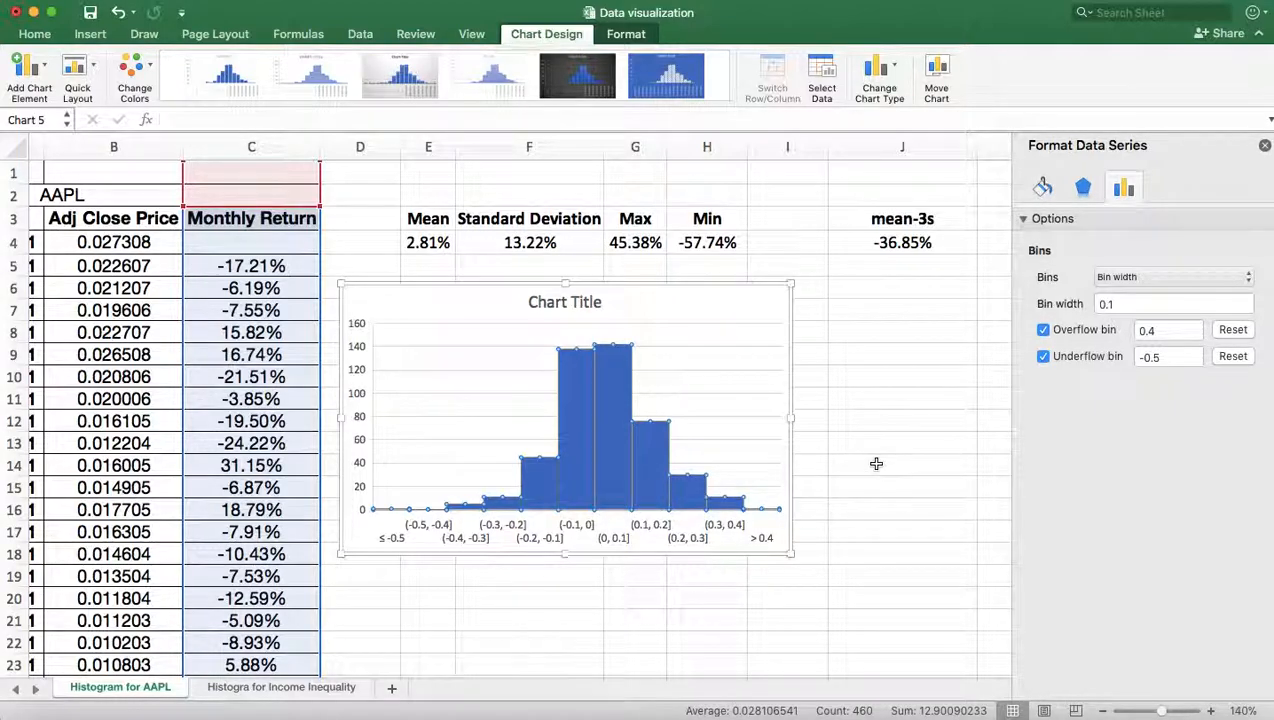
# Add data labels to the histogram bars and enlarge the chart to reach across column J and down to row 22
pyautogui.rightClick(618, 453)
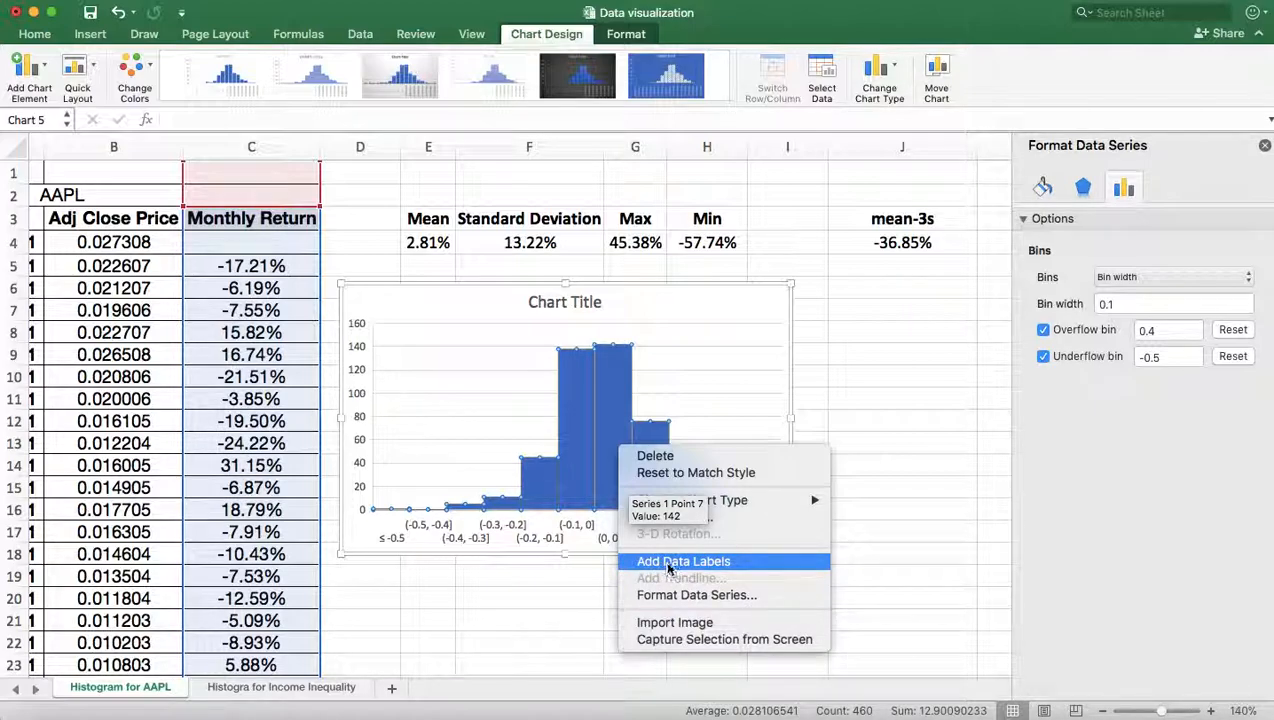
pyautogui.click(669, 563)
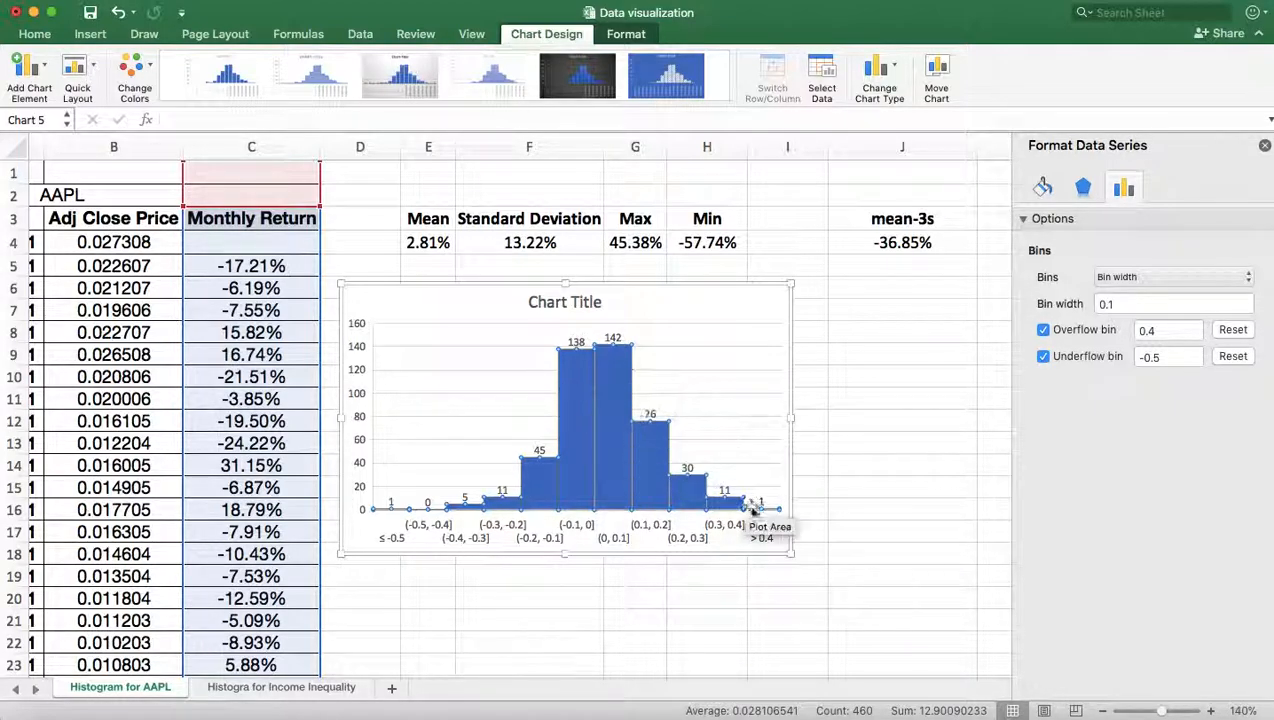
pyautogui.moveTo(788, 284); pyautogui.dragTo(934, 268)
pyautogui.moveTo(936, 553); pyautogui.dragTo(900, 645)
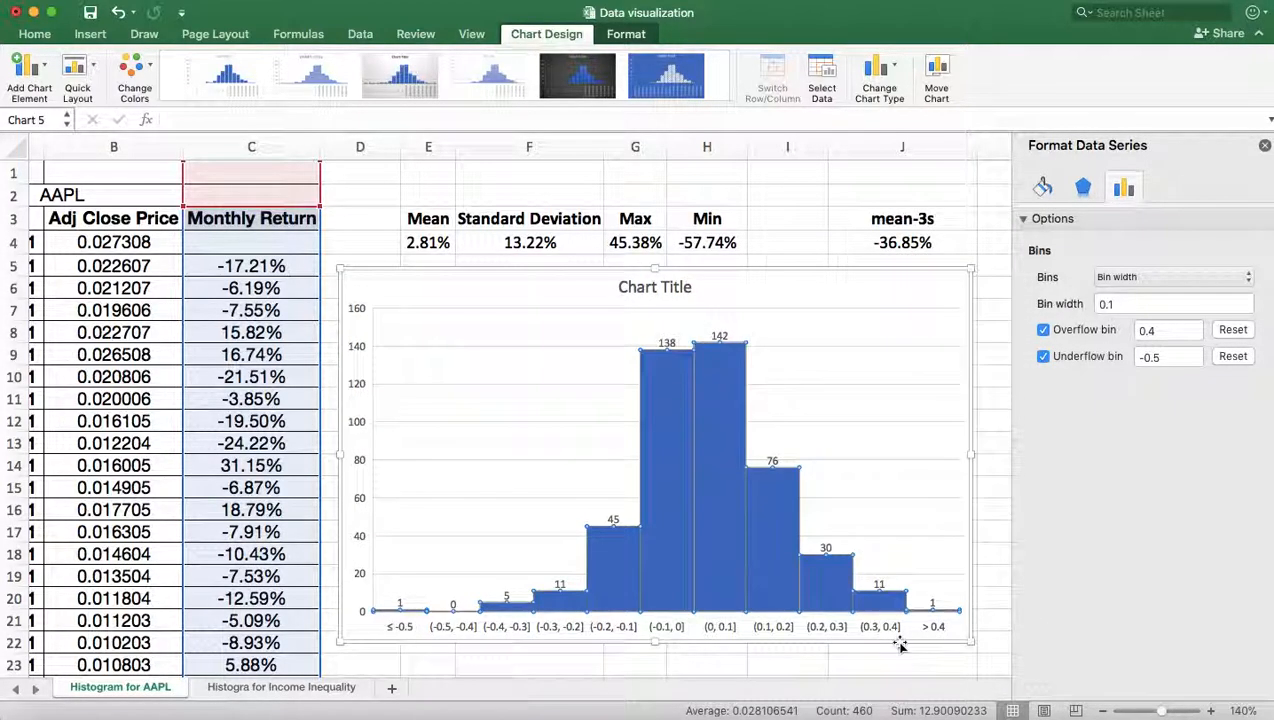
# Format the horizontal axis bin labels as Percentage with 0 decimal places
pyautogui.scroll(-5, 876, 578)
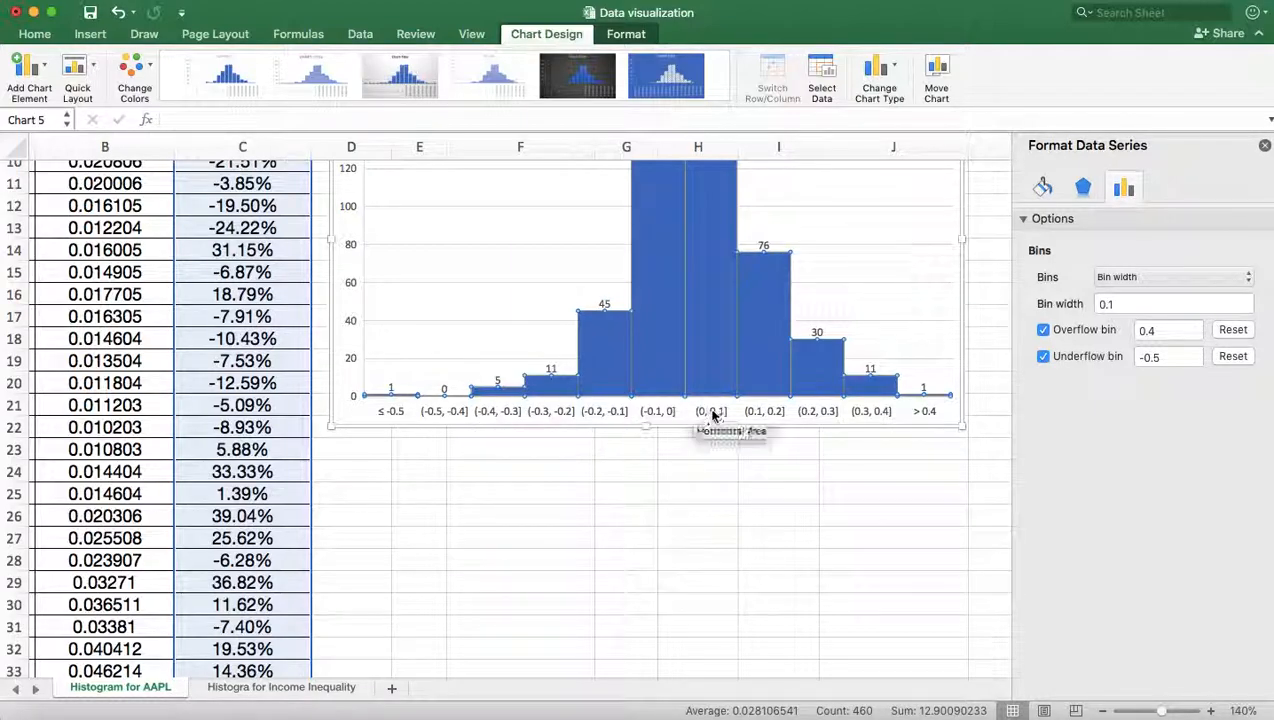
pyautogui.rightClick(655, 416)
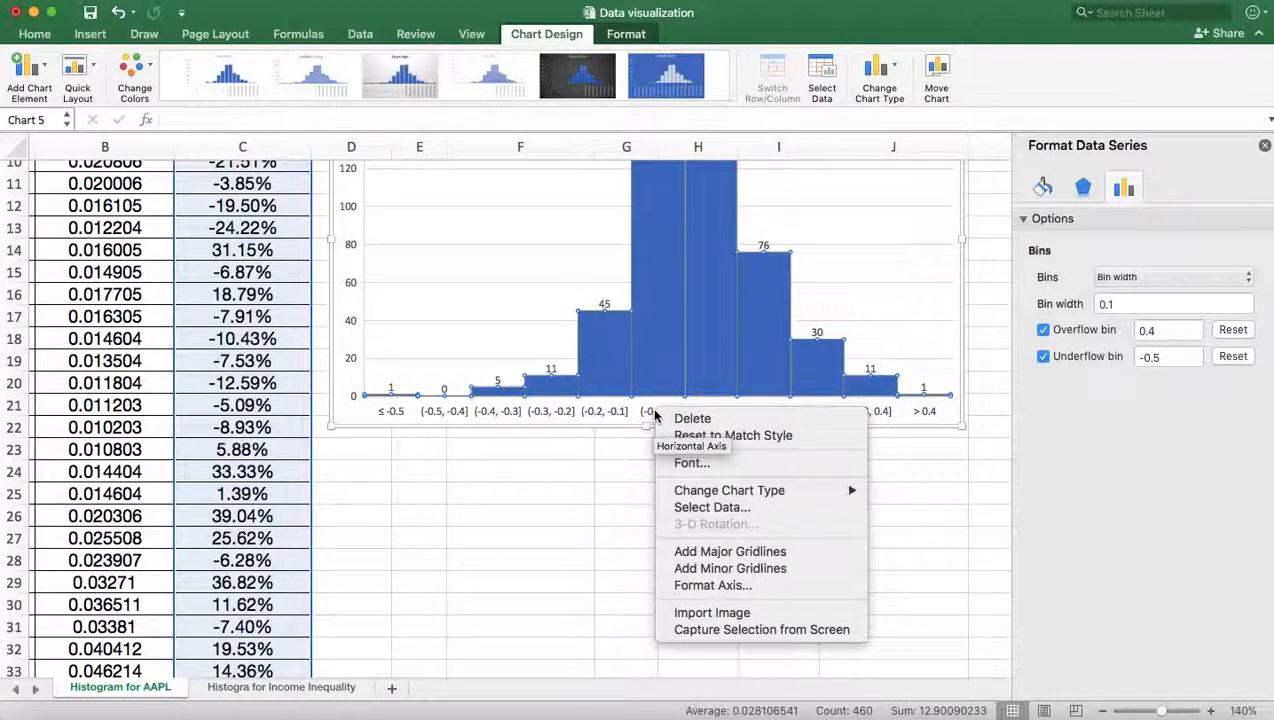
pyautogui.click(697, 588)
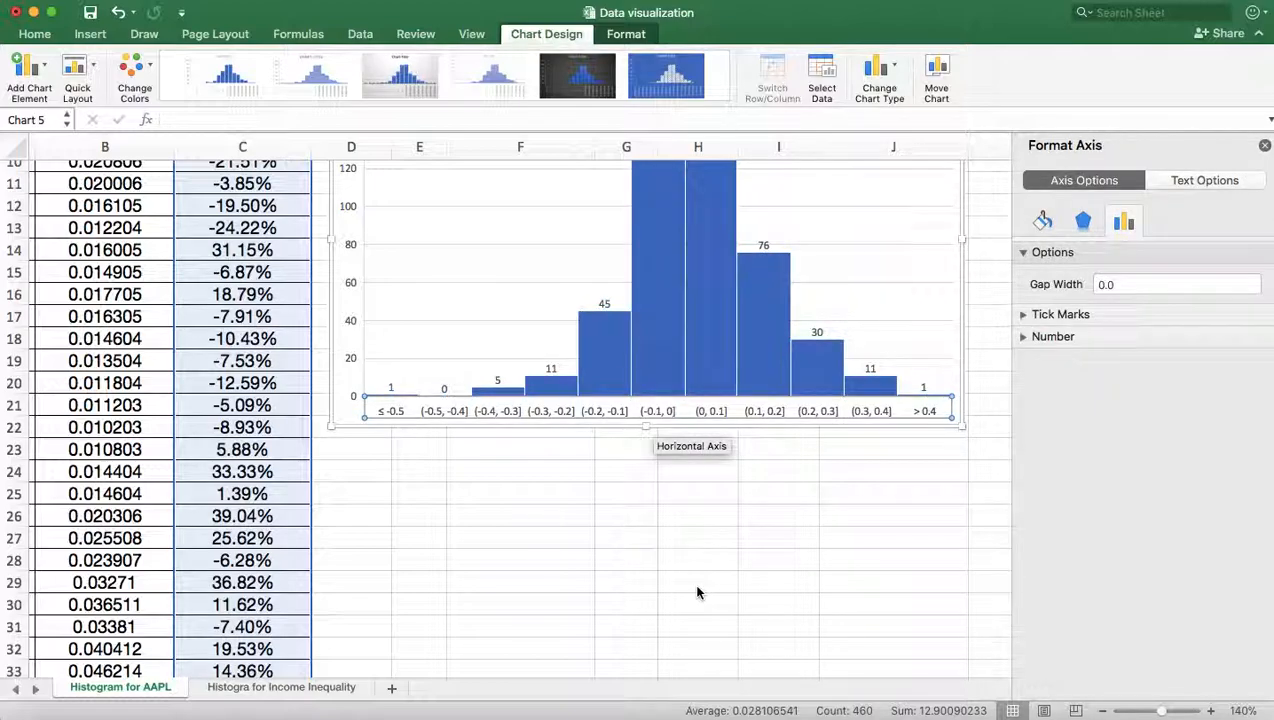
pyautogui.click(1062, 337)
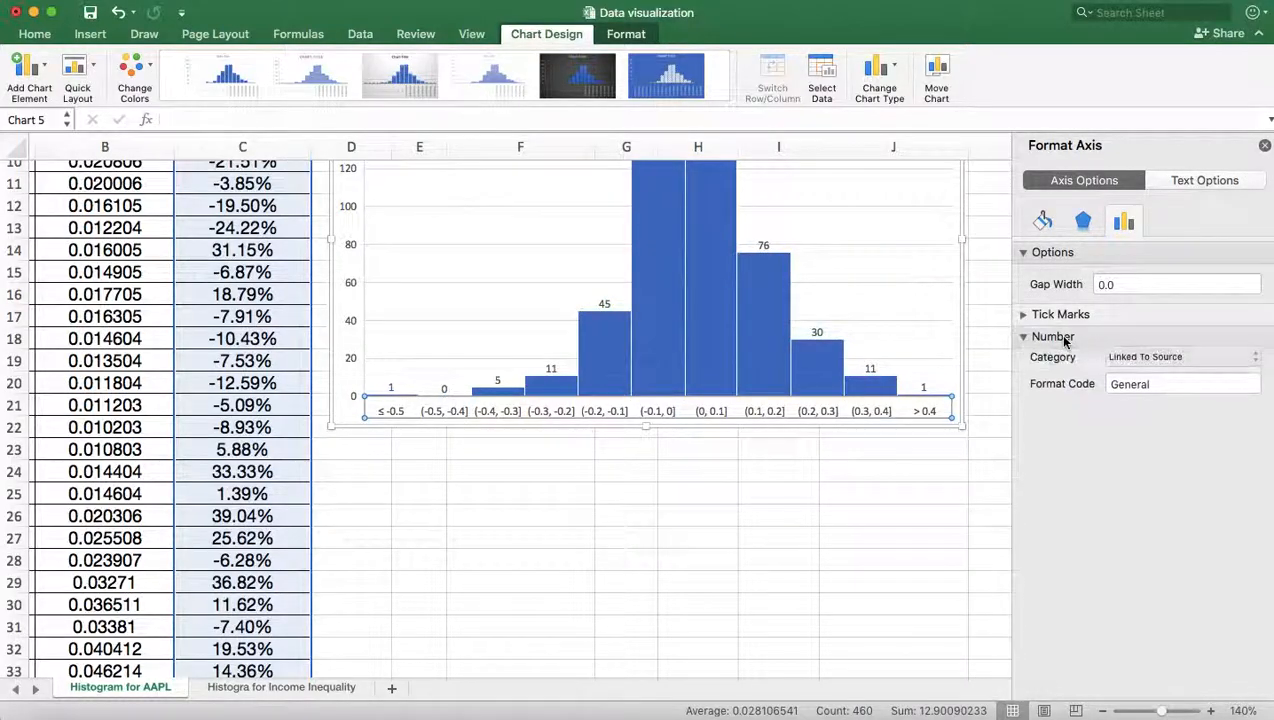
pyautogui.click(1254, 369)
pyautogui.click(1256, 370)
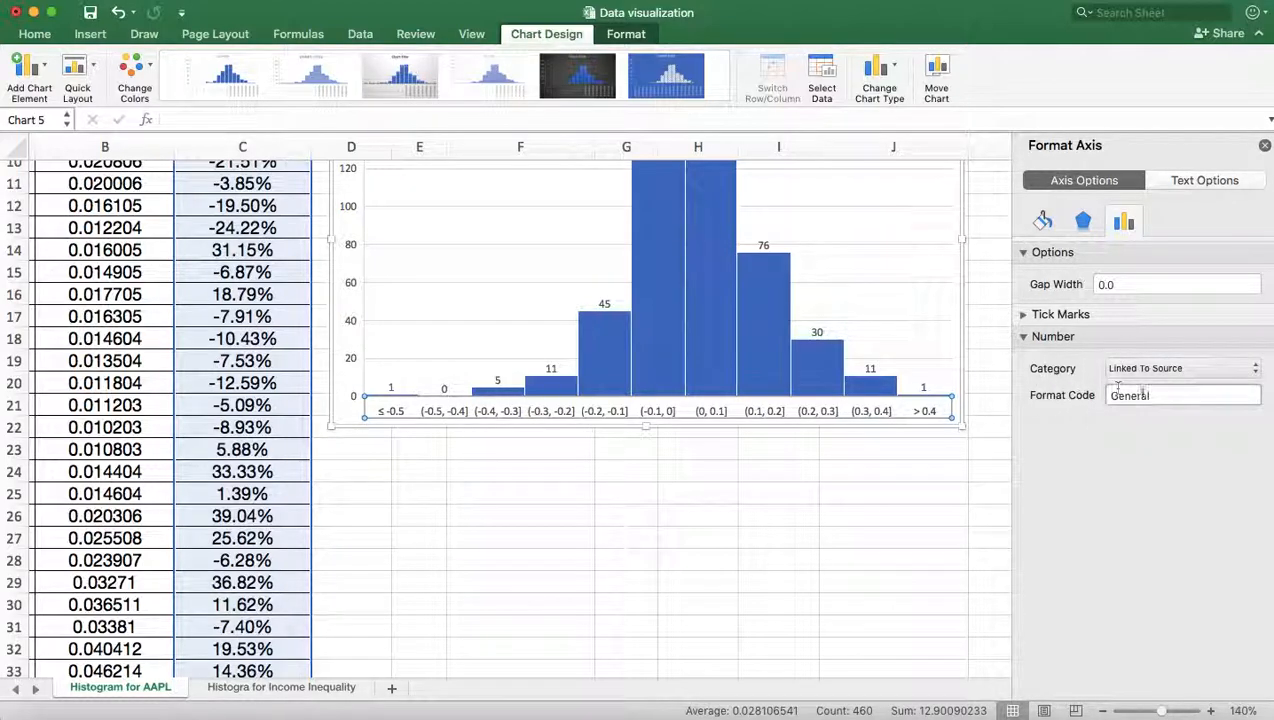
pyautogui.click(1256, 372)
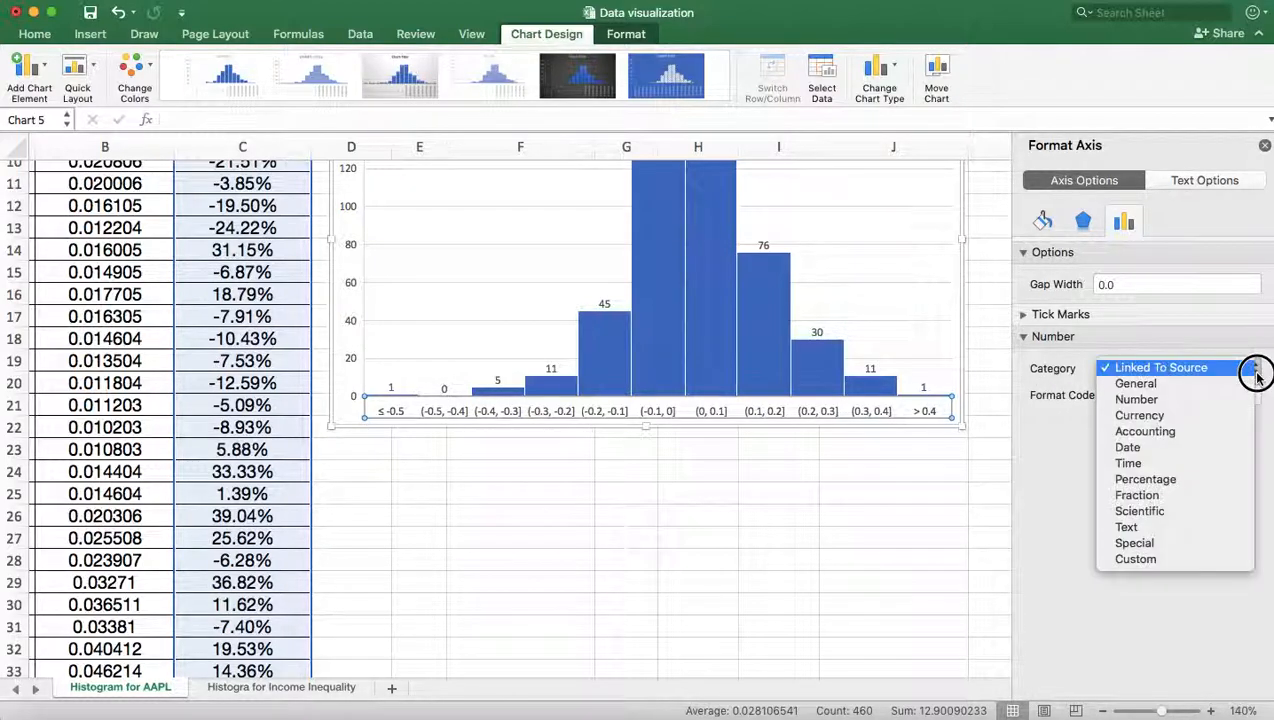
pyautogui.click(1127, 485)
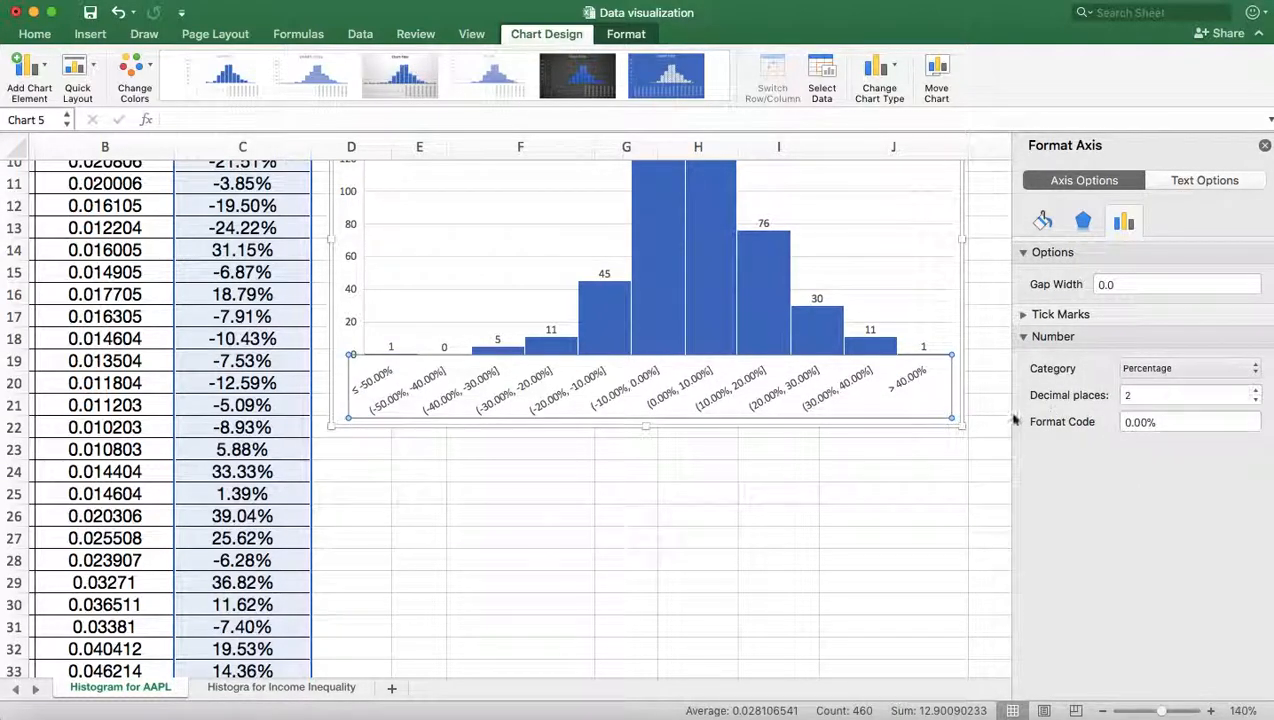
pyautogui.click(1256, 400)
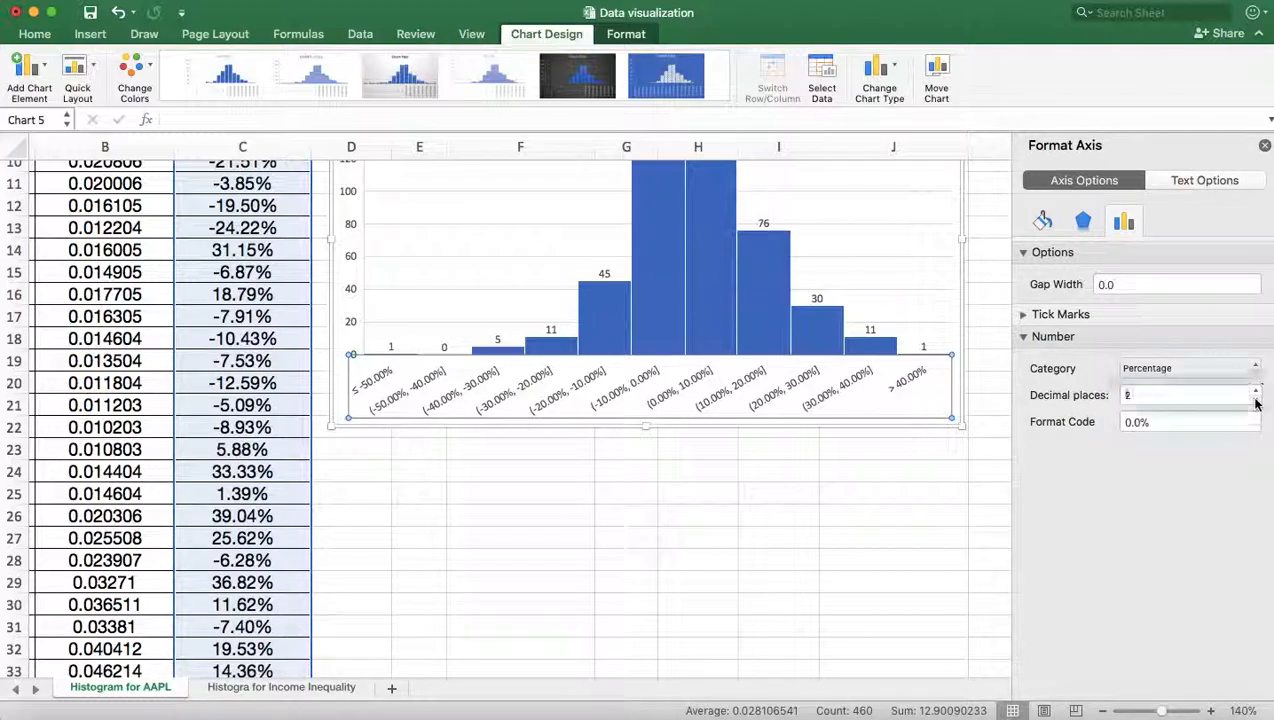
pyautogui.click(1256, 400)
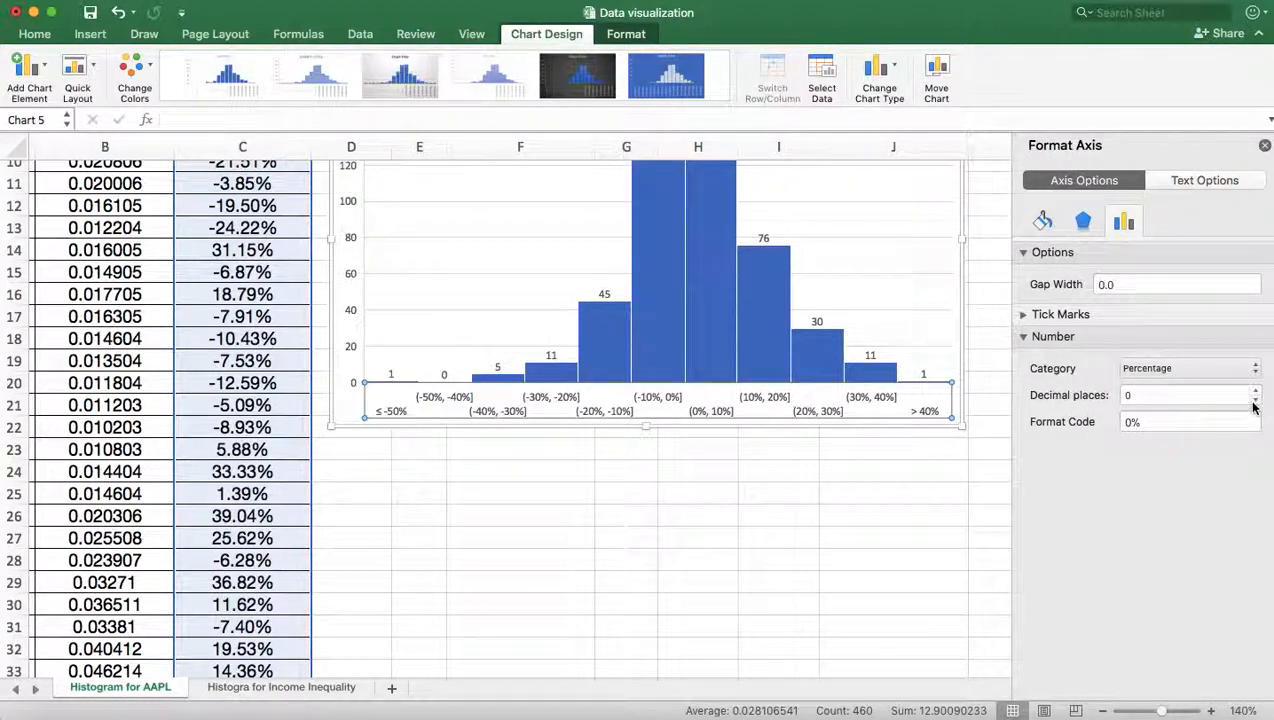
# Close the formatting pane and widen the histogram so that it extends into column L
pyautogui.click(863, 557)
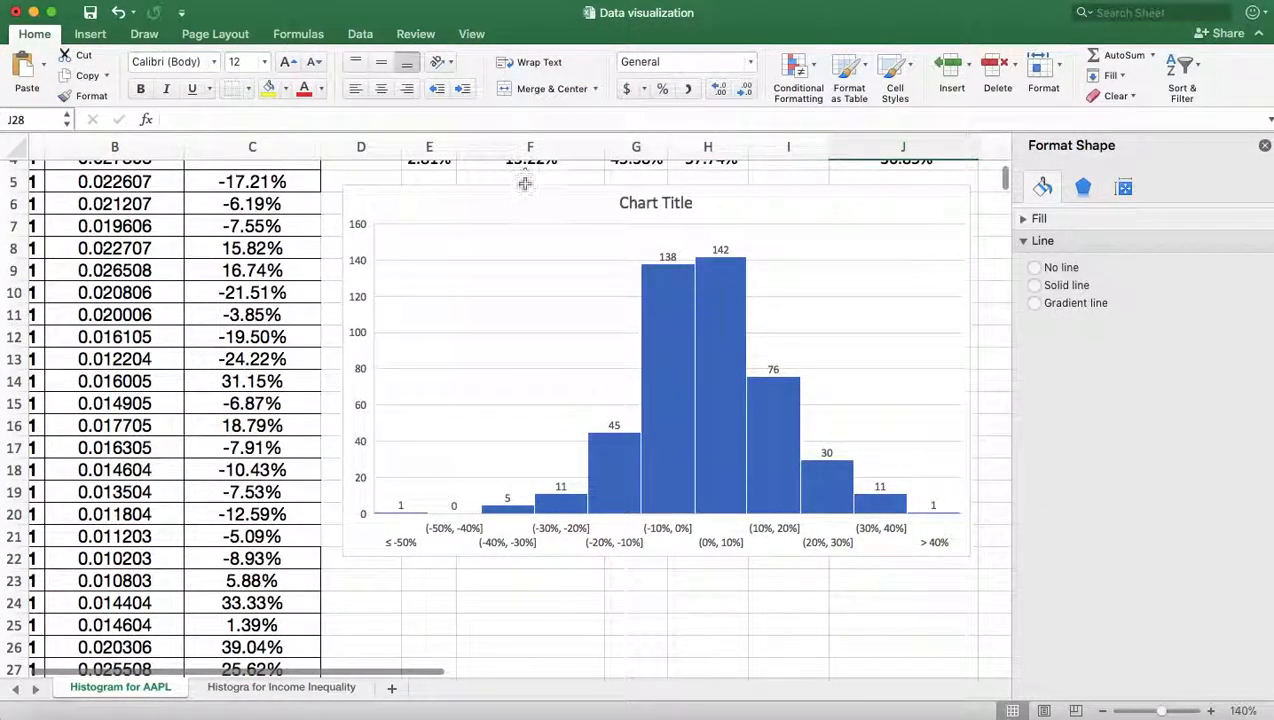
pyautogui.click(1264, 145)
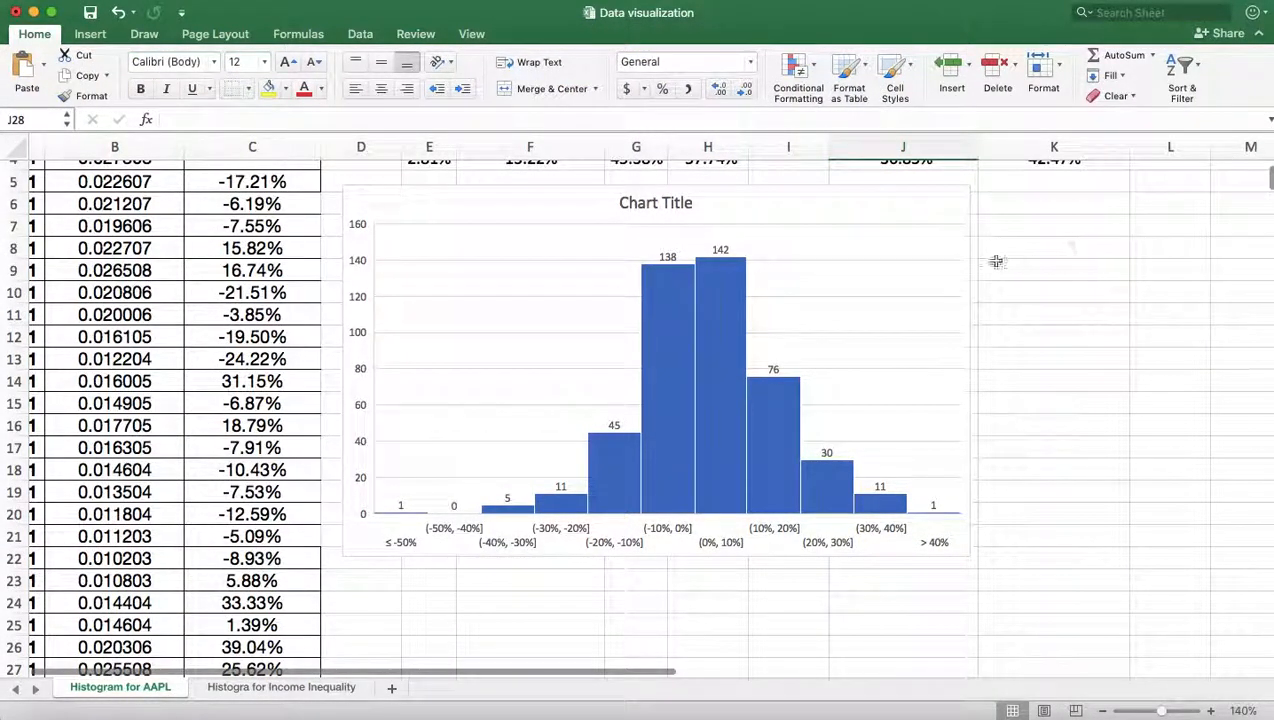
pyautogui.click(950, 208)
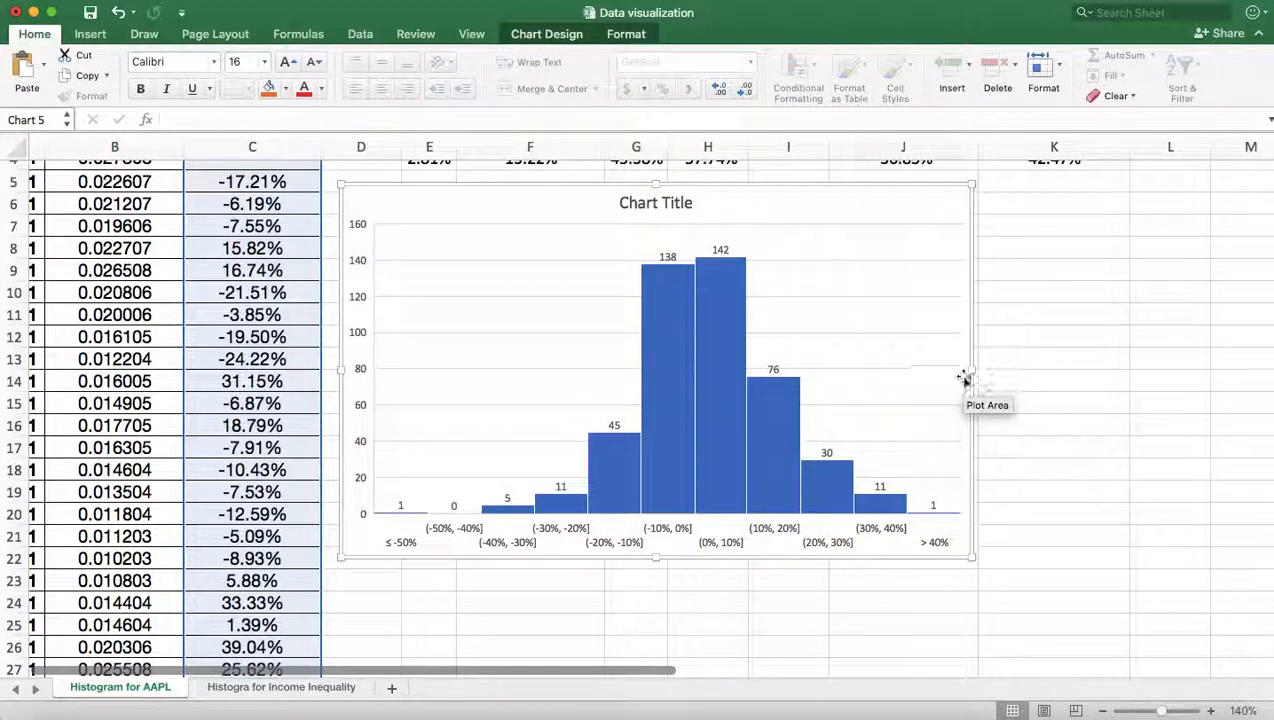
pyautogui.moveTo(973, 369); pyautogui.dragTo(1182, 372)
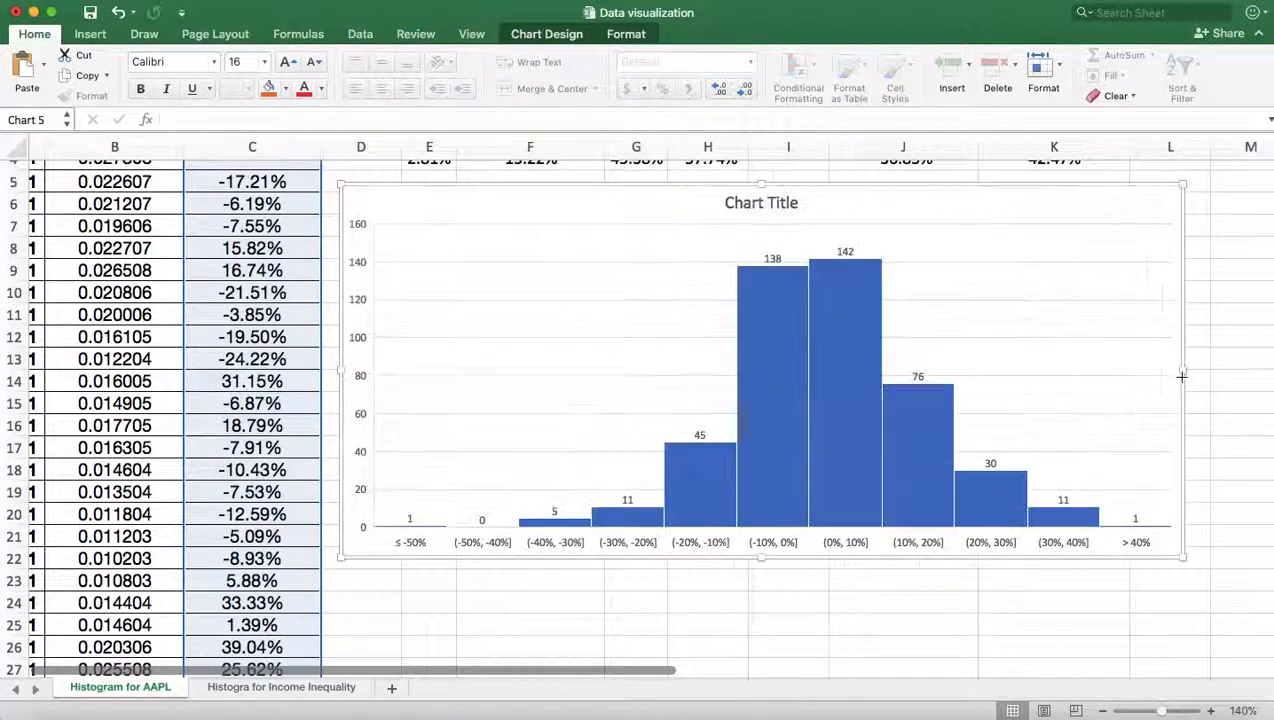
# Replace the chart title with AAPL and close the title formatting pane
pyautogui.doubleClick(798, 204)
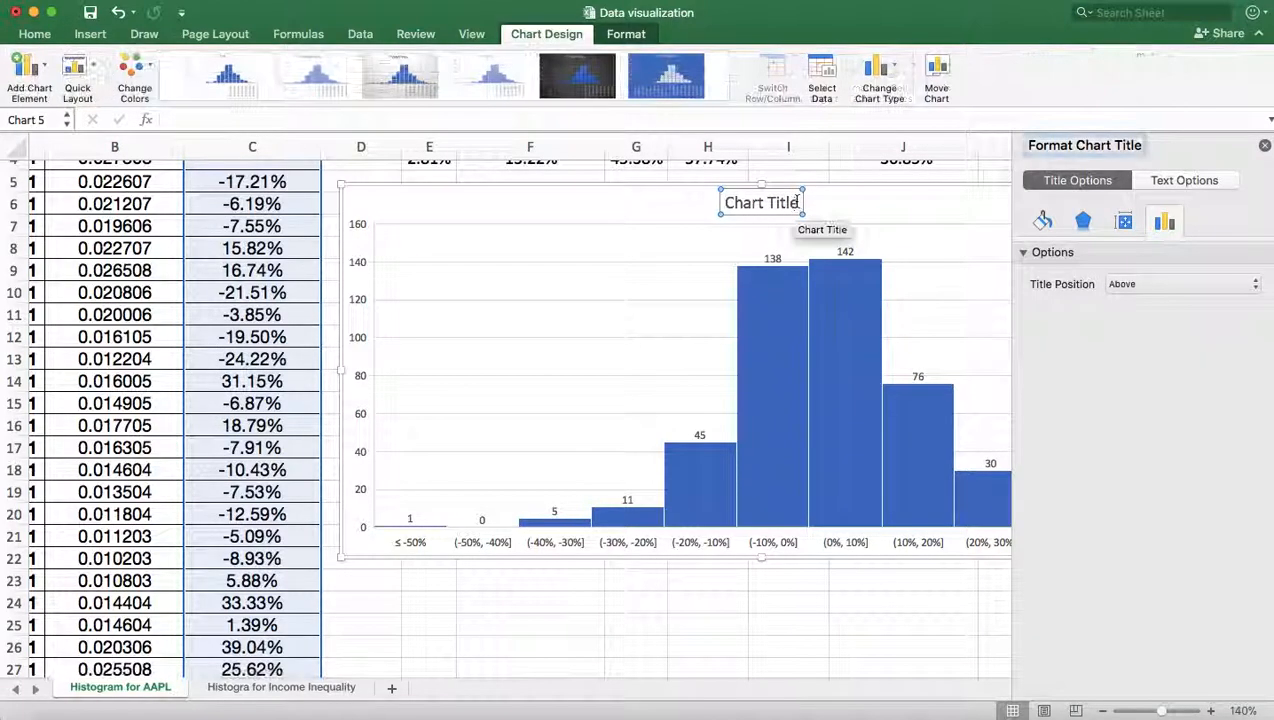
pyautogui.press('BackSpace')
pyautogui.press('BackSpace')
pyautogui.press('BackSpace')
pyautogui.press('BackSpace')
pyautogui.press('BackSpace')
pyautogui.press('BackSpace')
pyautogui.press('BackSpace')
pyautogui.press('BackSpace')
pyautogui.press('BackSpace')
pyautogui.press('BackSpace')
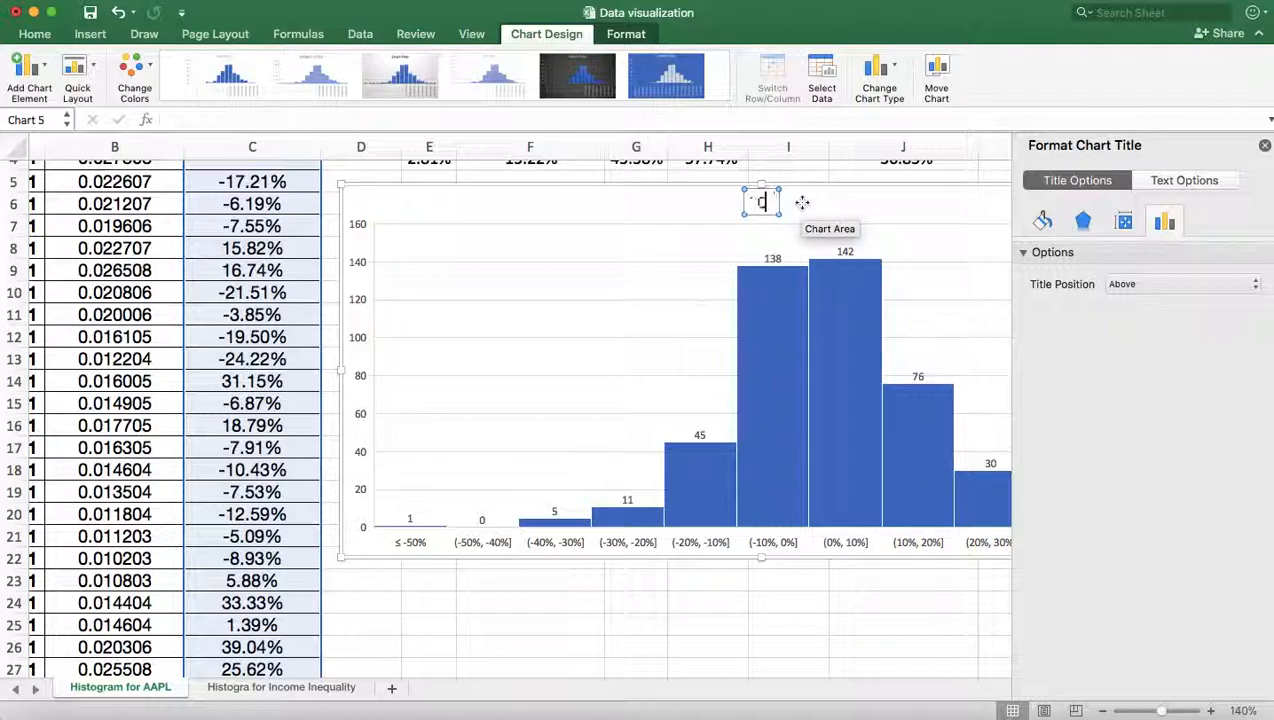
pyautogui.press('BackSpace')
pyautogui.write('AAPL')
pyautogui.click(796, 611)
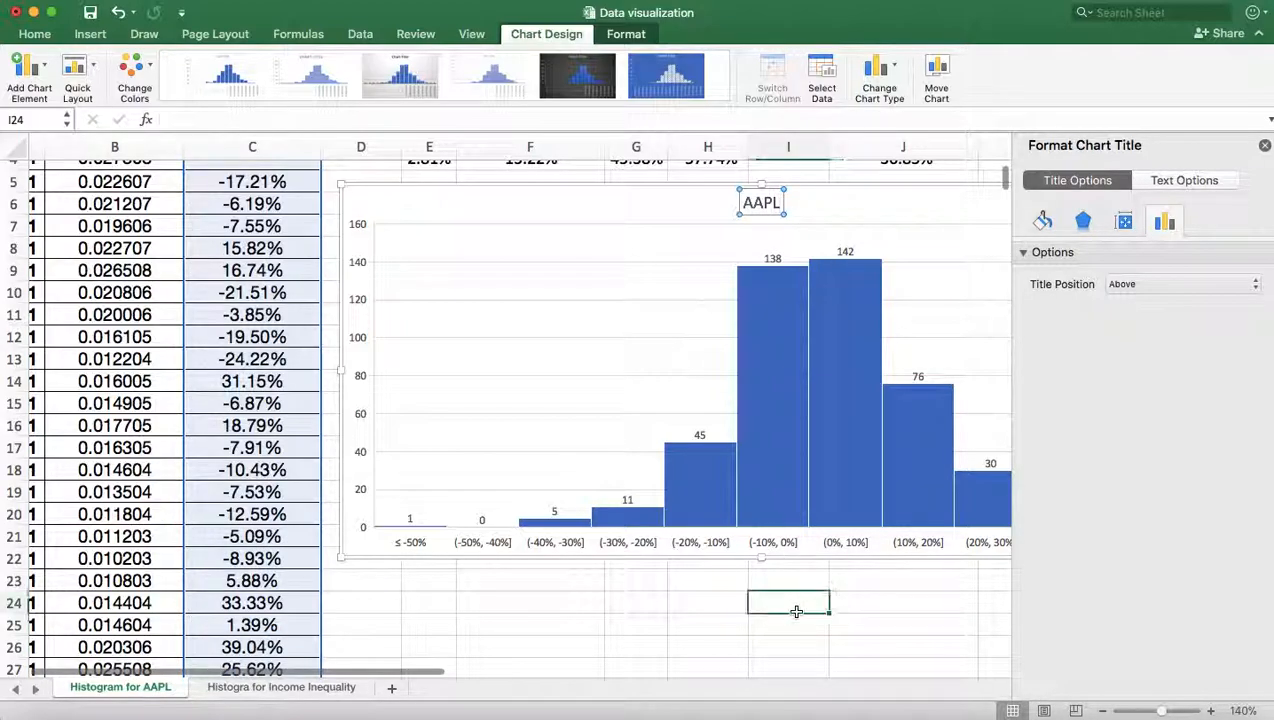
pyautogui.click(1265, 146)
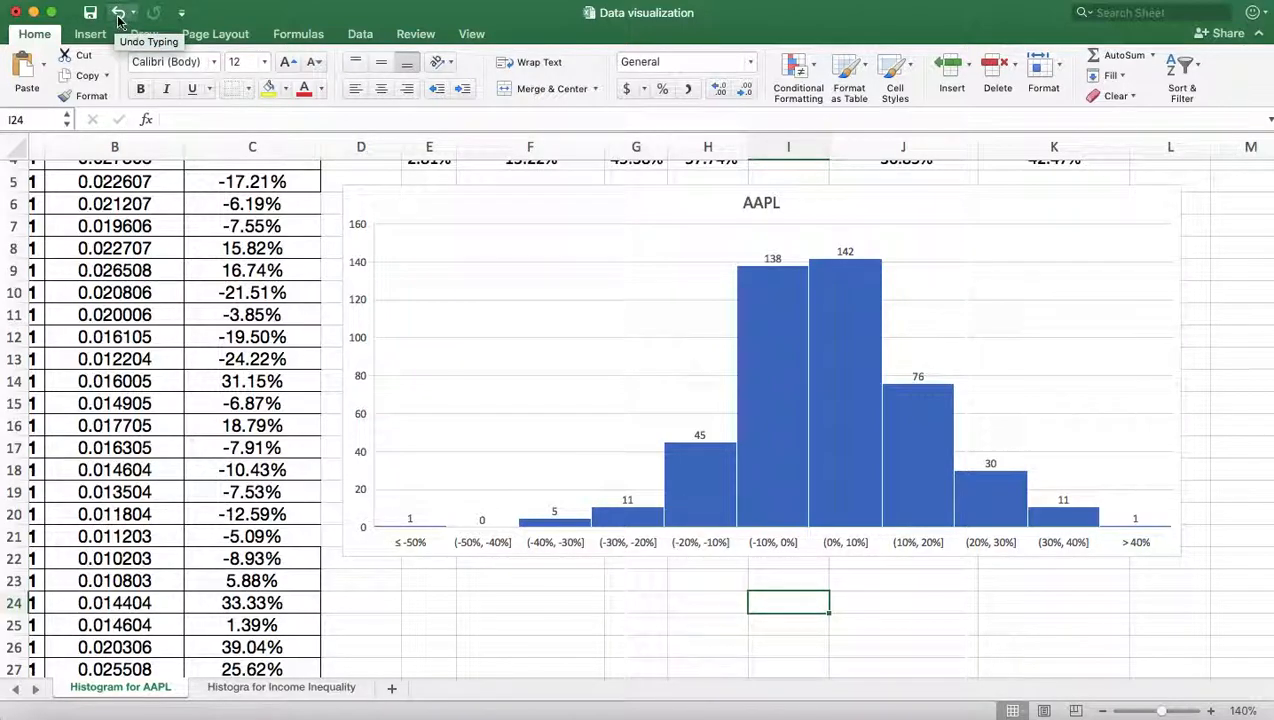
pyautogui.click(425, 622)
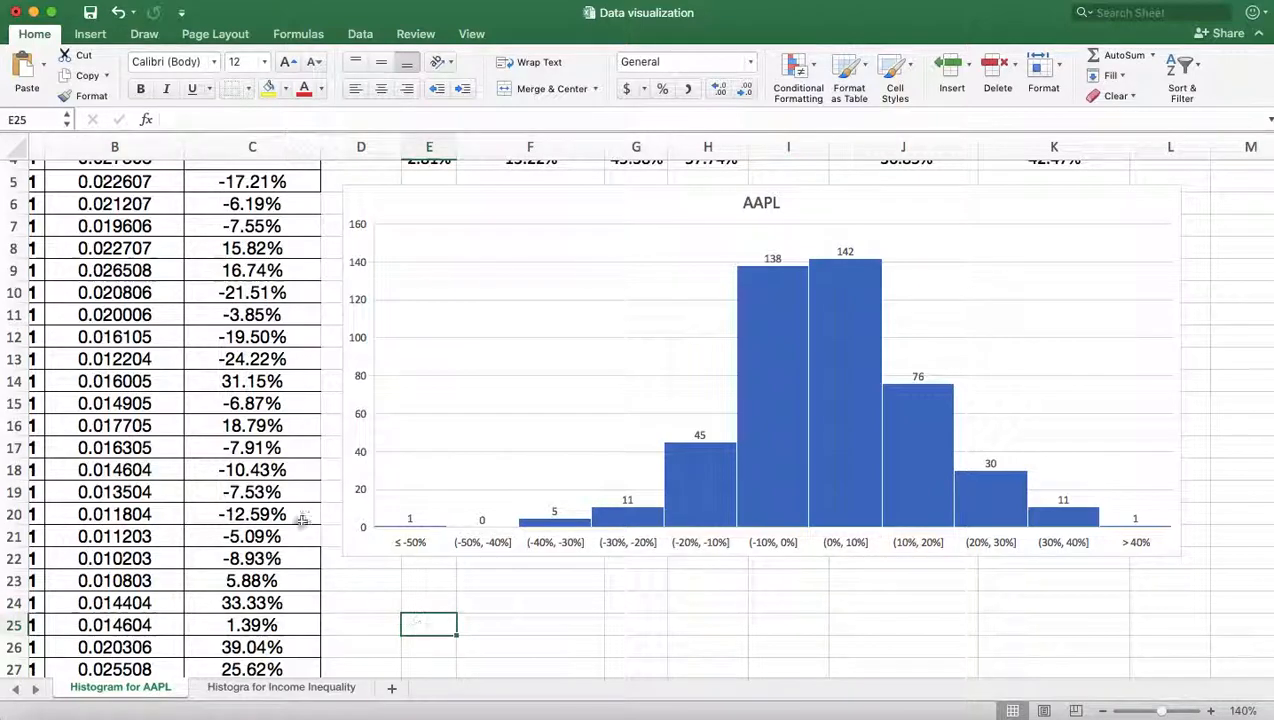
# Check that the Analysis ToolPak add-in is enabled and confirm the add-ins dialog
pyautogui.click(272, 425)
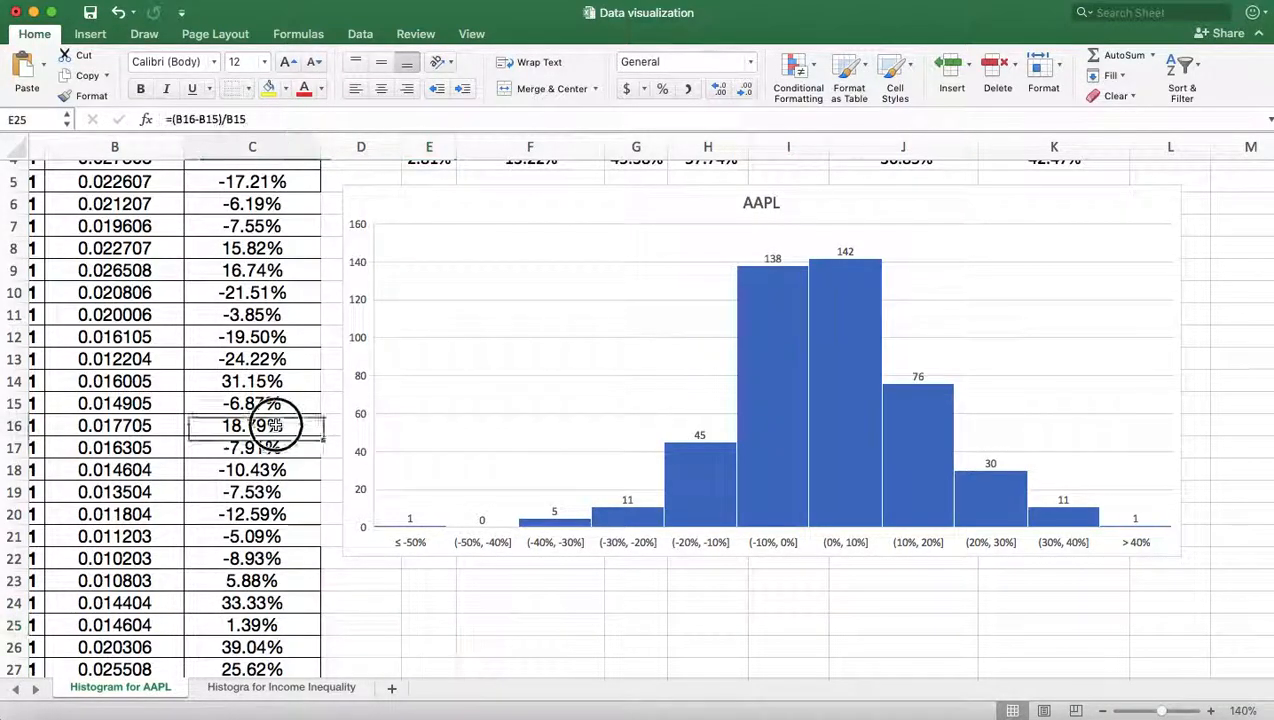
pyautogui.click(361, 35)
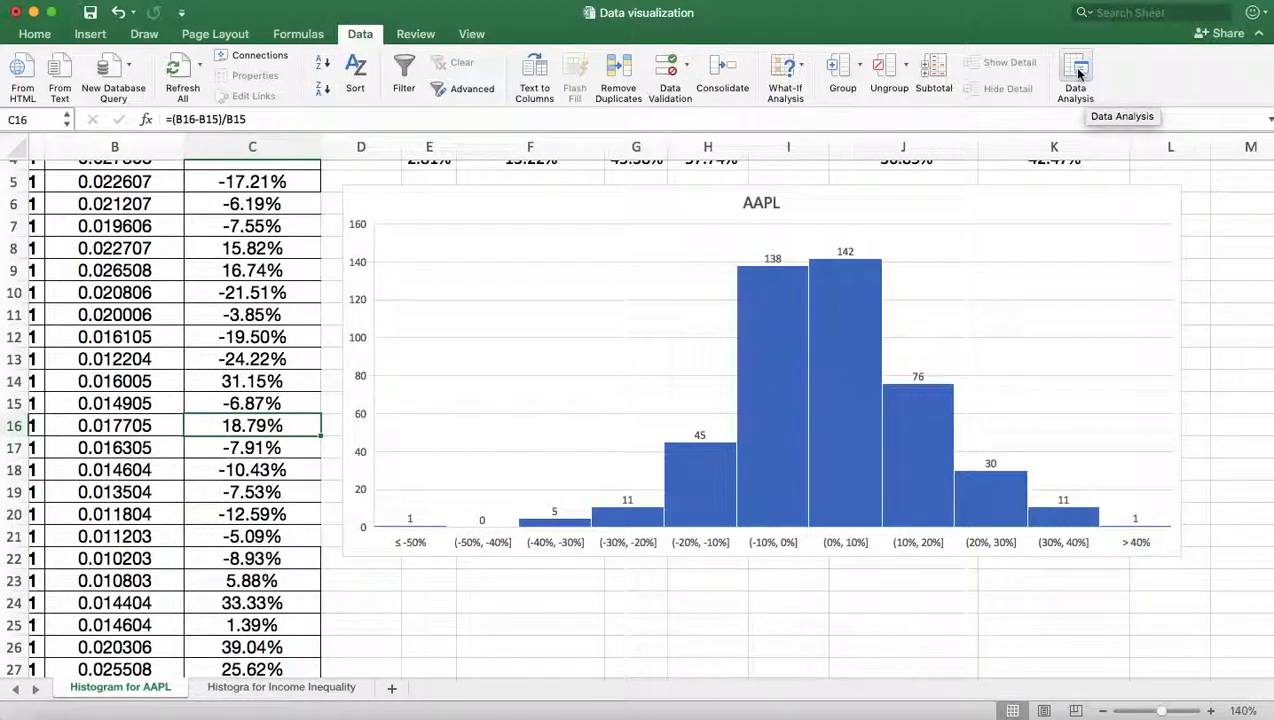
pyautogui.click(1077, 73)
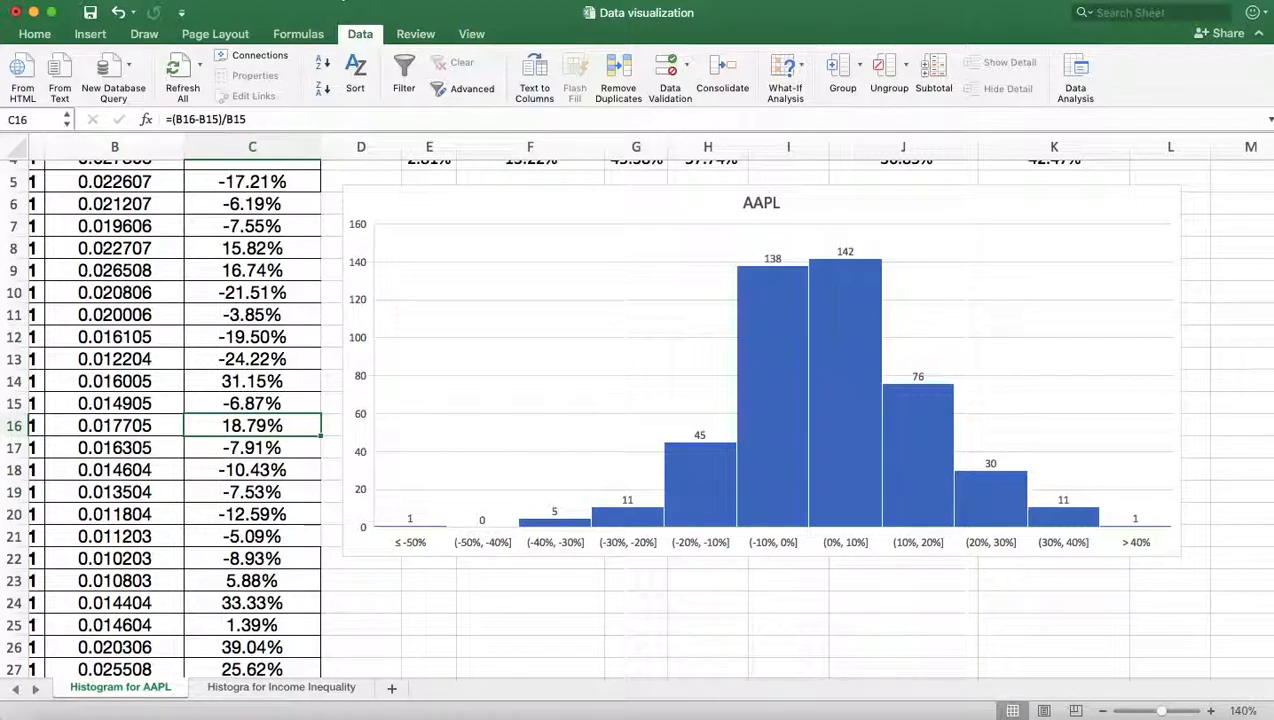
pyautogui.click(340, 1)
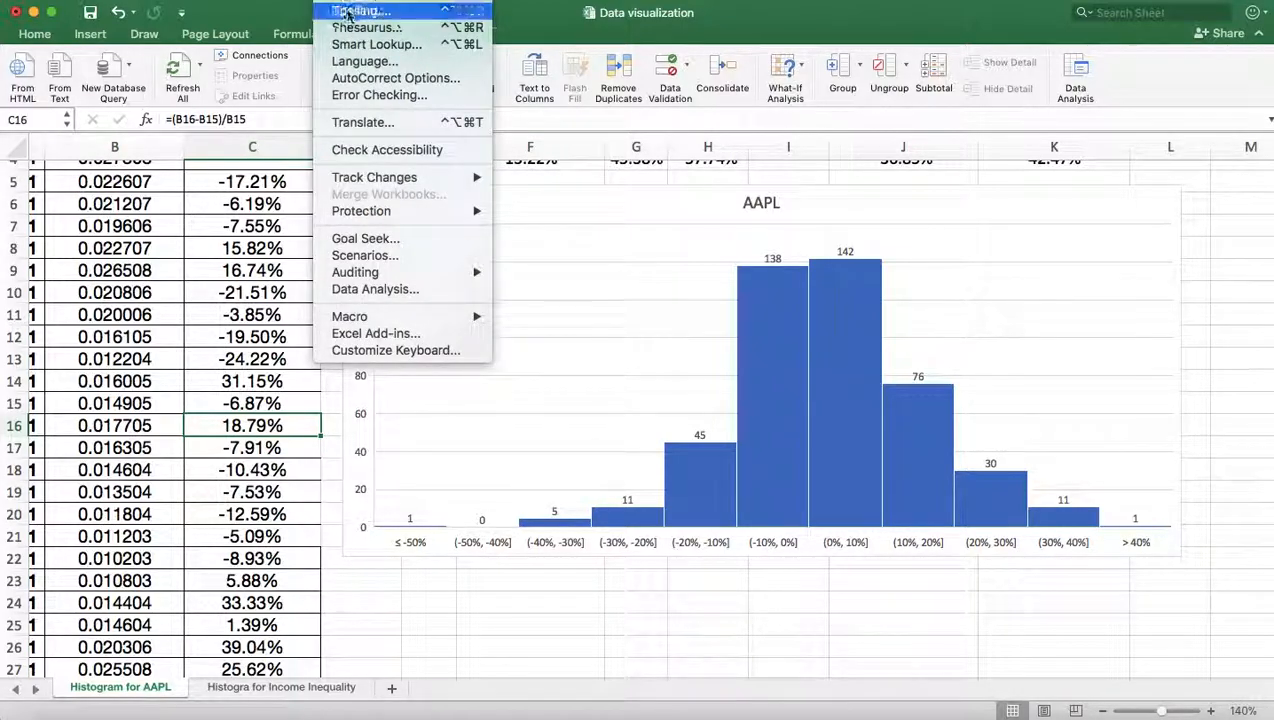
pyautogui.click(380, 337)
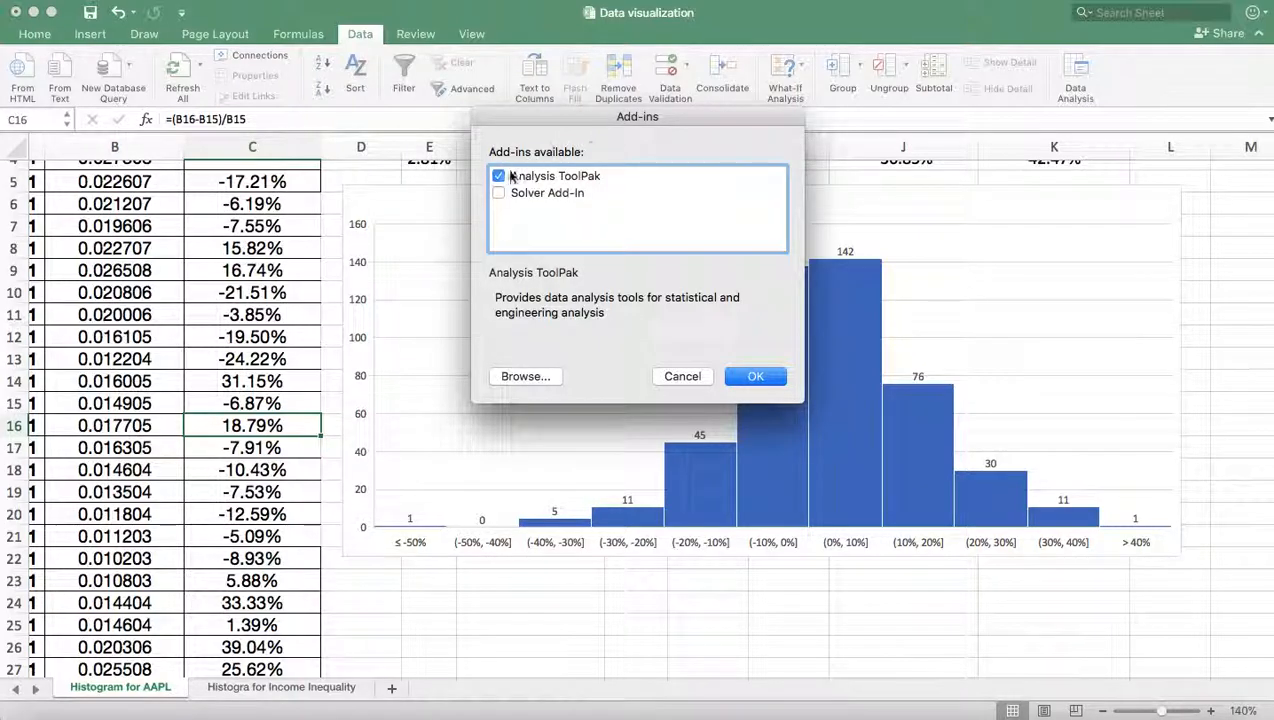
pyautogui.click(755, 377)
pyautogui.click(757, 377)
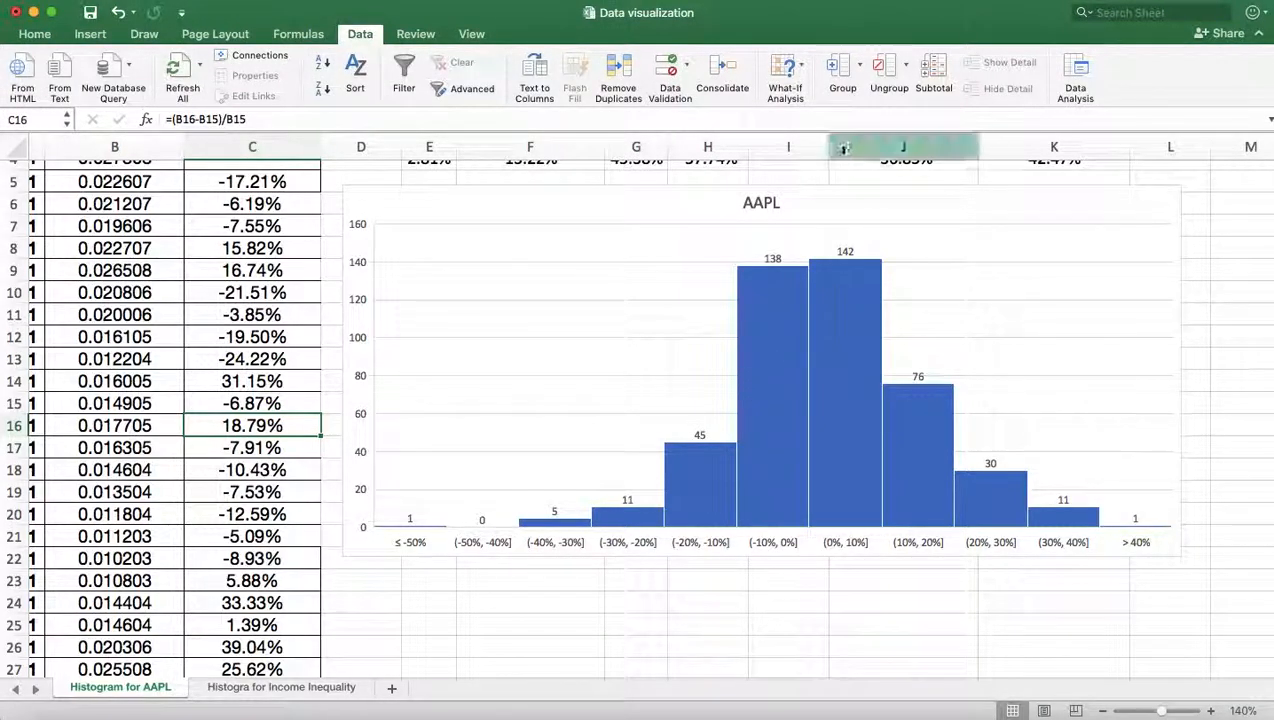
# Open the data analysis tools, look through the list and select Histogram
pyautogui.click(1077, 72)
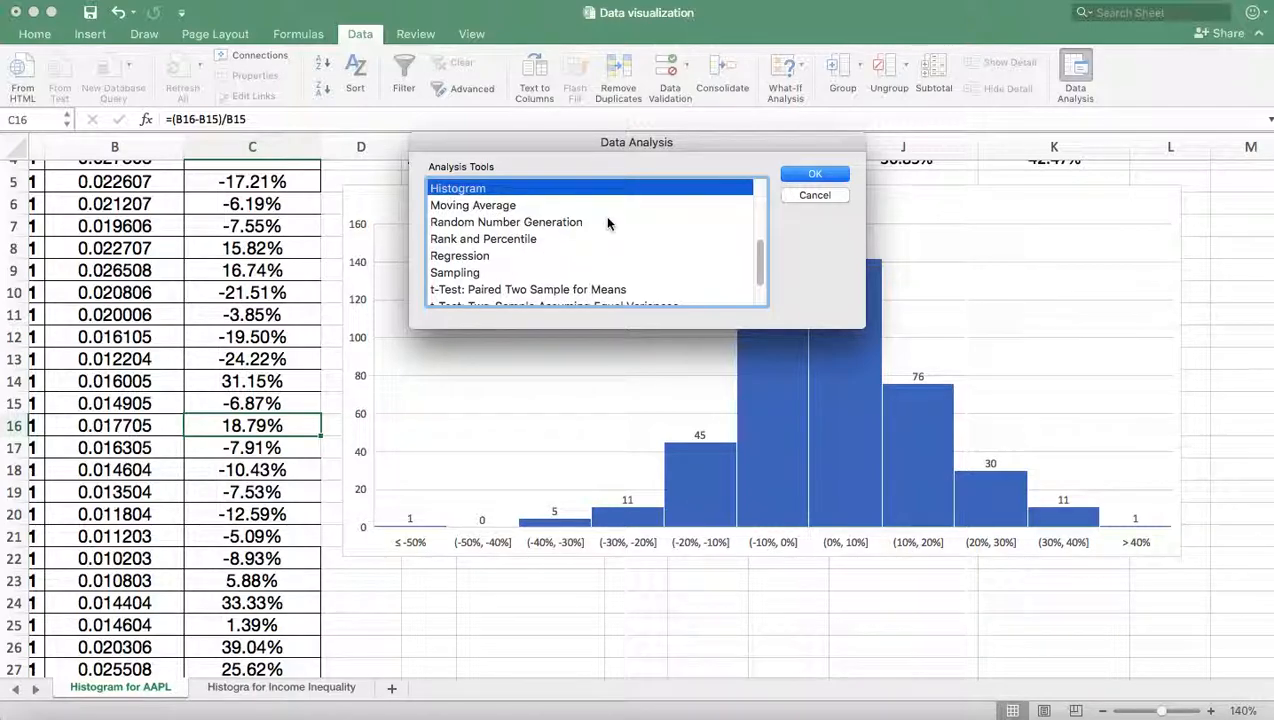
pyautogui.scroll(-3, 607, 224)
pyautogui.scroll(10, 595, 240)
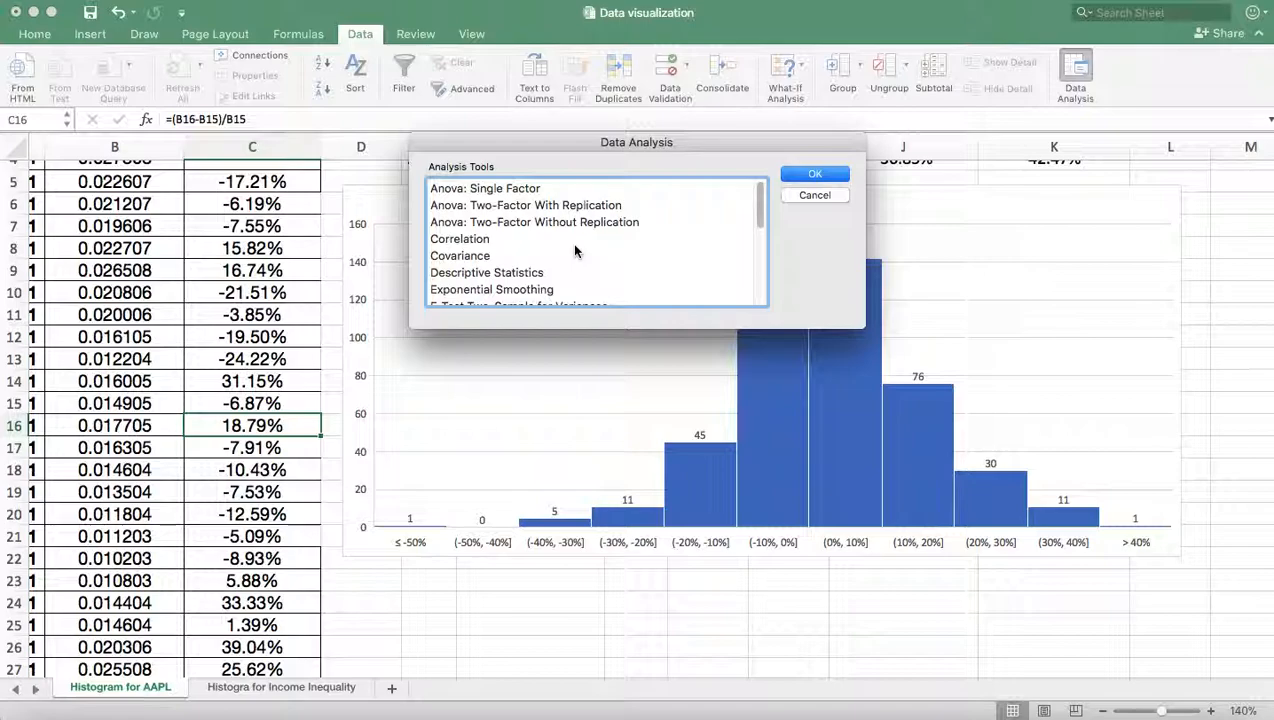
pyautogui.scroll(-5, 601, 241)
pyautogui.scroll(5, 604, 245)
pyautogui.scroll(-5, 527, 254)
pyautogui.scroll(3, 460, 255)
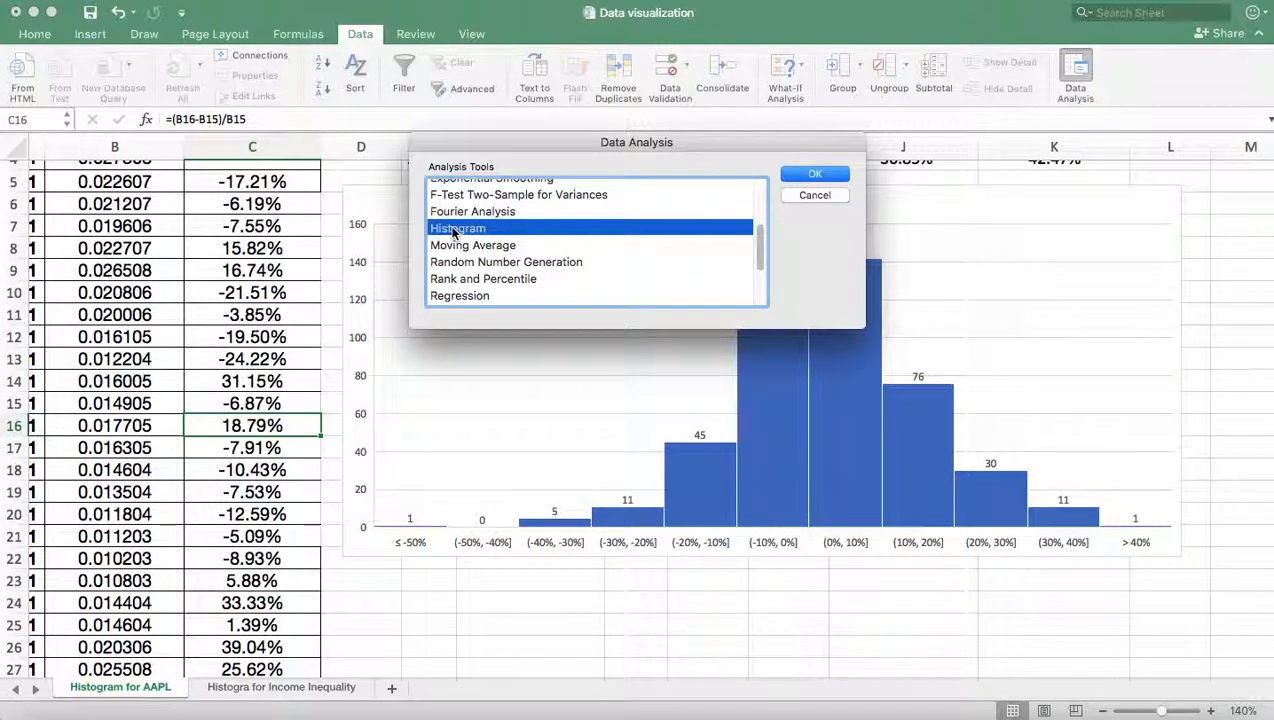
# Try to run the Histogram analysis with input range $C$5:$C$462, bin range $M$2:$M$13, output at $E$7 and chart output
pyautogui.click(830, 175)
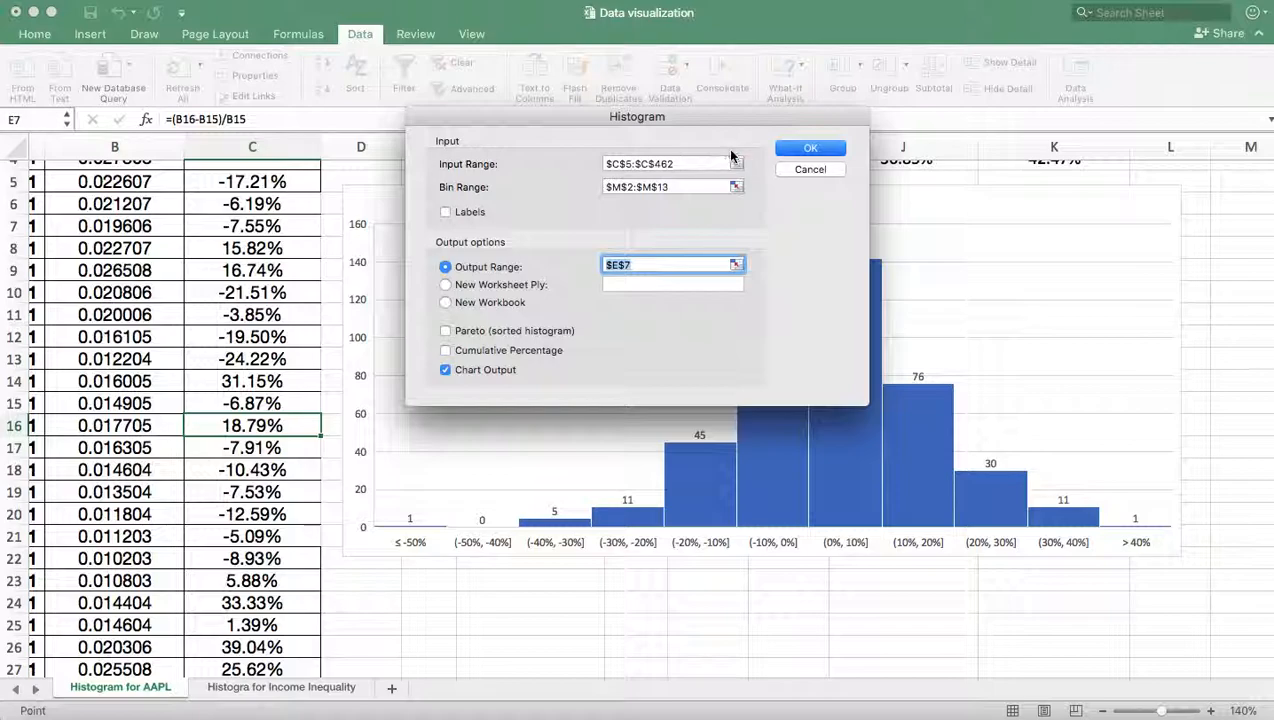
pyautogui.moveTo(556, 117); pyautogui.dragTo(553, 257)
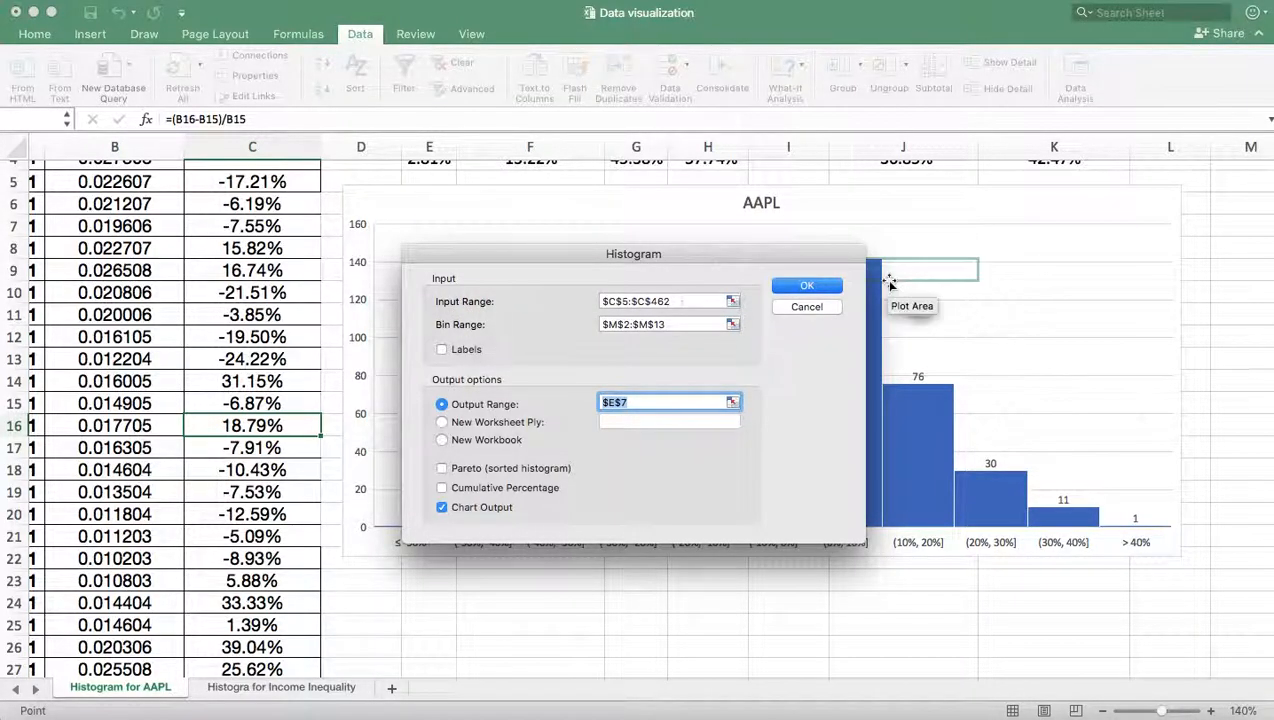
pyautogui.click(826, 289)
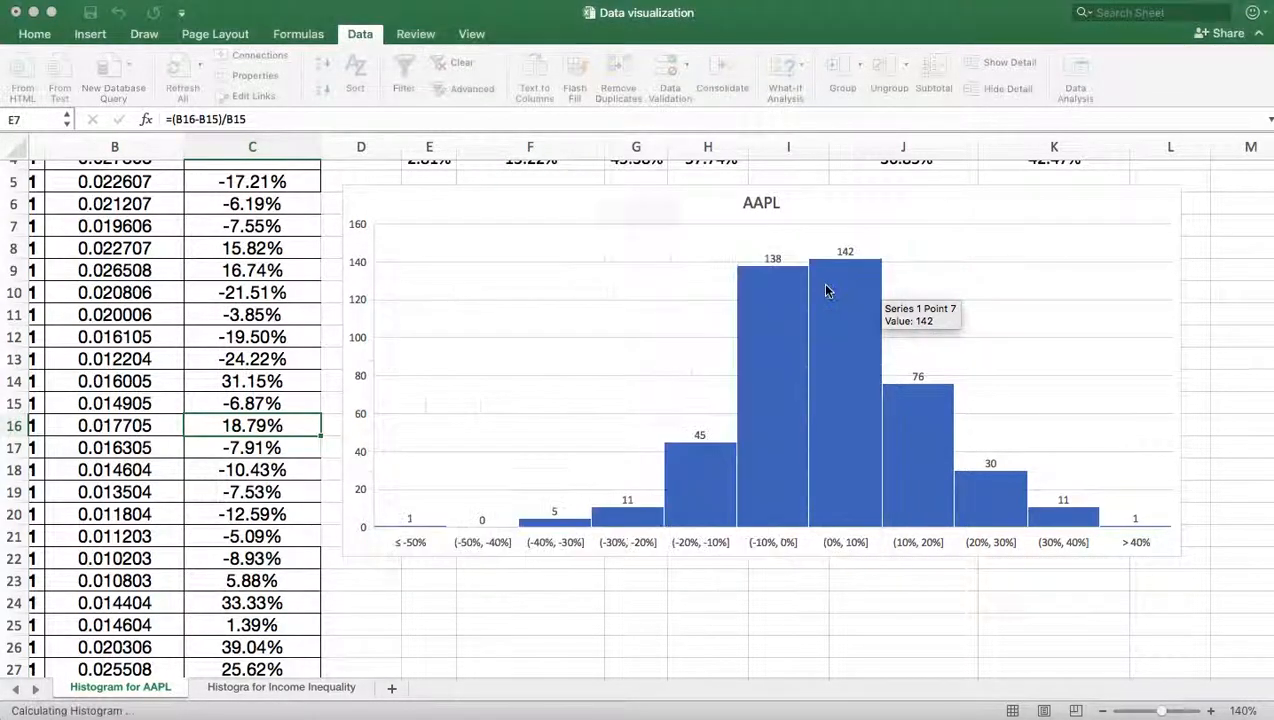
pyautogui.click(756, 256)
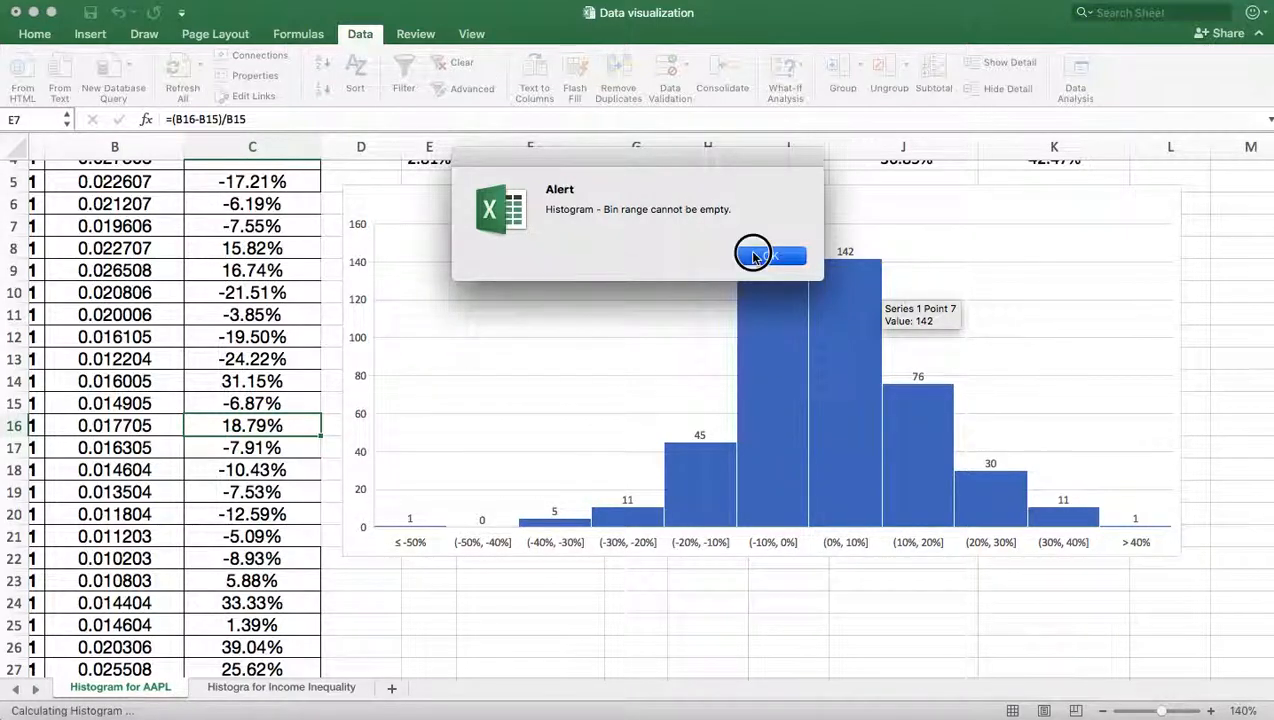
pyautogui.click(800, 171)
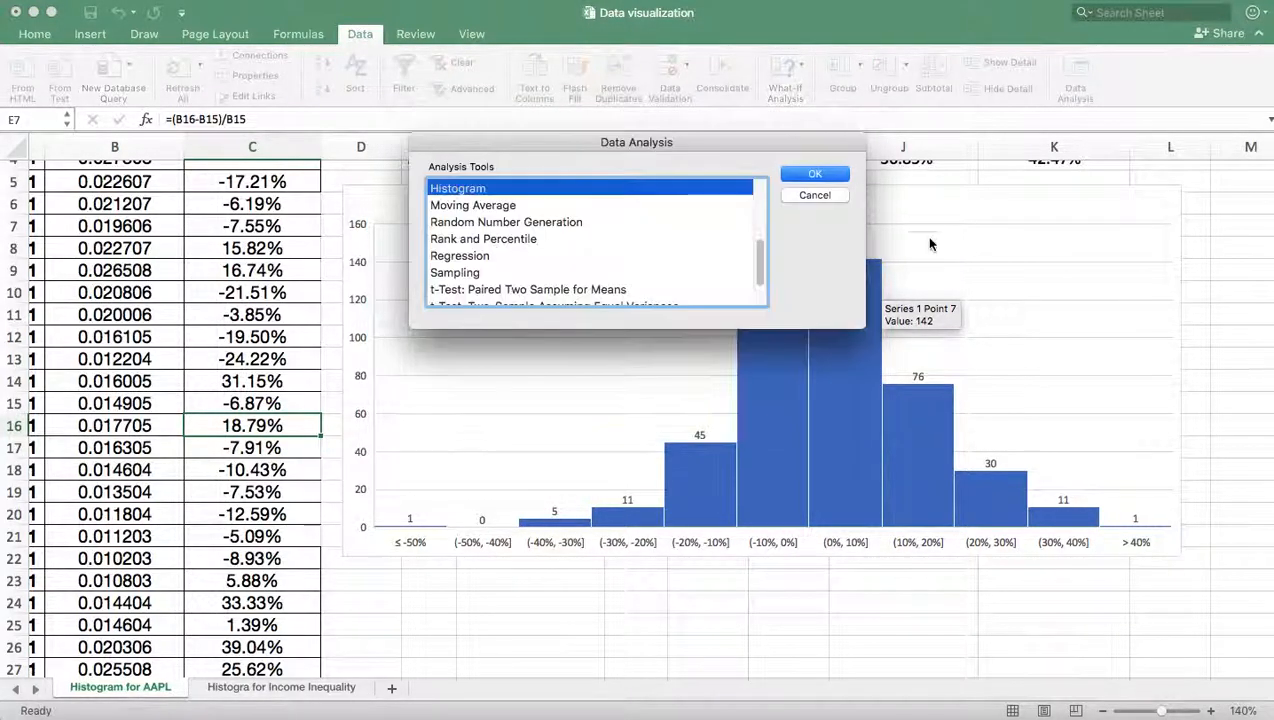
pyautogui.click(815, 195)
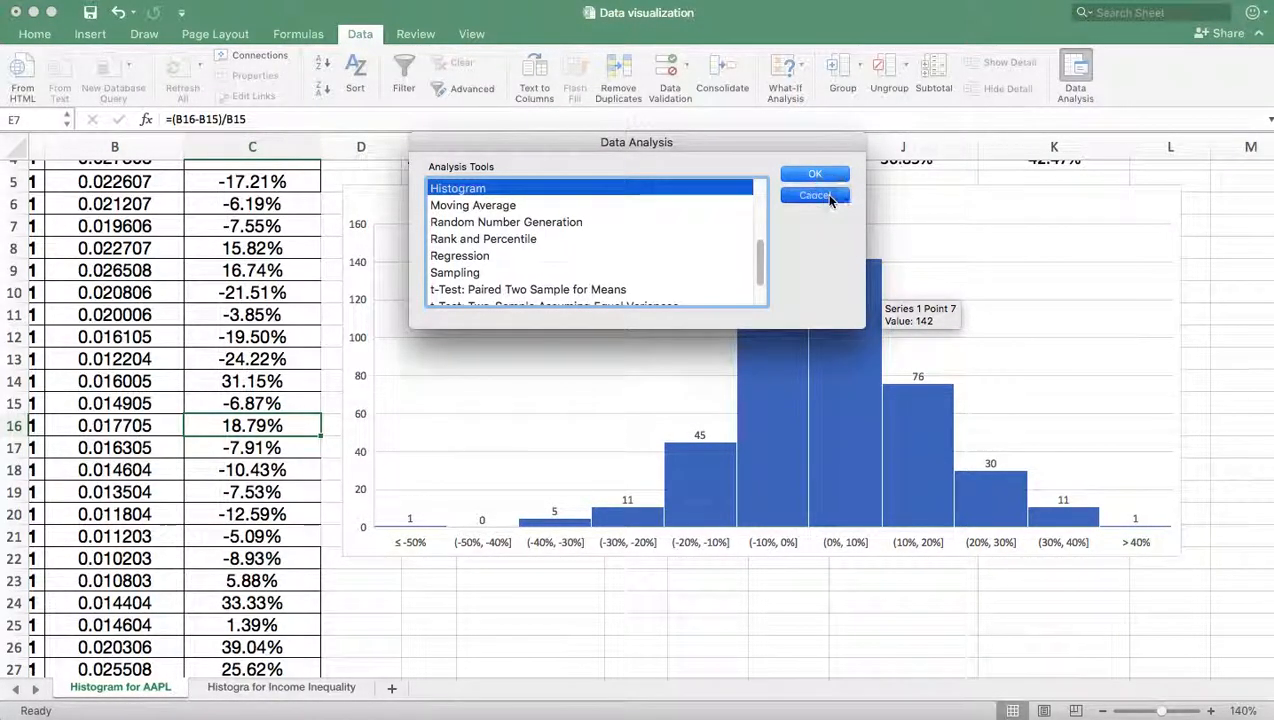
# Enter -60% and -50% as the first two values under the Bin heading, in cells M2 and M3
pyautogui.scroll(3, 1155, 256)
pyautogui.hscroll(5, 1155, 256)
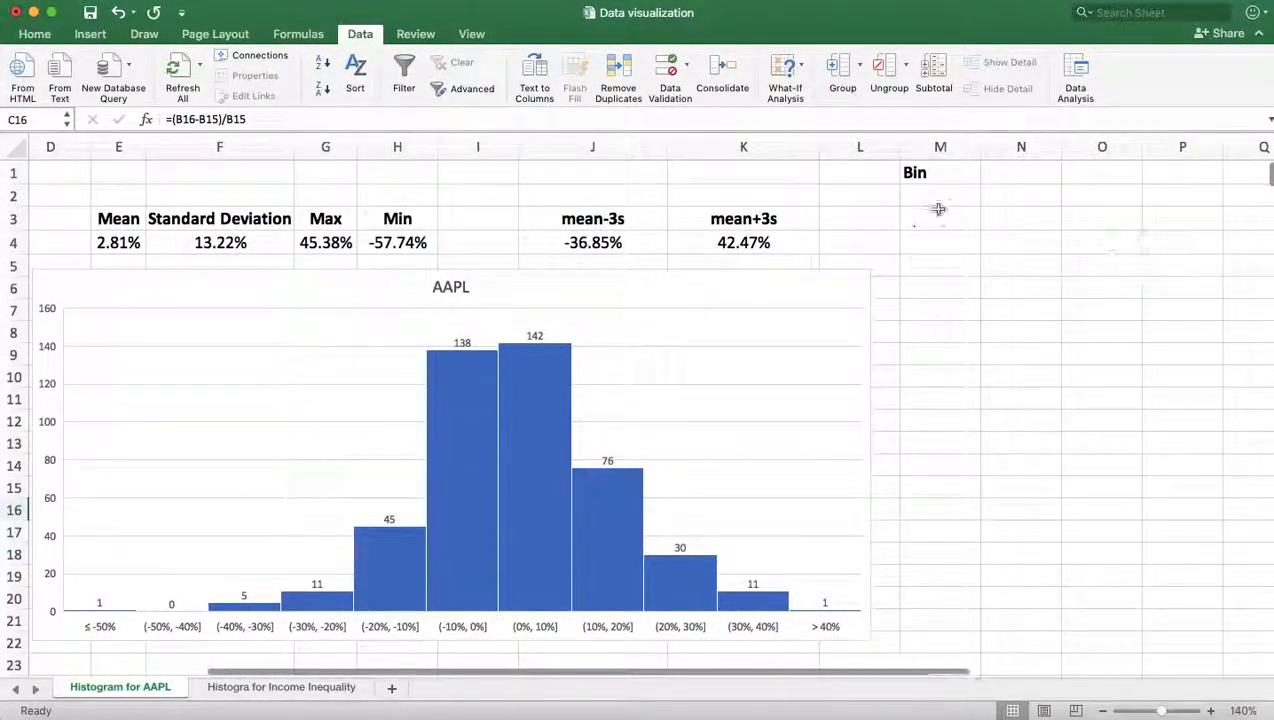
pyautogui.click(951, 196)
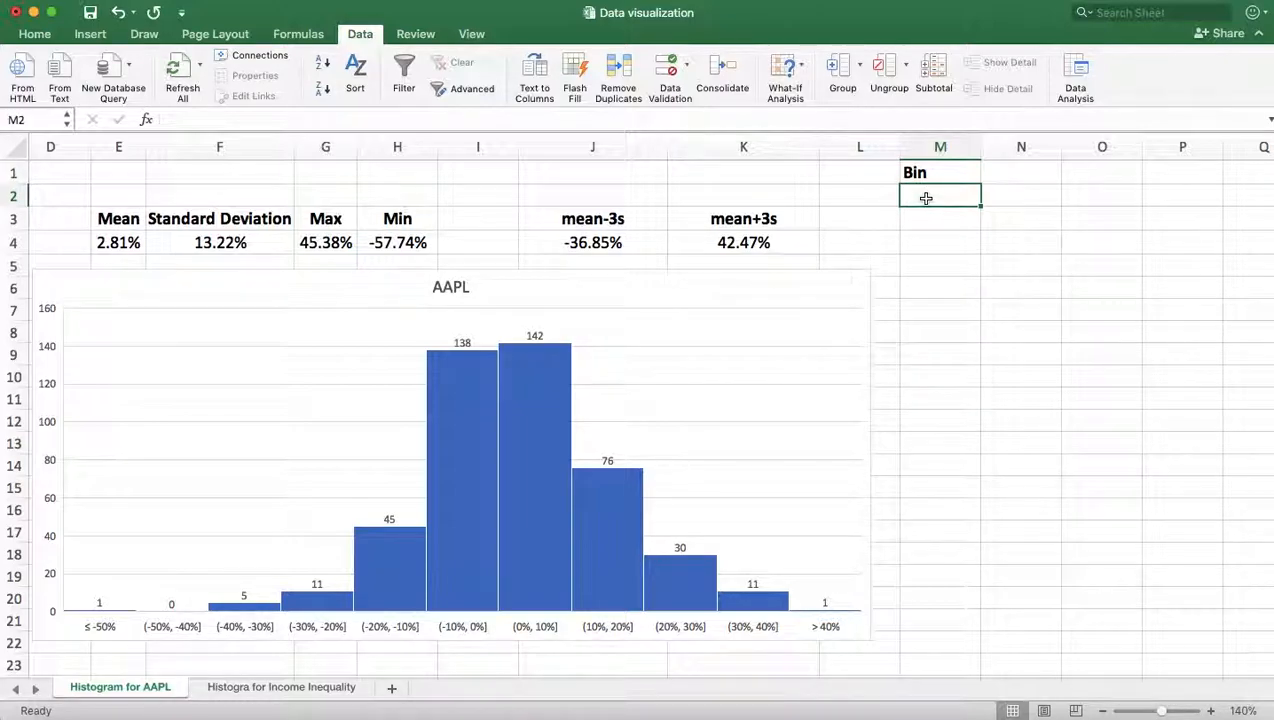
pyautogui.write('-')
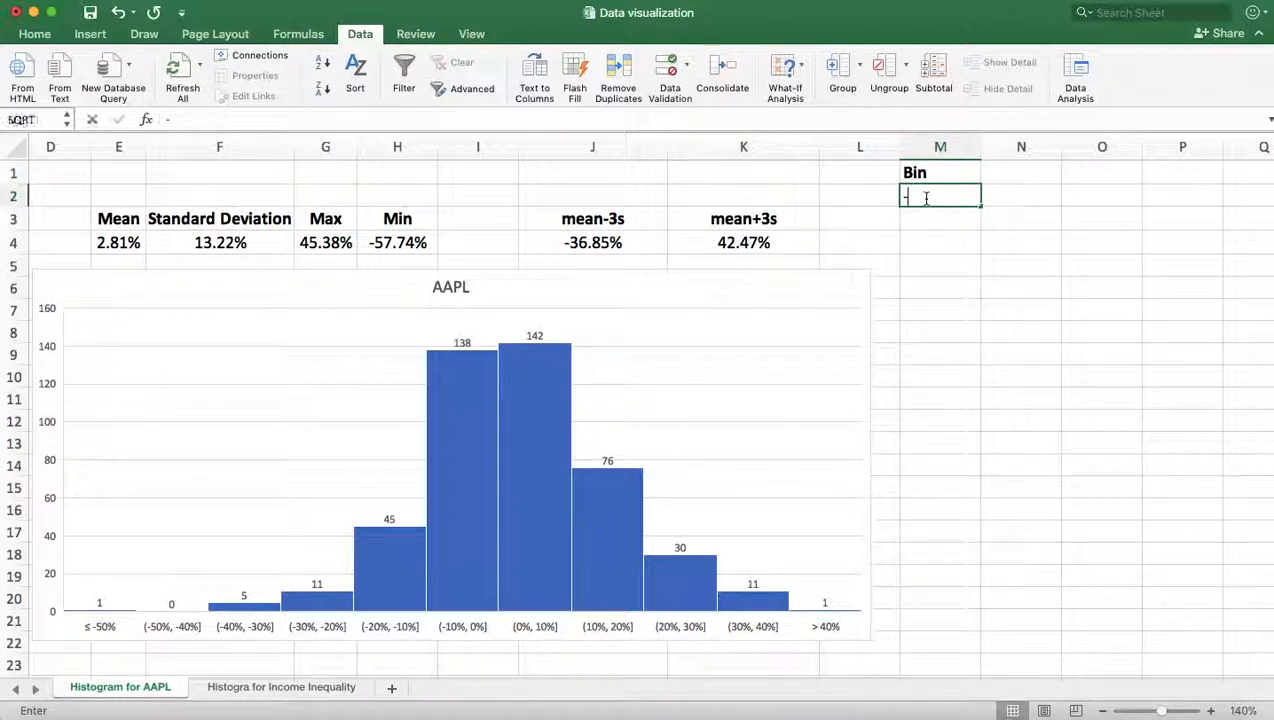
pyautogui.write('60%')
pyautogui.press('BackSpace')
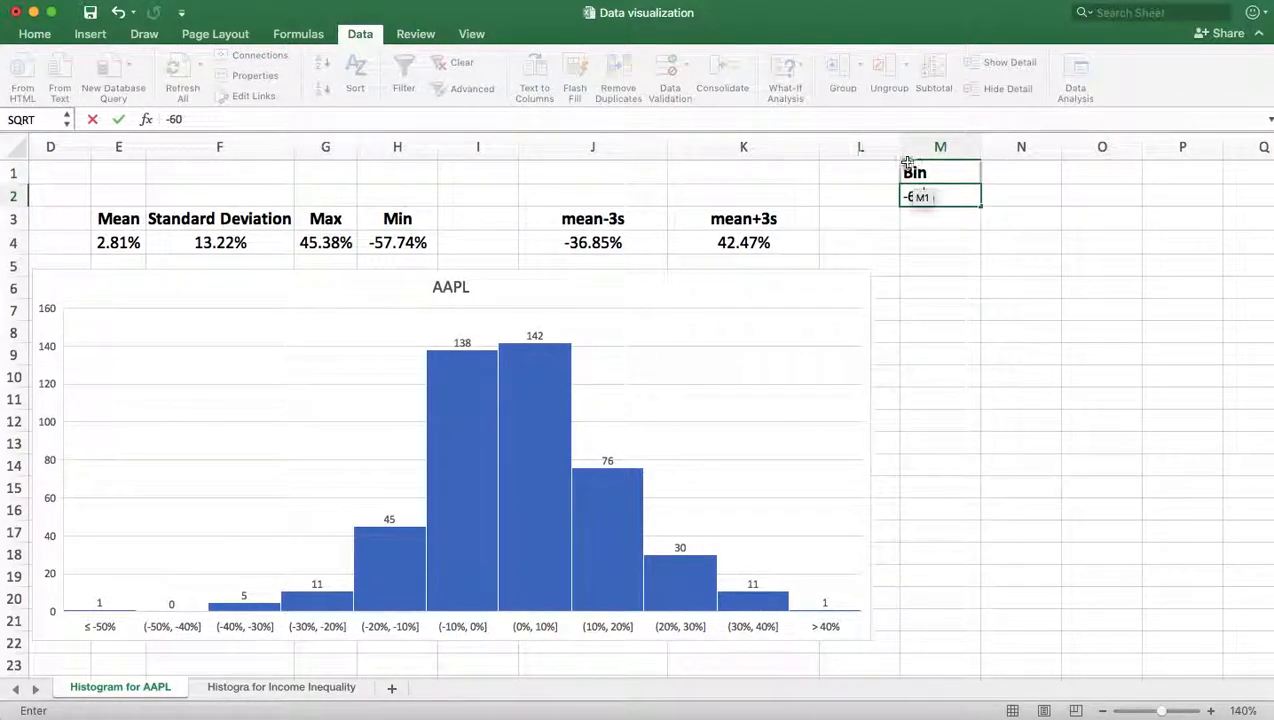
pyautogui.click(927, 221)
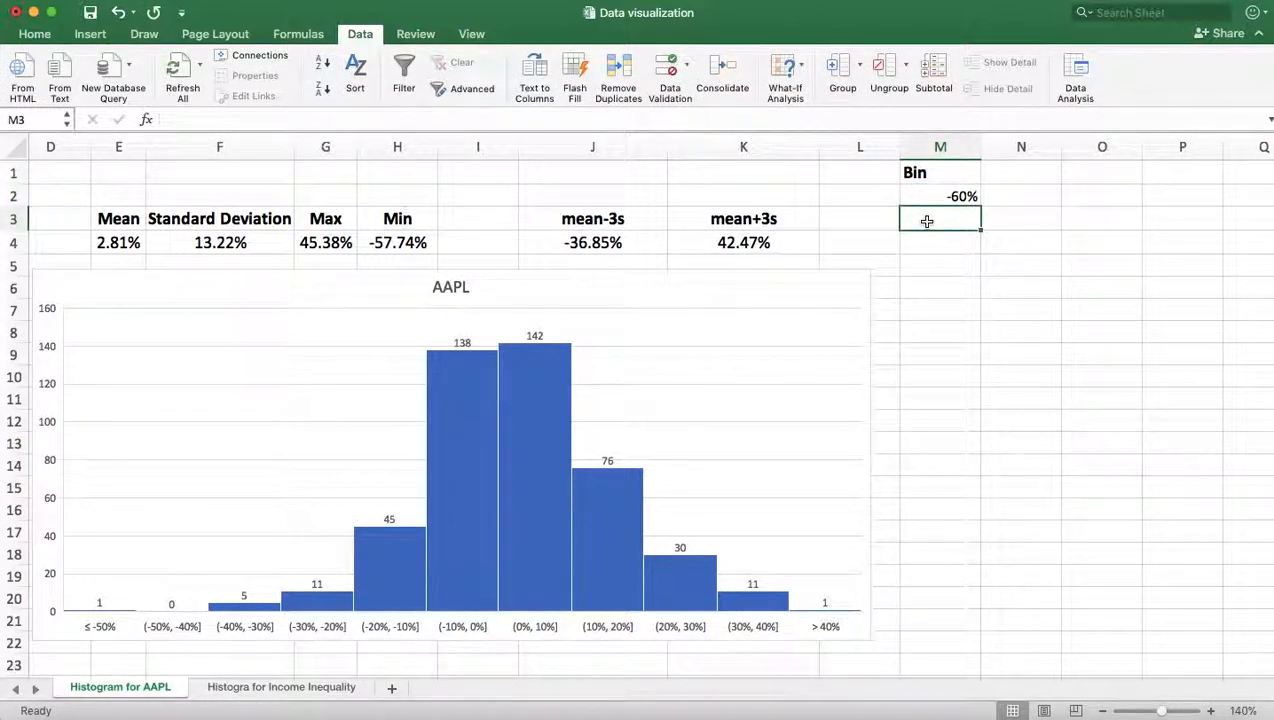
pyautogui.write('-50%')
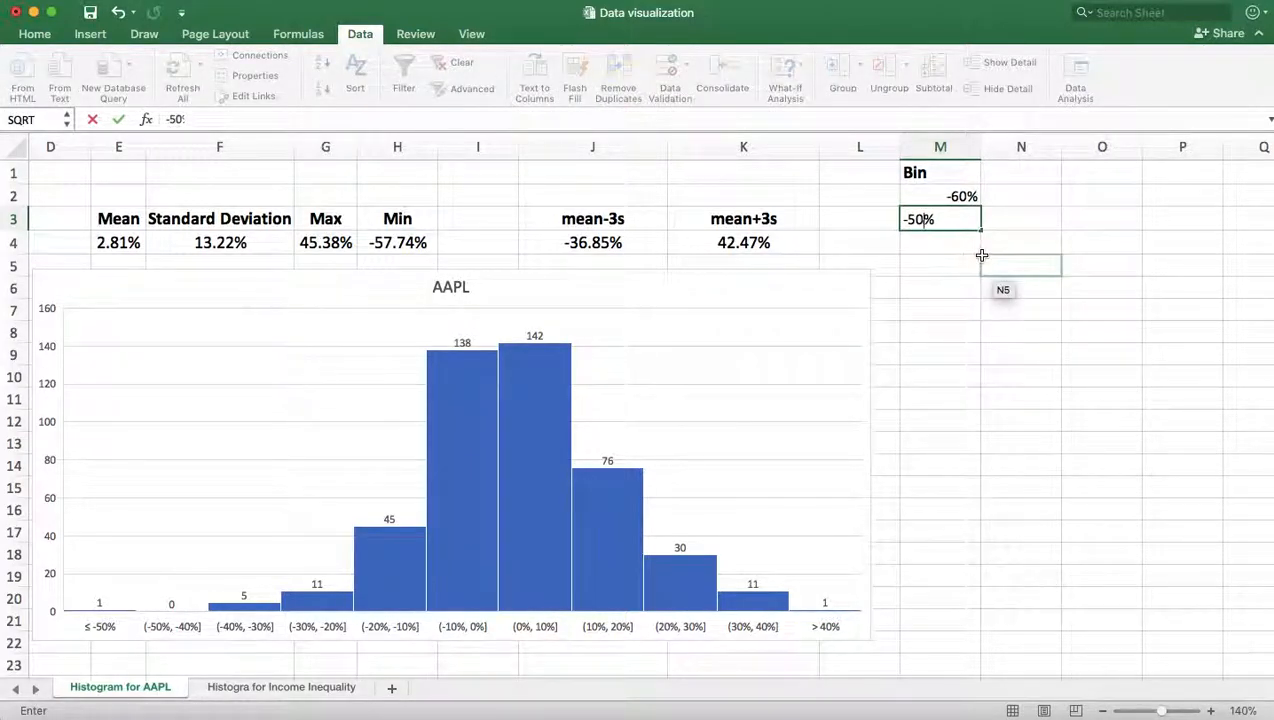
# Extend the bin series in 10% increments down column M to row 14 and clear the surplus 60% value in M14
pyautogui.click(940, 310)
pyautogui.moveTo(953, 196); pyautogui.dragTo(988, 466)
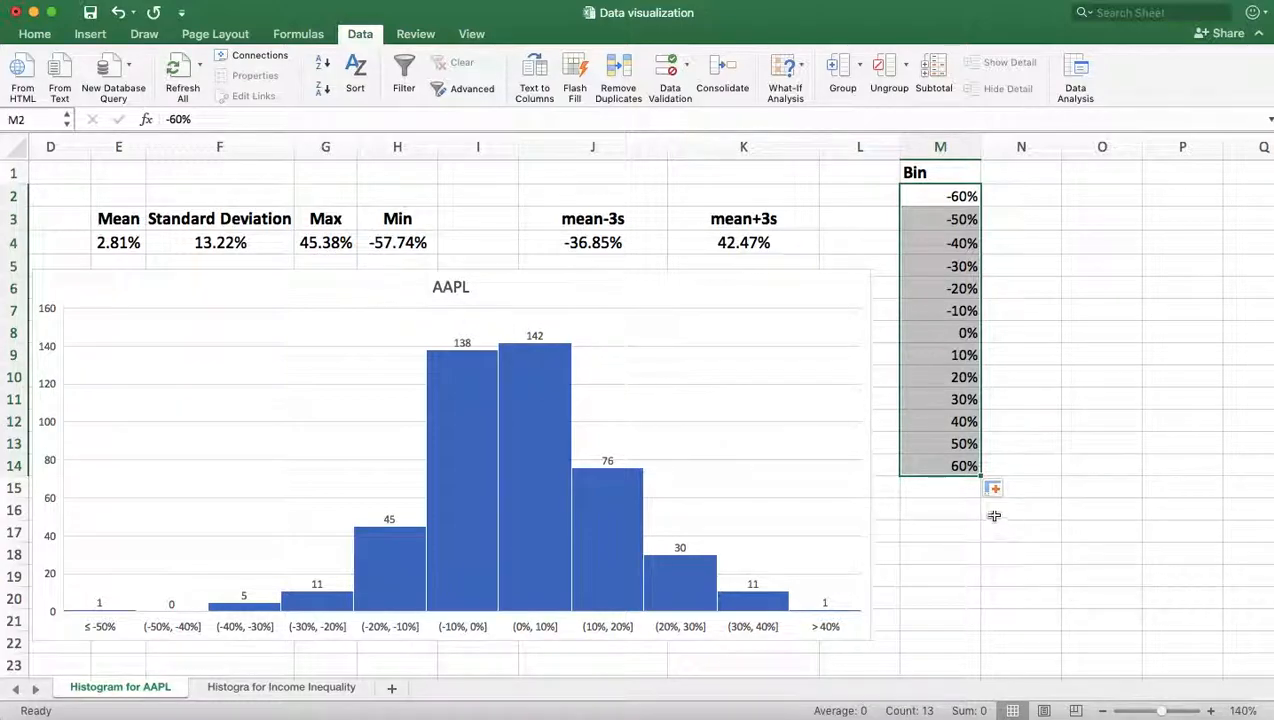
pyautogui.click(963, 467)
pyautogui.rightClick(963, 470)
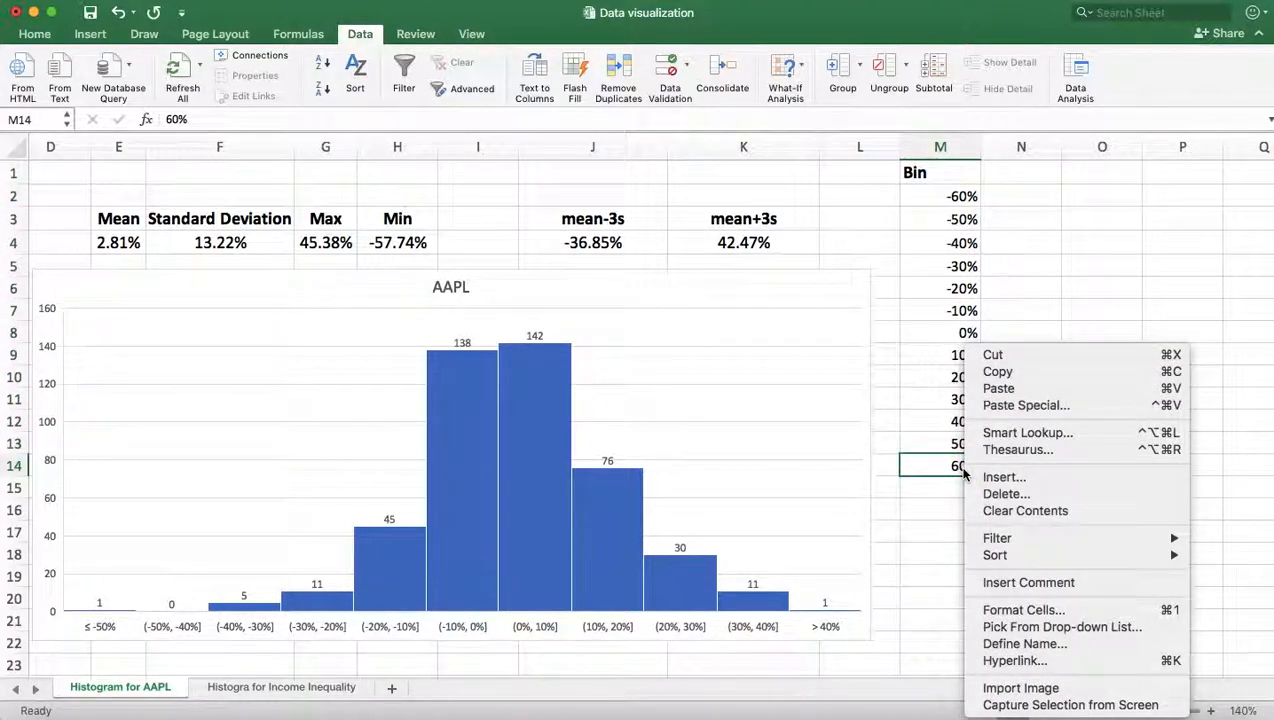
pyautogui.click(1010, 511)
pyautogui.click(1111, 526)
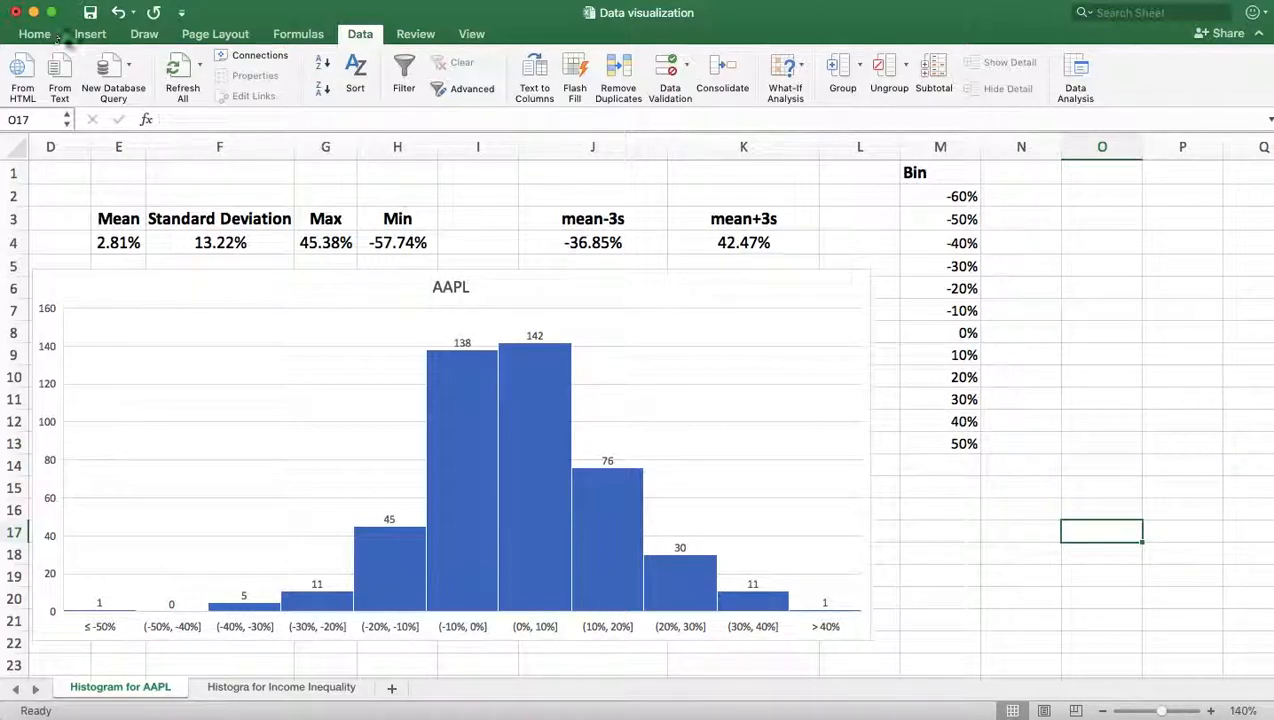
# Open the Histogram analysis tool and move its dialog away from the return data
pyautogui.click(1076, 82)
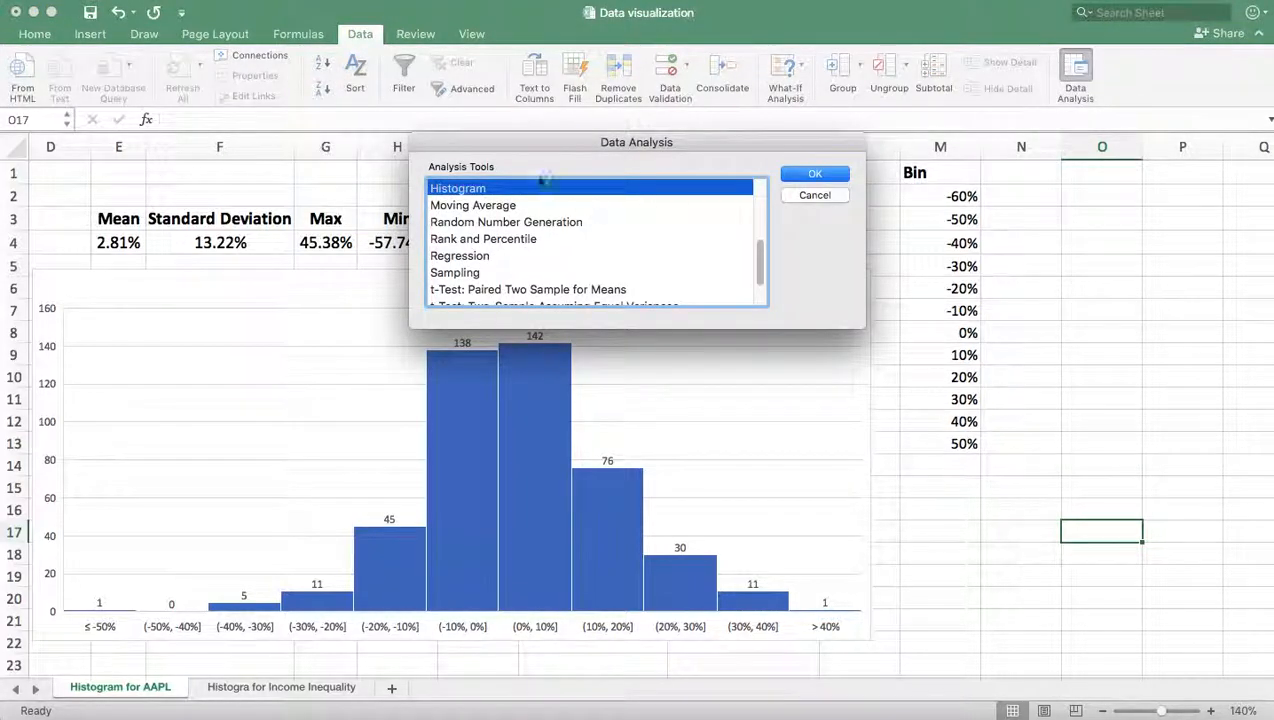
pyautogui.click(815, 175)
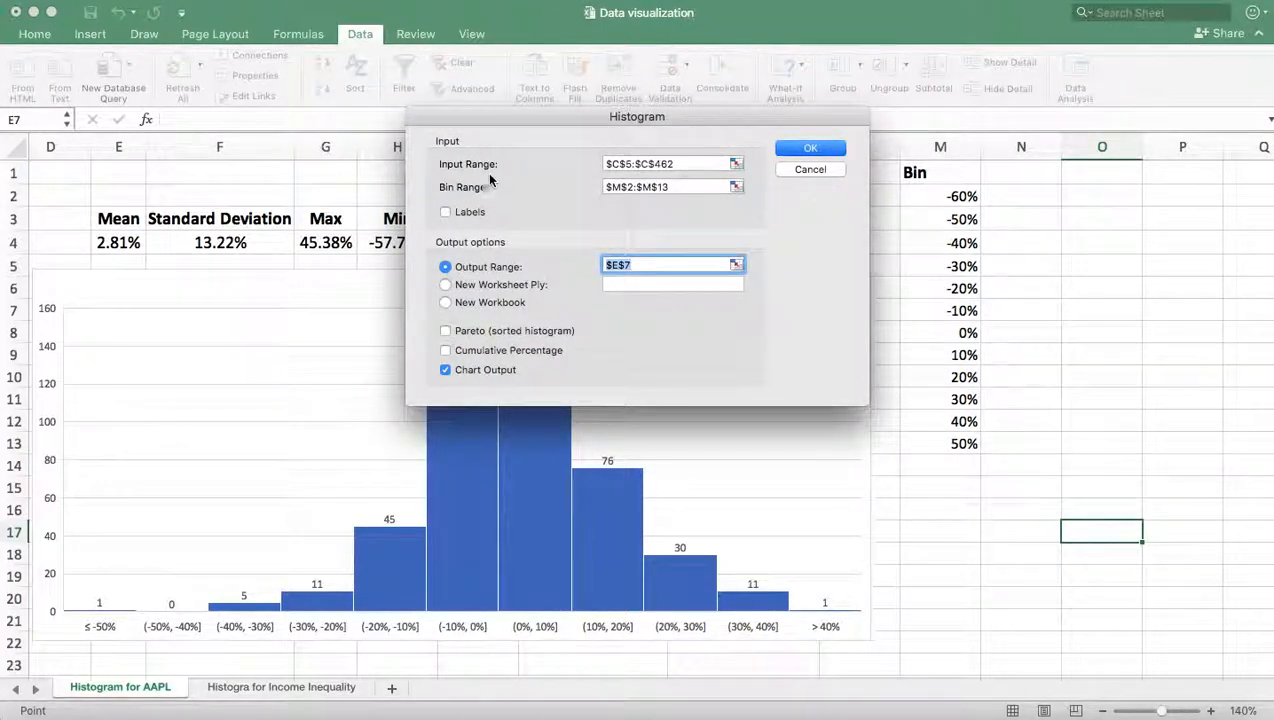
pyautogui.click(679, 165)
pyautogui.moveTo(479, 114); pyautogui.dragTo(619, 152)
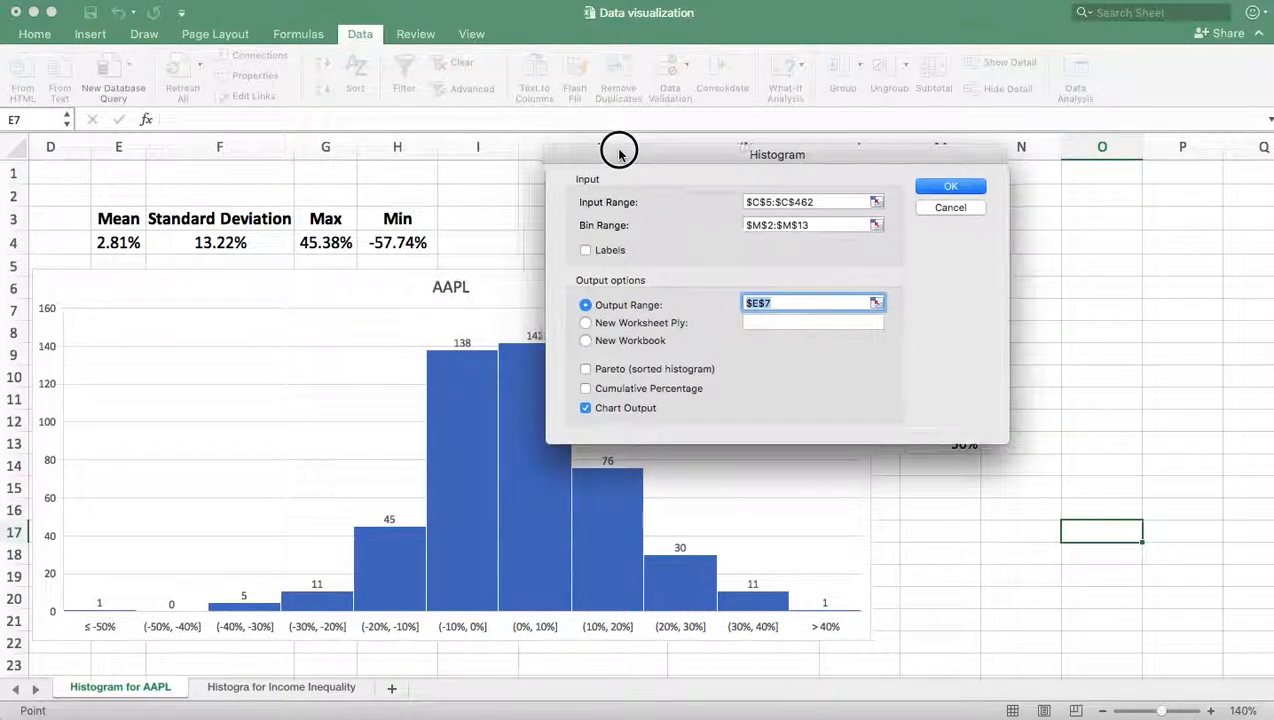
pyautogui.hscroll(-5, 135, 232)
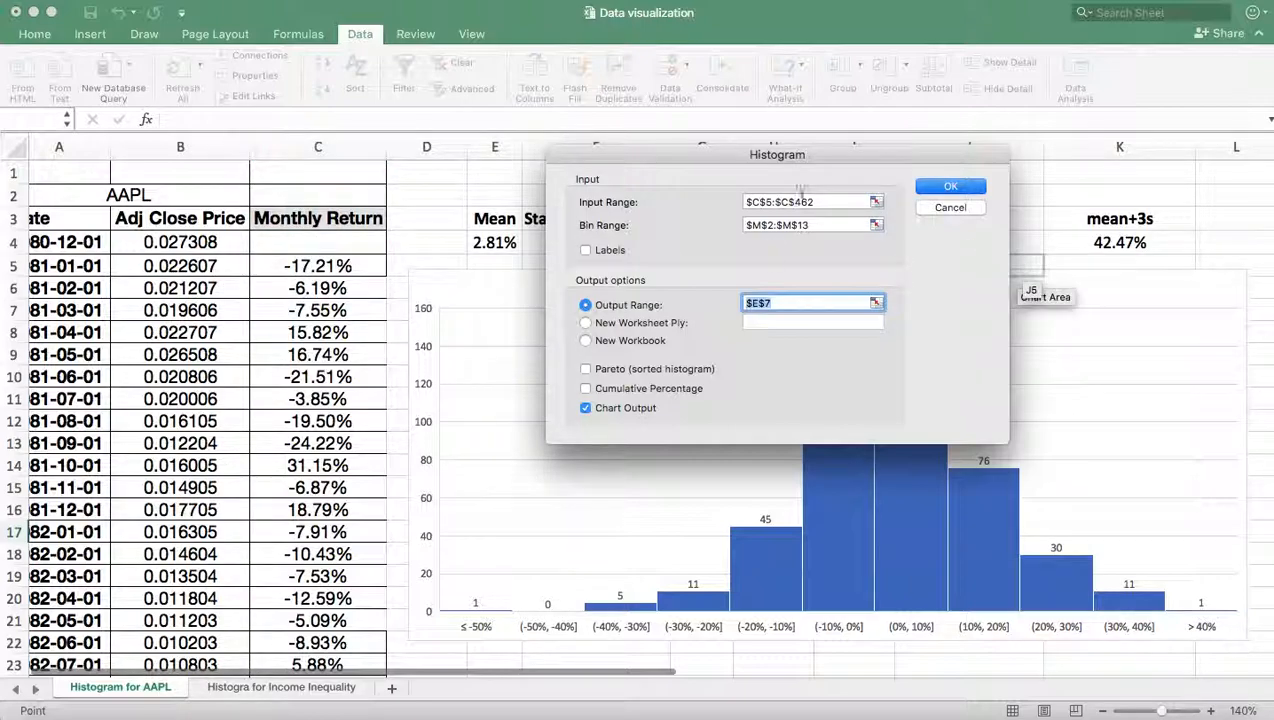
# Clear the Histogram input range and re-enter it as $C$5:$C$462 to cover the monthly returns
pyautogui.click(821, 201)
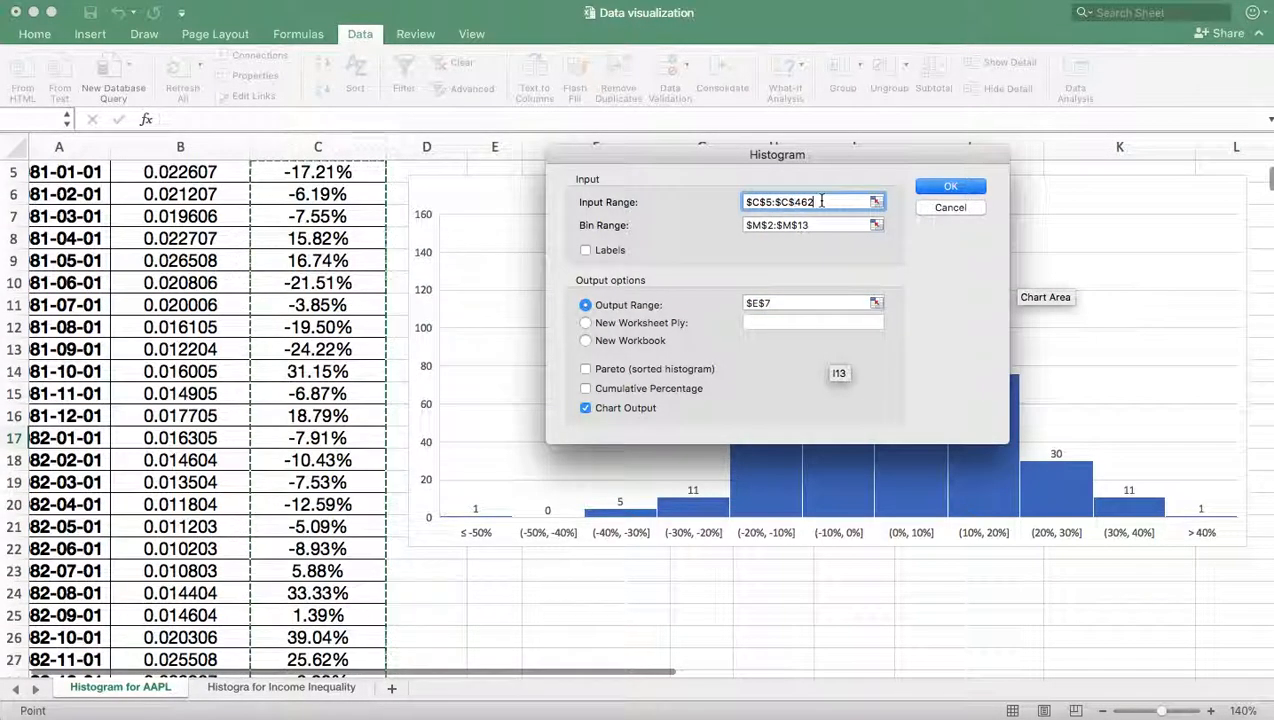
pyautogui.press('BackSpace')
pyautogui.press('BackSpace')
pyautogui.press('BackSpace')
pyautogui.press('BackSpace')
pyautogui.press('BackSpace')
pyautogui.press('BackSpace')
pyautogui.press('BackSpace')
pyautogui.press('BackSpace')
pyautogui.press('BackSpace')
pyautogui.press('BackSpace')
pyautogui.press('BackSpace')
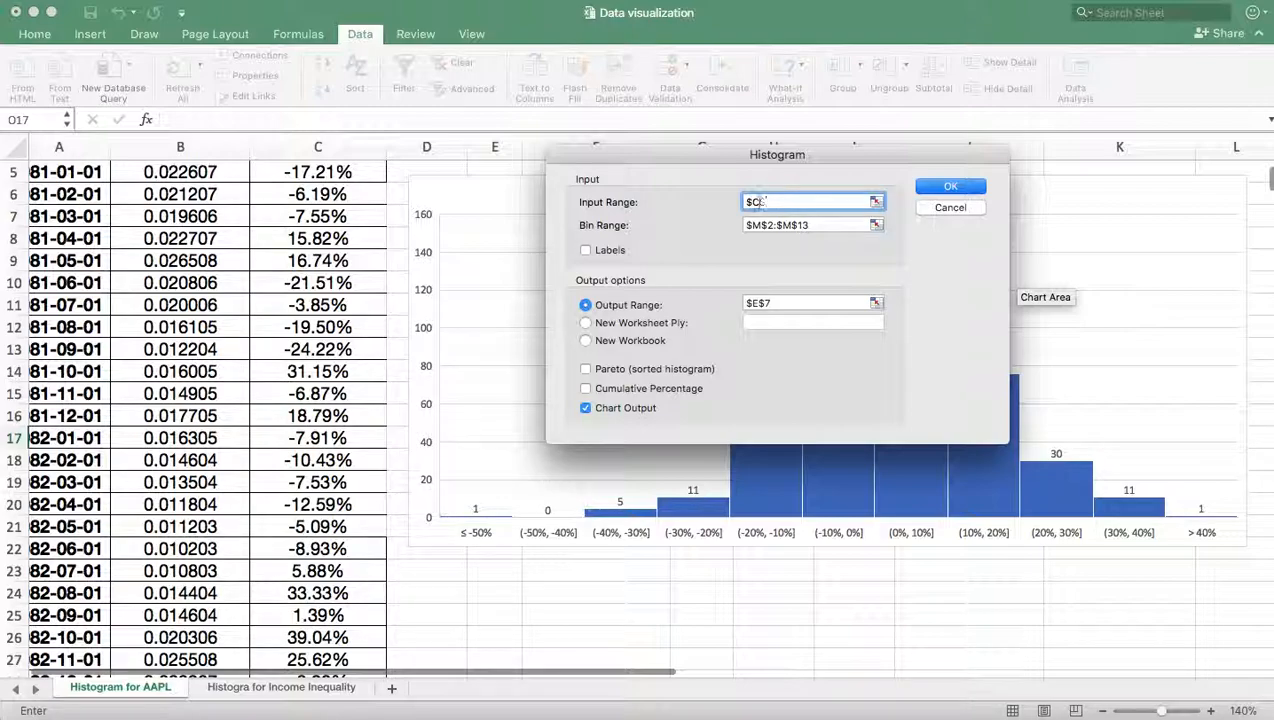
pyautogui.click(321, 146)
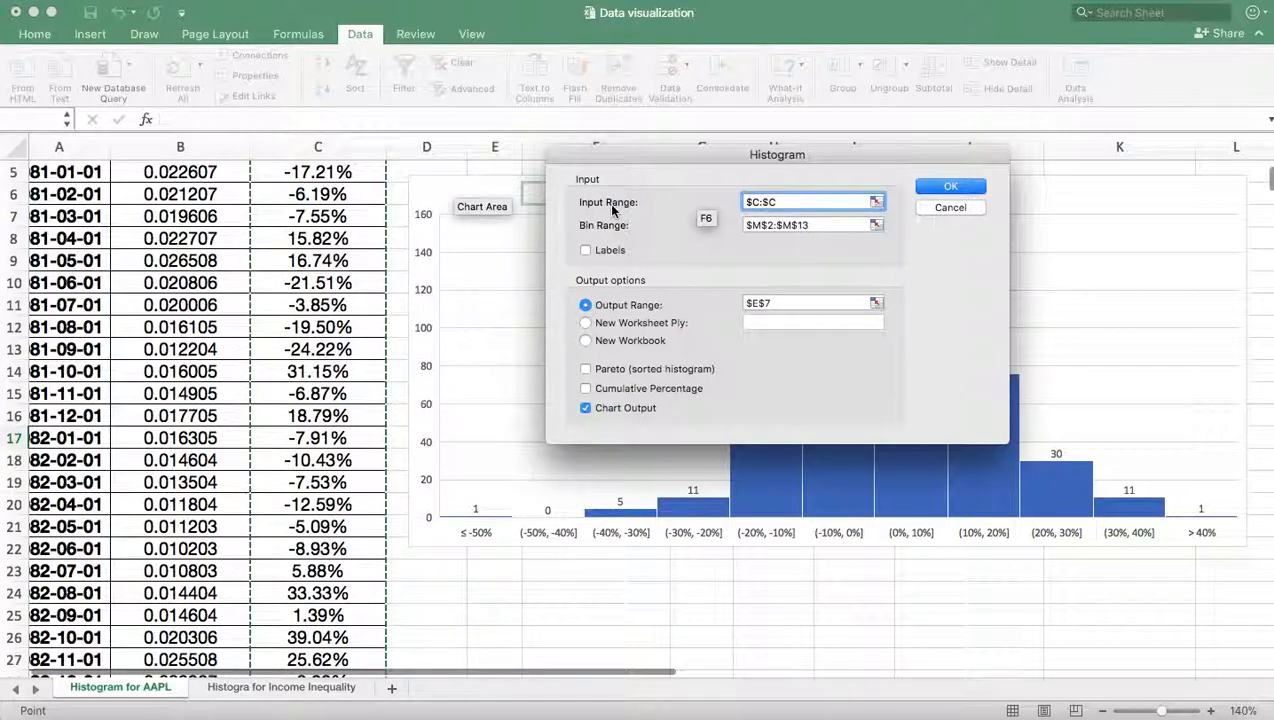
pyautogui.write('5')
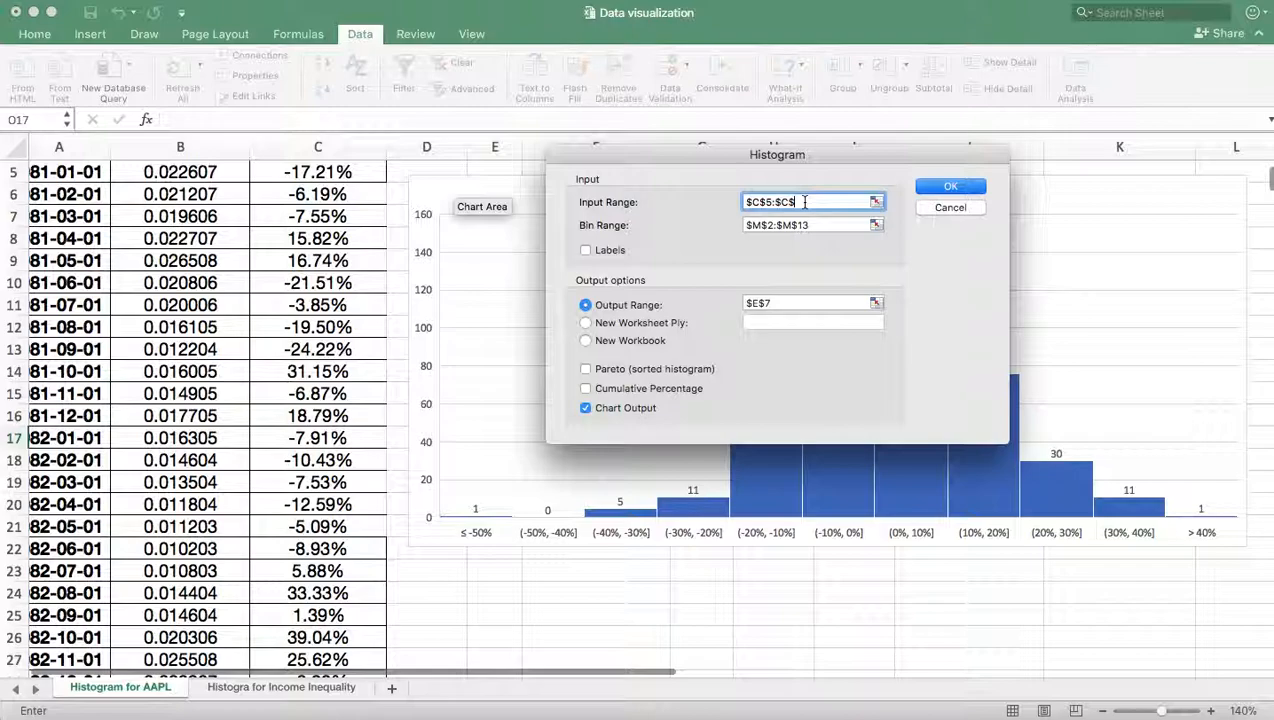
pyautogui.write('2')
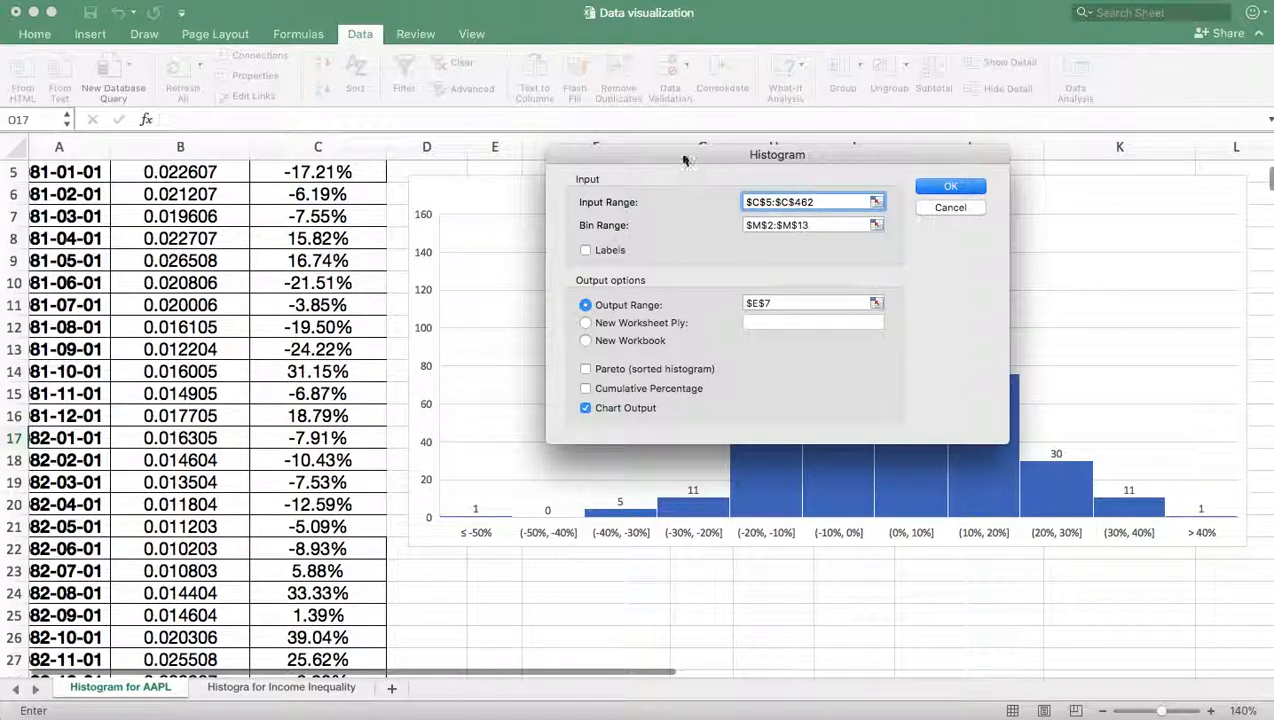
# Clear the Histogram bin range and re-enter it as $M$2:$M$13 to cover the -60% to 50% bin list
pyautogui.moveTo(683, 155); pyautogui.dragTo(583, 188)
pyautogui.click(725, 258)
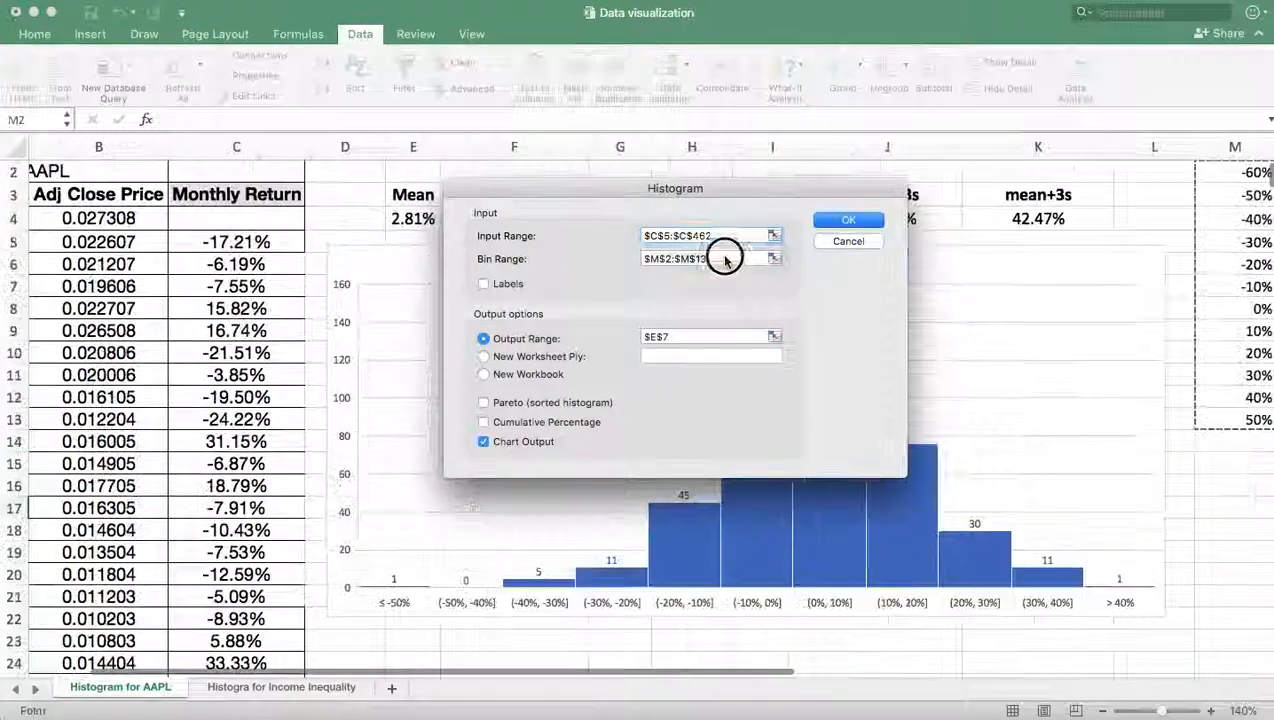
pyautogui.press('BackSpace')
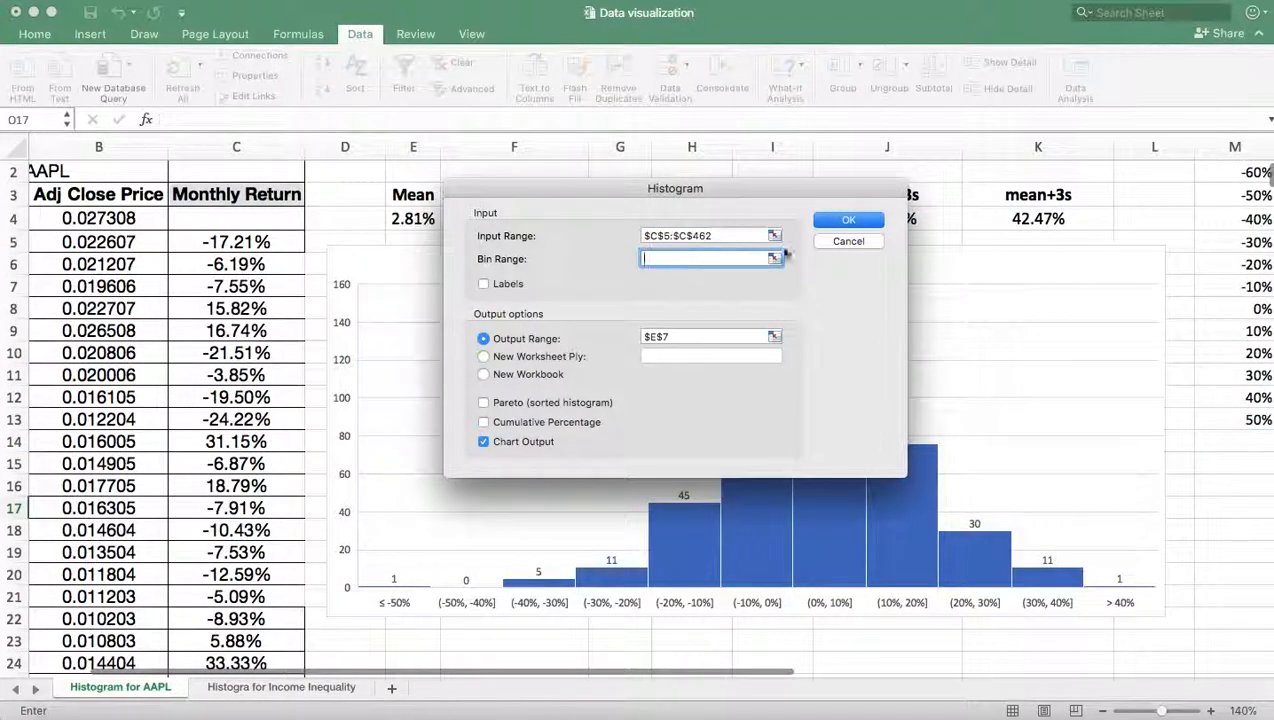
pyautogui.scroll(1, 1237, 438)
pyautogui.hscroll(2, 1237, 438)
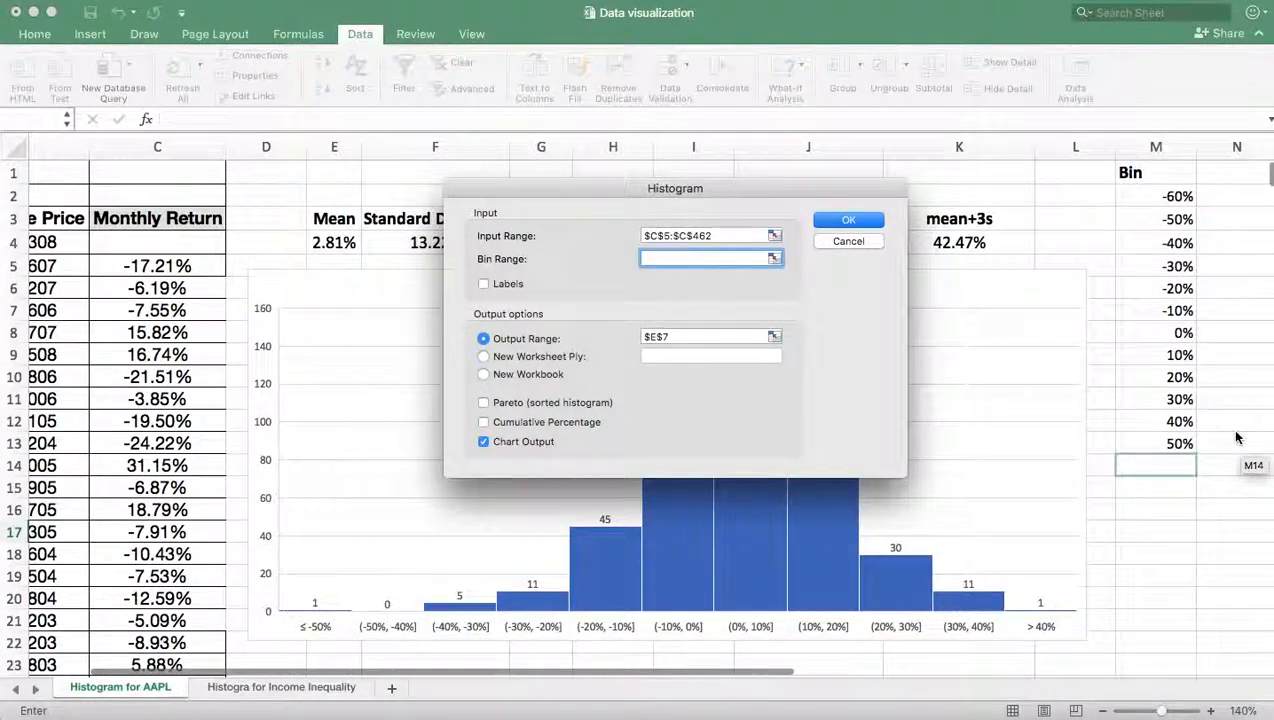
pyautogui.moveTo(1176, 197); pyautogui.dragTo(1172, 444)
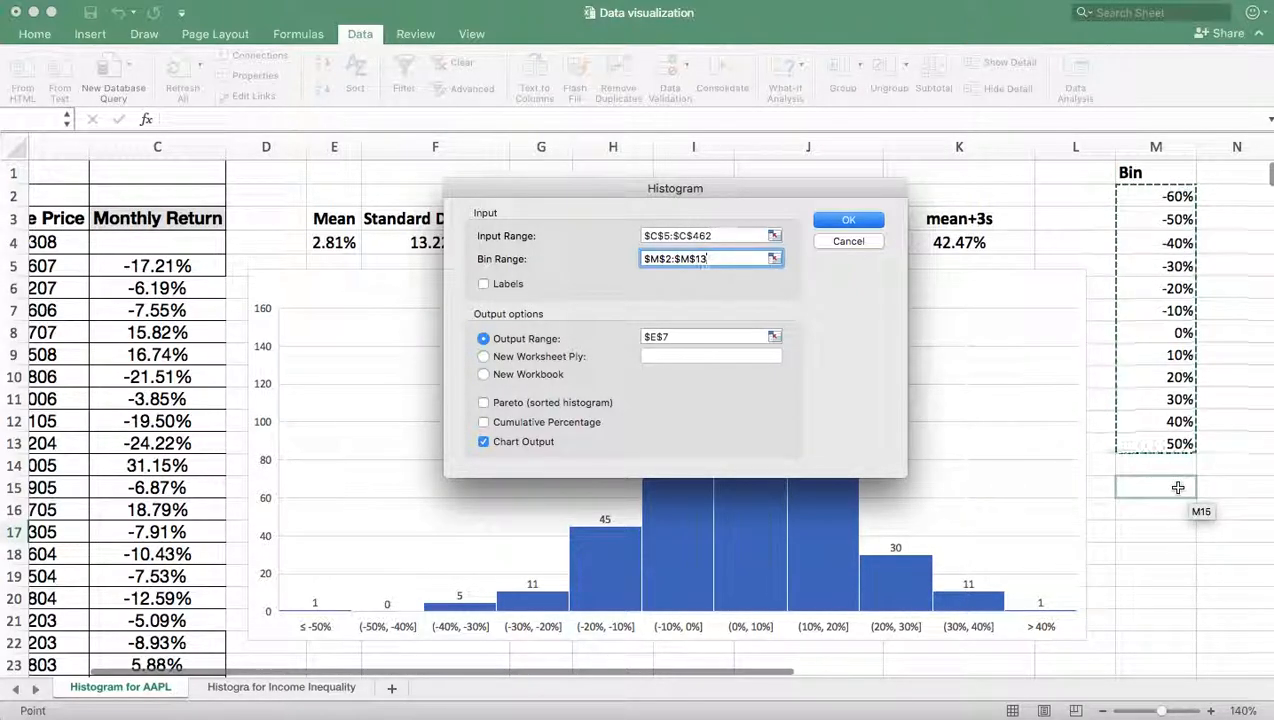
# Replace the output range with $M$15 and run the Histogram analysis with chart output
pyautogui.click(687, 336)
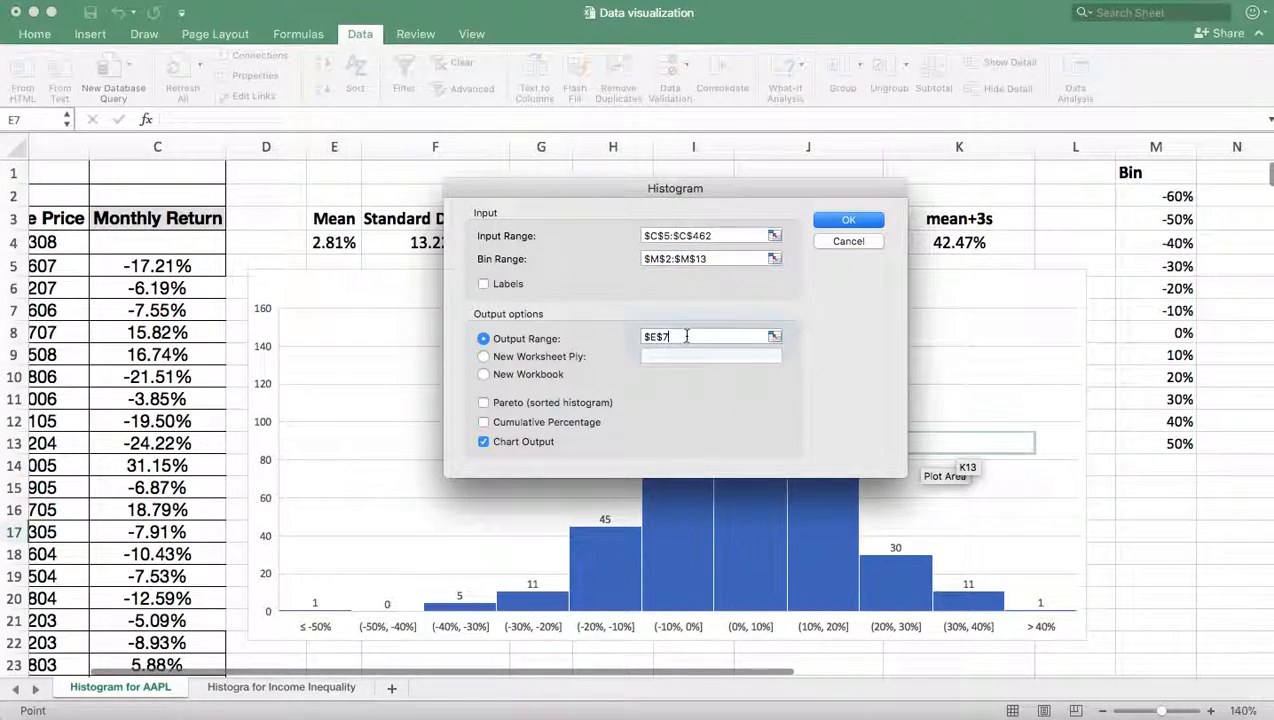
pyautogui.press('BackSpace')
pyautogui.press('BackSpace')
pyautogui.press('BackSpace')
pyautogui.press('BackSpace')
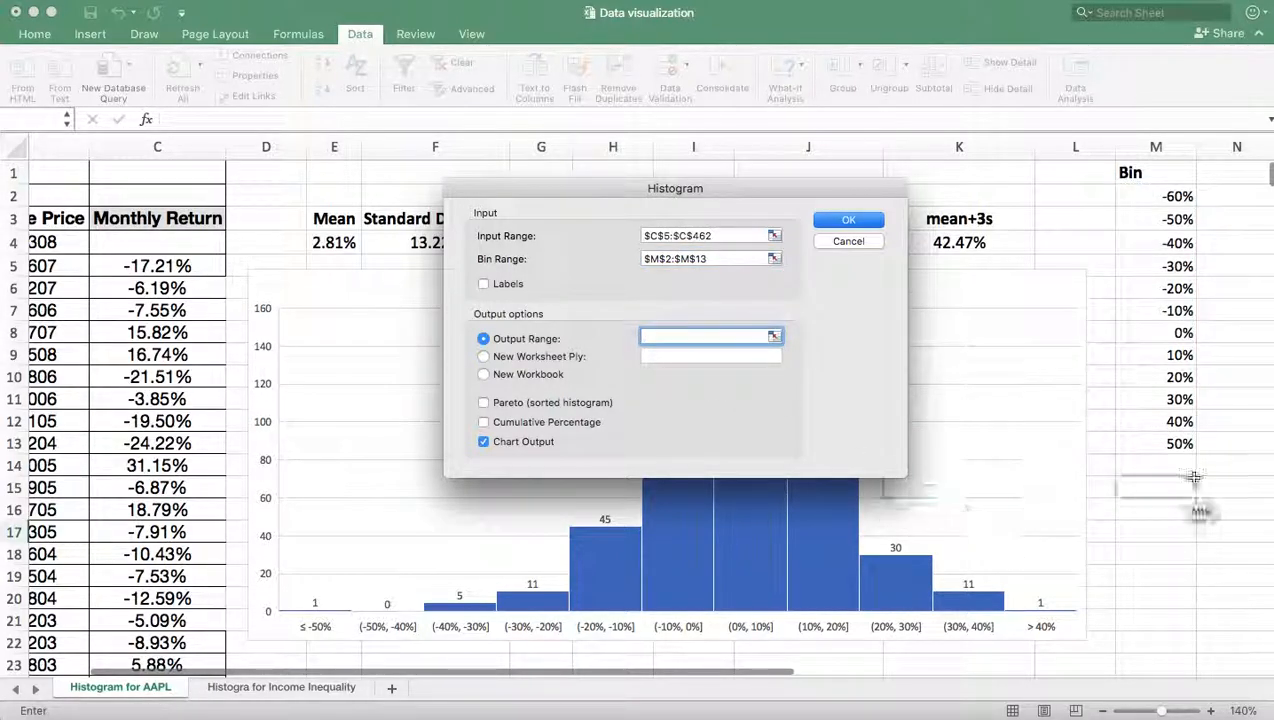
pyautogui.click(1189, 487)
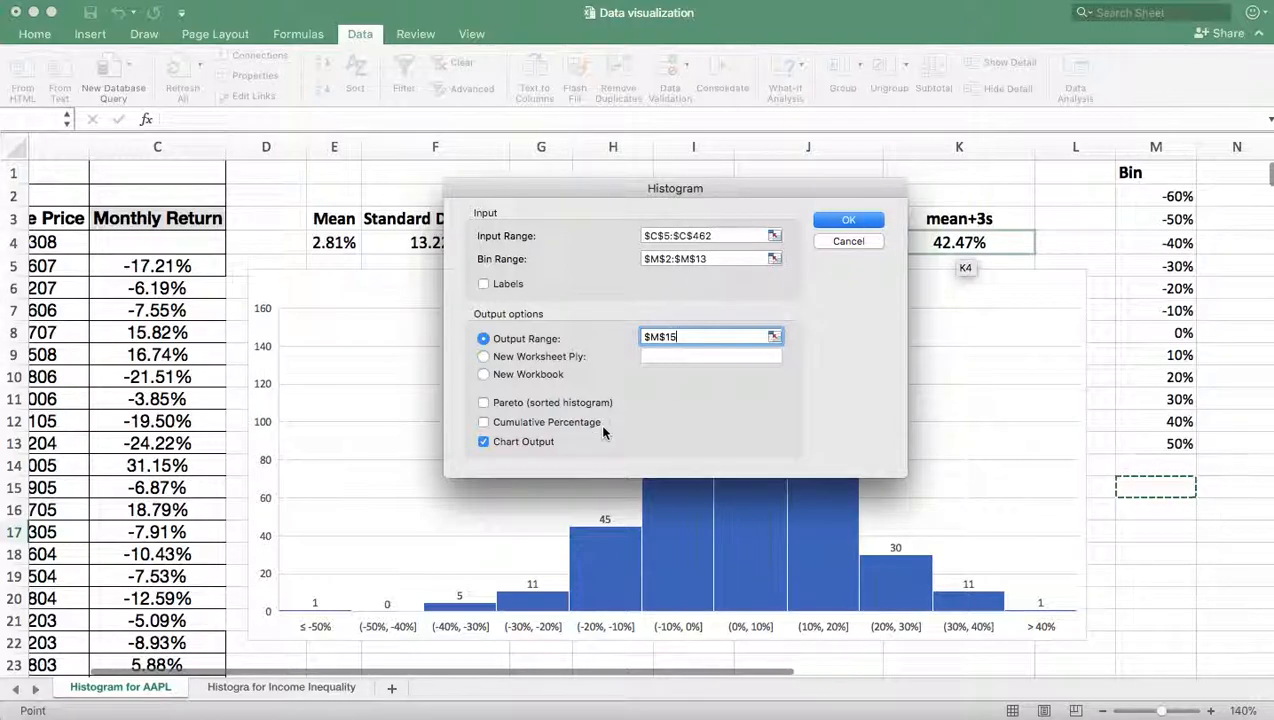
pyautogui.click(848, 220)
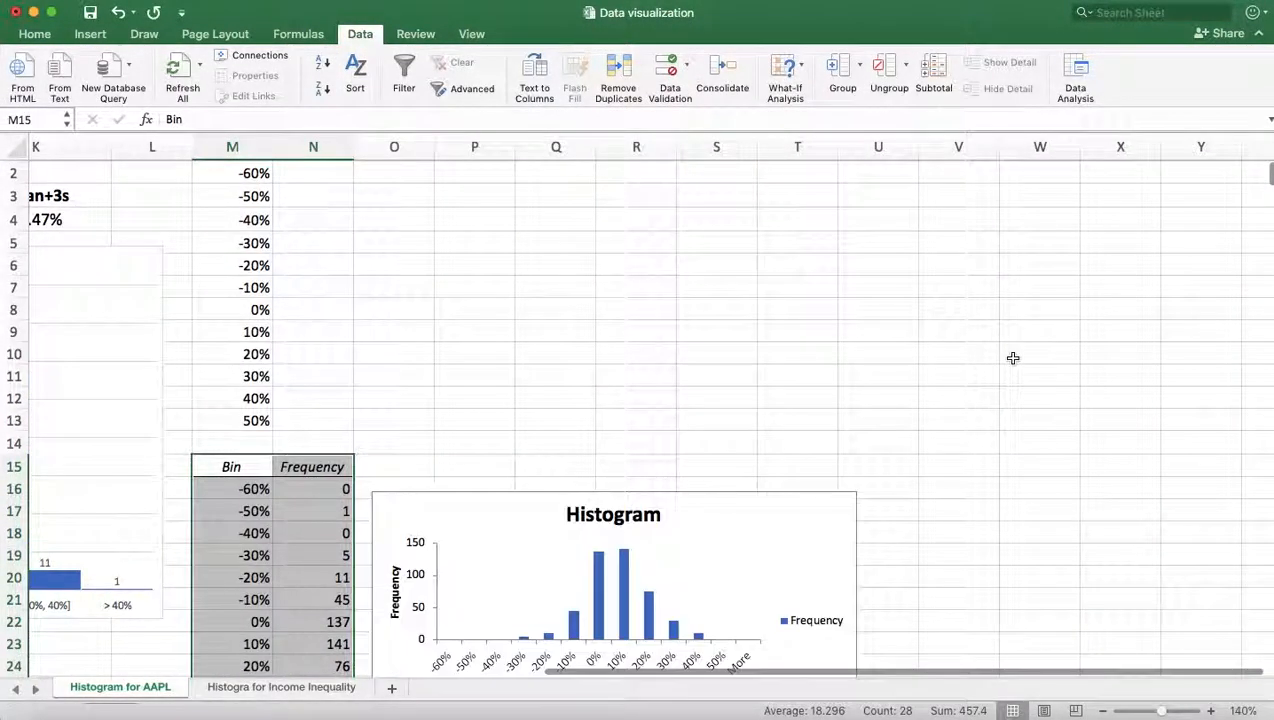
# Set the gap width of the new histogram's Frequency series to 0% so the columns touch
pyautogui.scroll(-5, 822, 390)
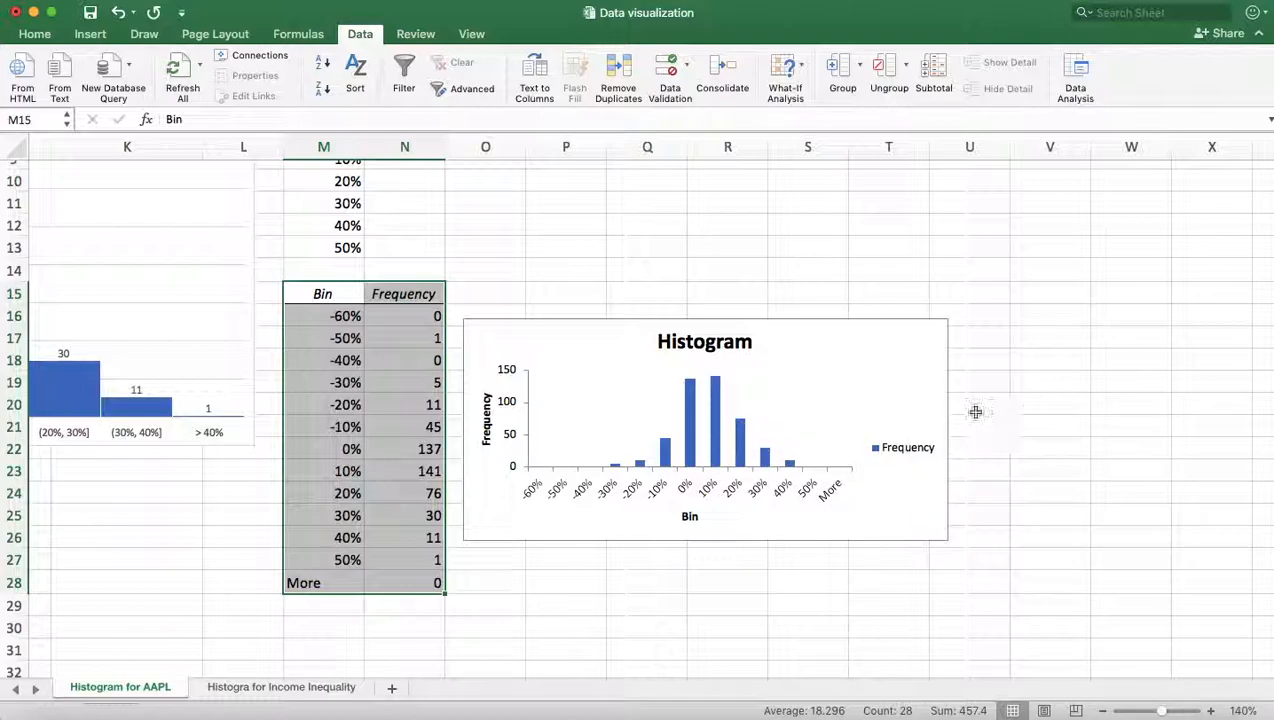
pyautogui.rightClick(715, 427)
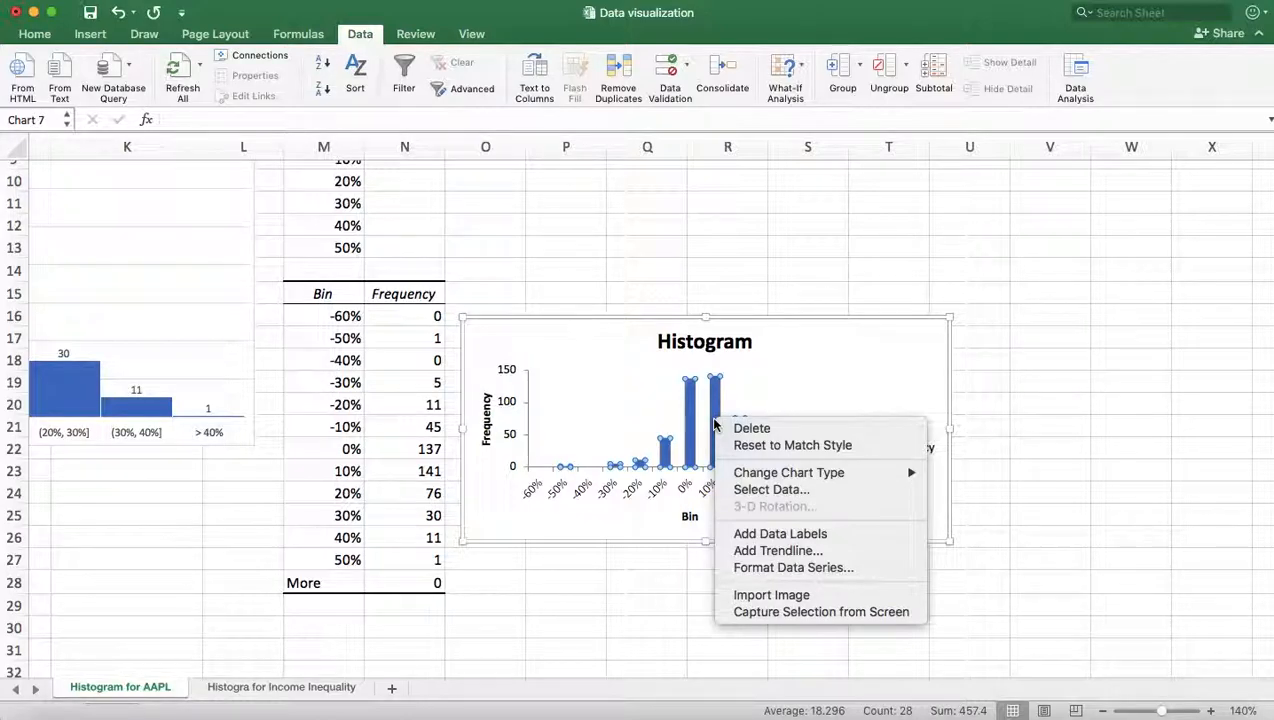
pyautogui.click(826, 569)
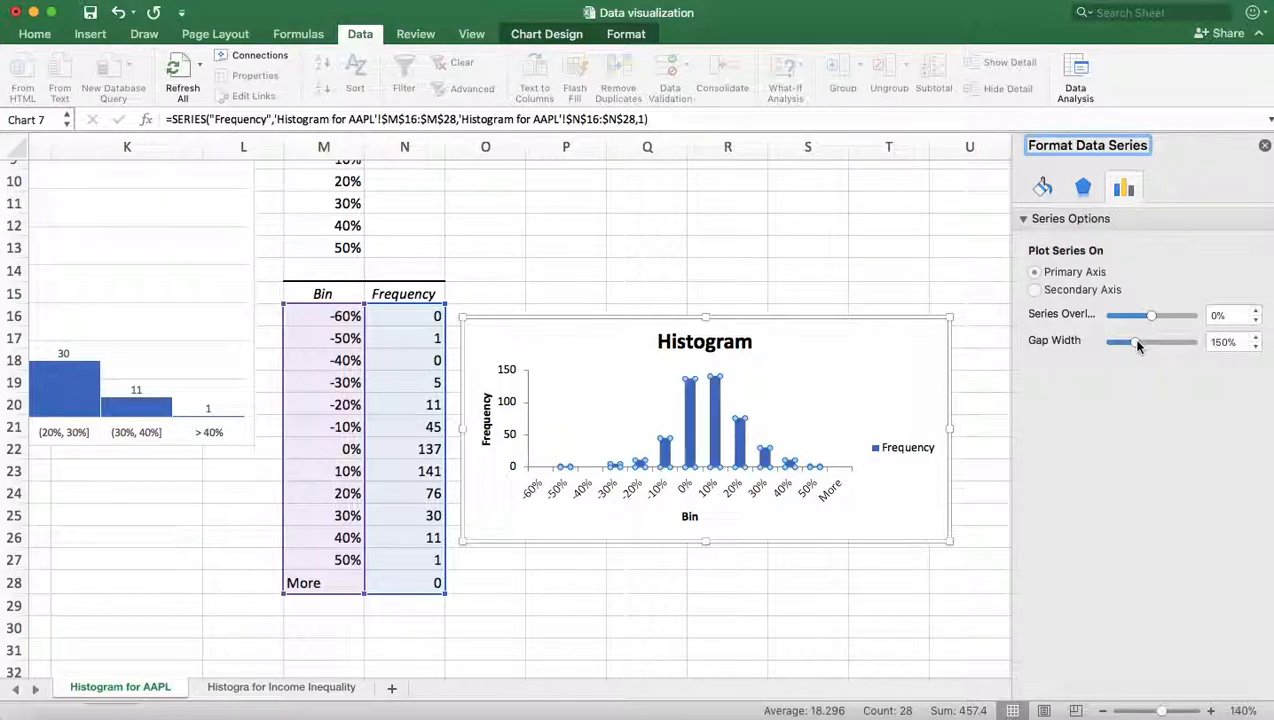
pyautogui.moveTo(1137, 344); pyautogui.dragTo(1105, 345)
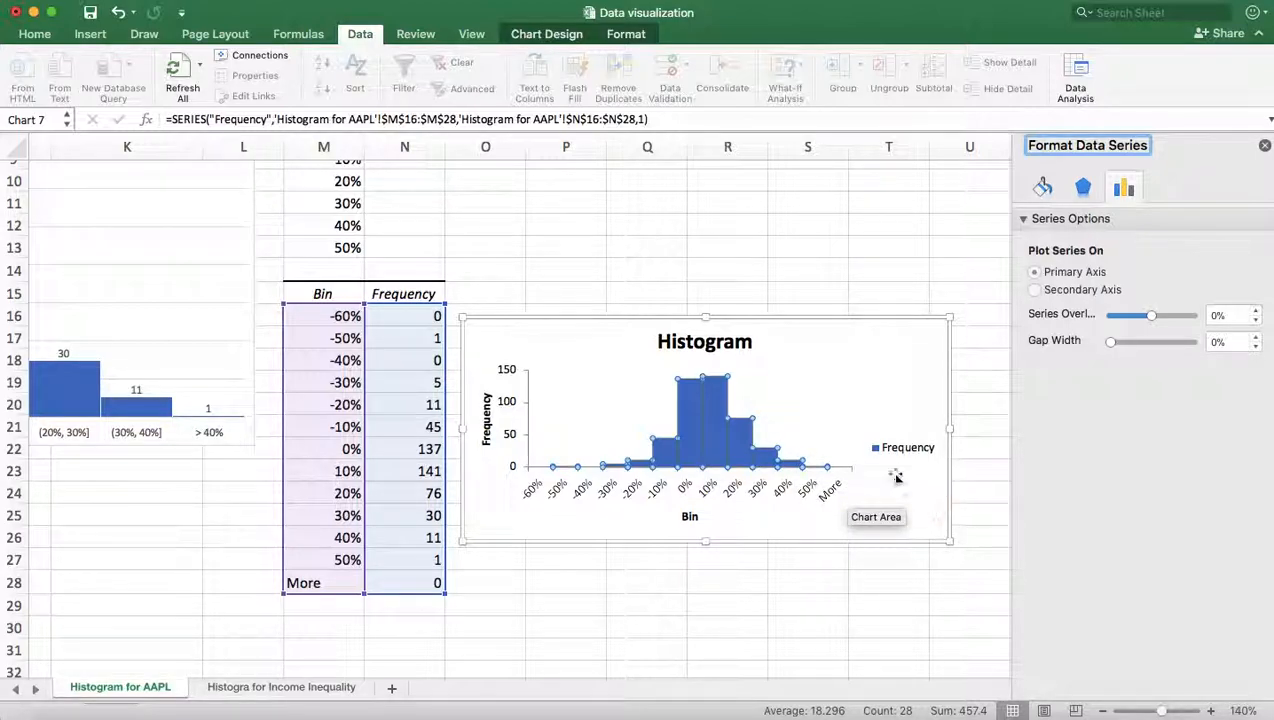
pyautogui.click(866, 379)
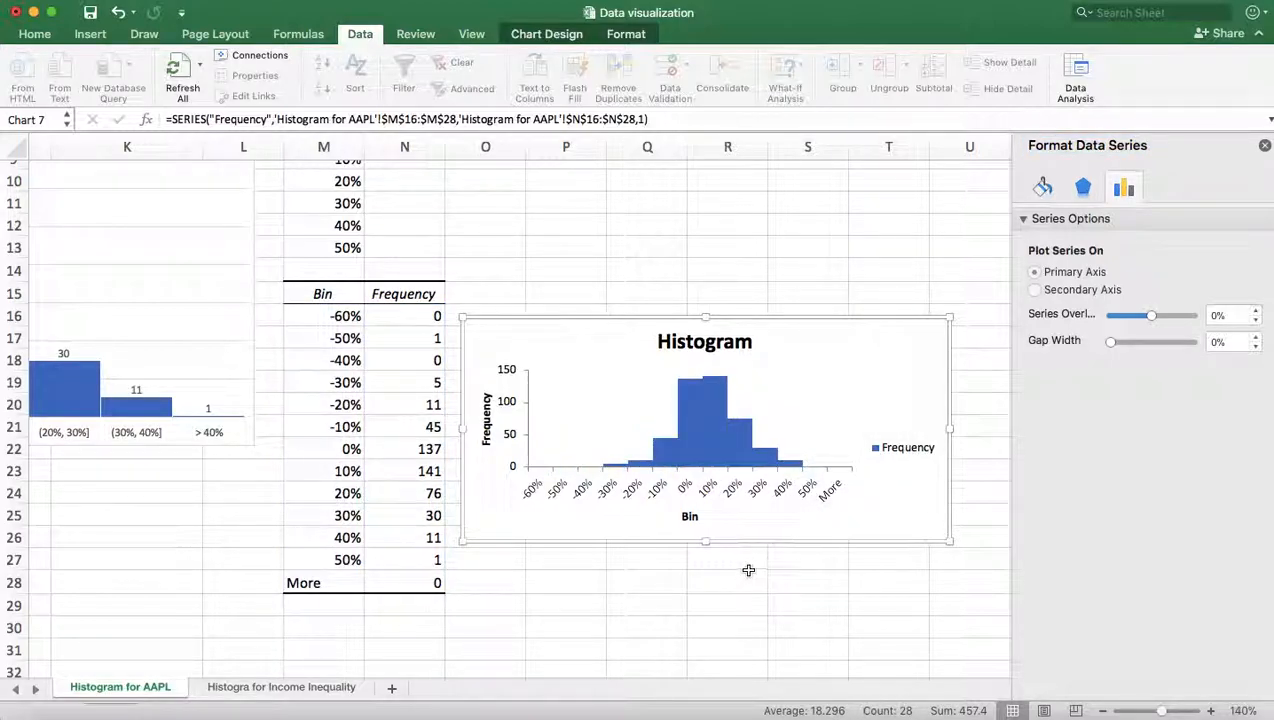
# Enlarge the new histogram to span about rows 13 to 28, delete its Frequency legend and close the formatting pane
pyautogui.moveTo(952, 311); pyautogui.dragTo(976, 228)
pyautogui.moveTo(975, 541); pyautogui.dragTo(1005, 581)
pyautogui.rightClick(947, 428)
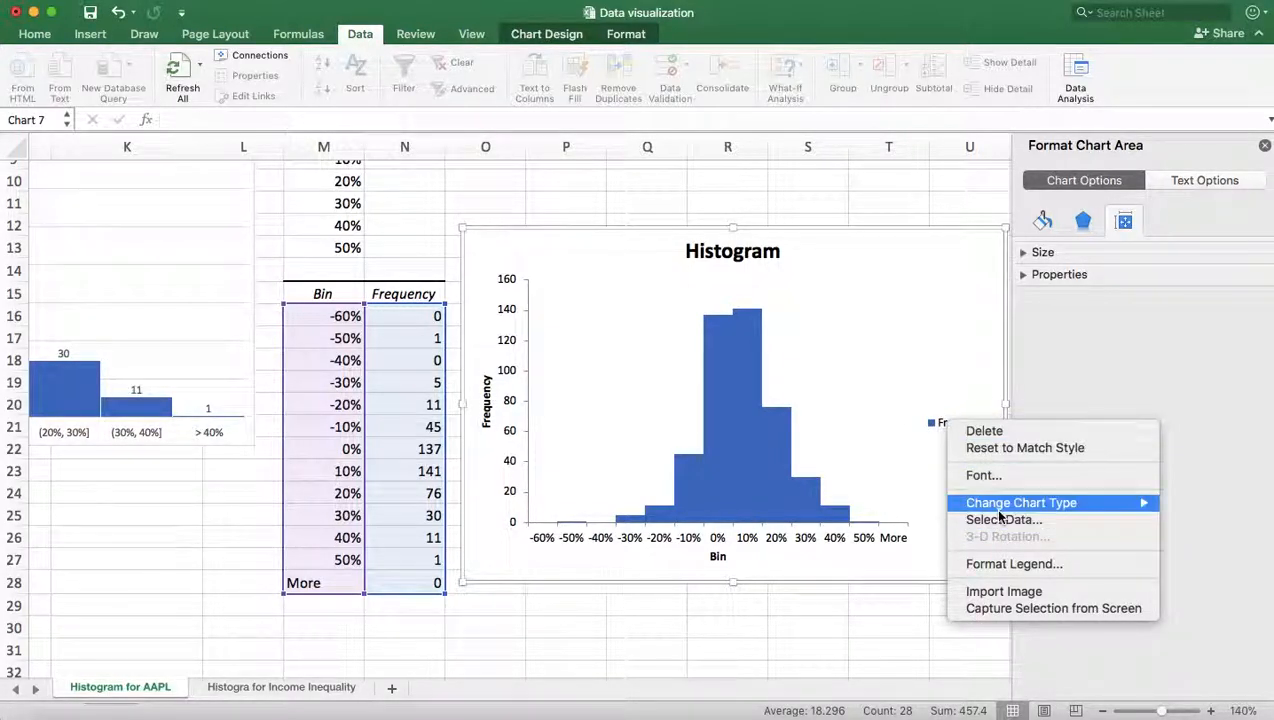
pyautogui.click(984, 431)
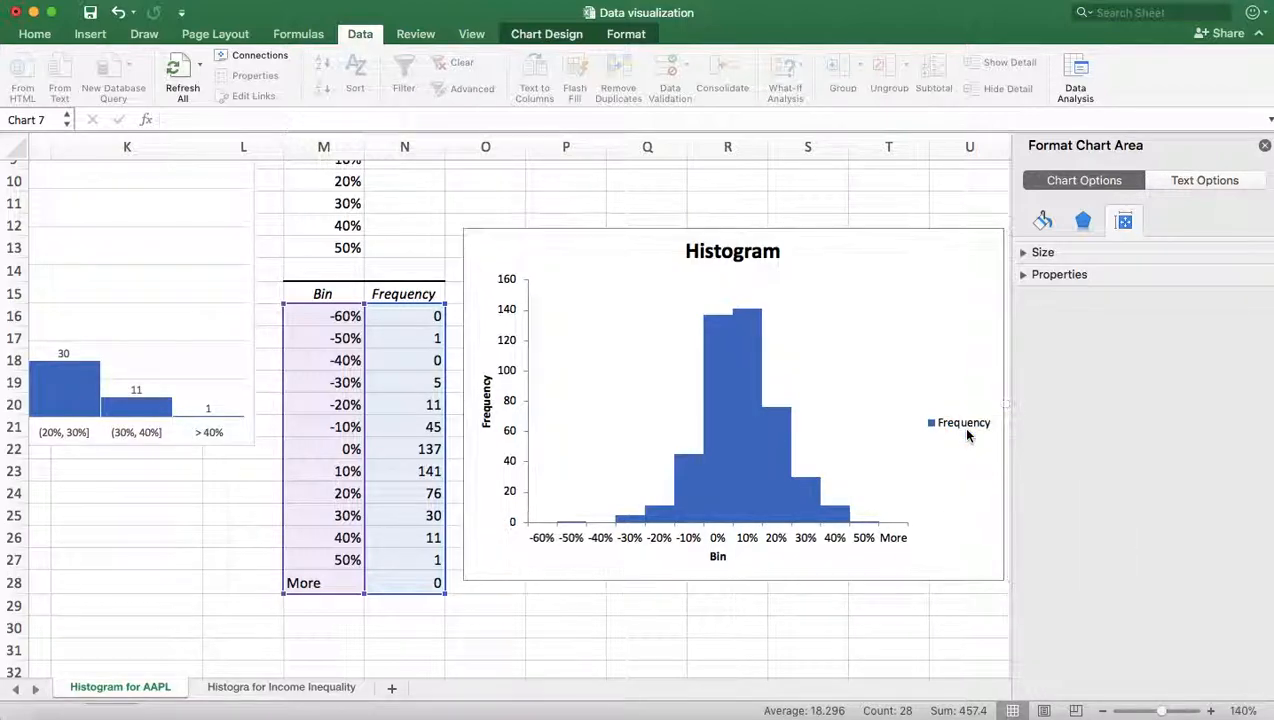
pyautogui.click(808, 646)
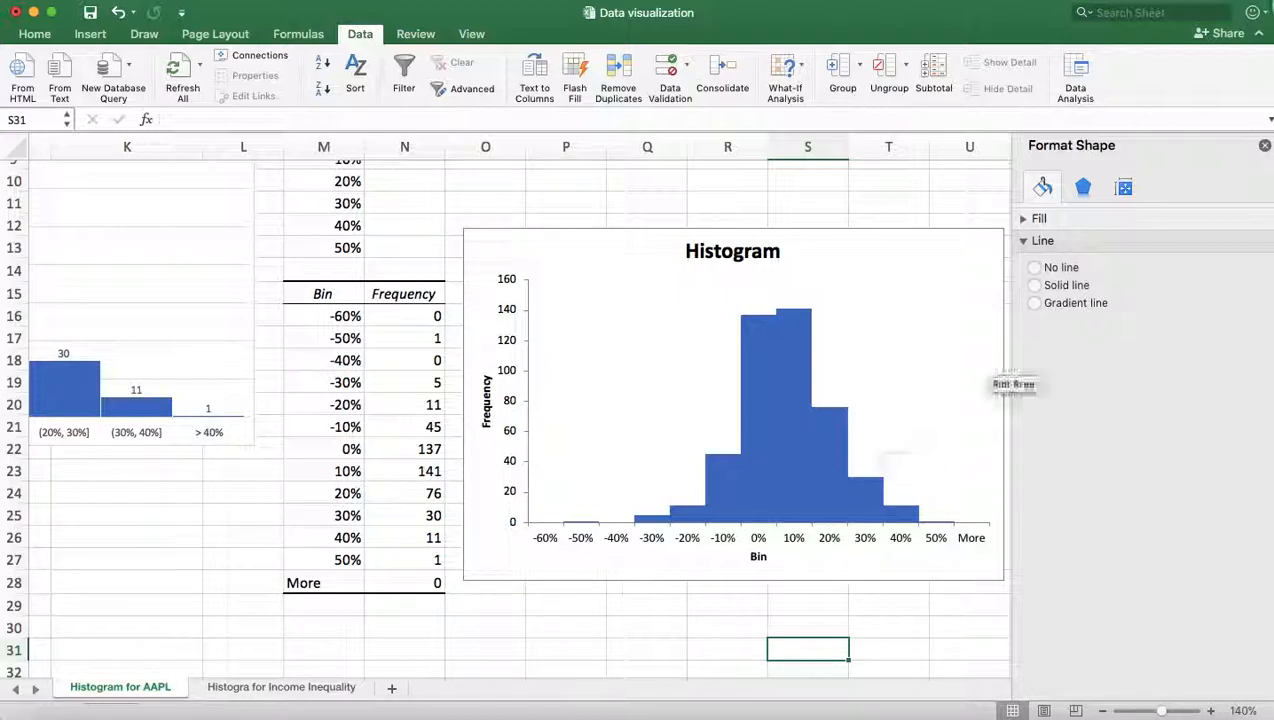
pyautogui.click(1263, 147)
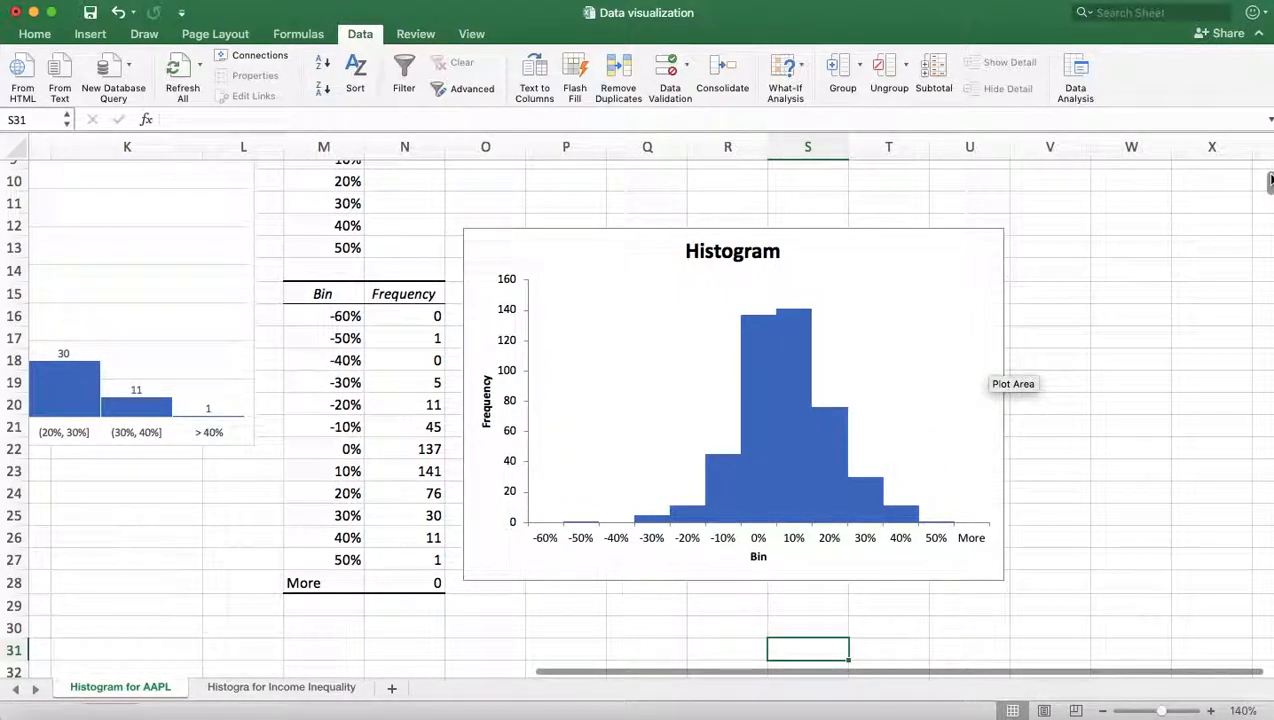
# Compare the new histogram and its frequency table with the first AAPL histogram and the summary statistics above it
pyautogui.hscroll(-2, 102, 578)
pyautogui.scroll(-1, 102, 578)
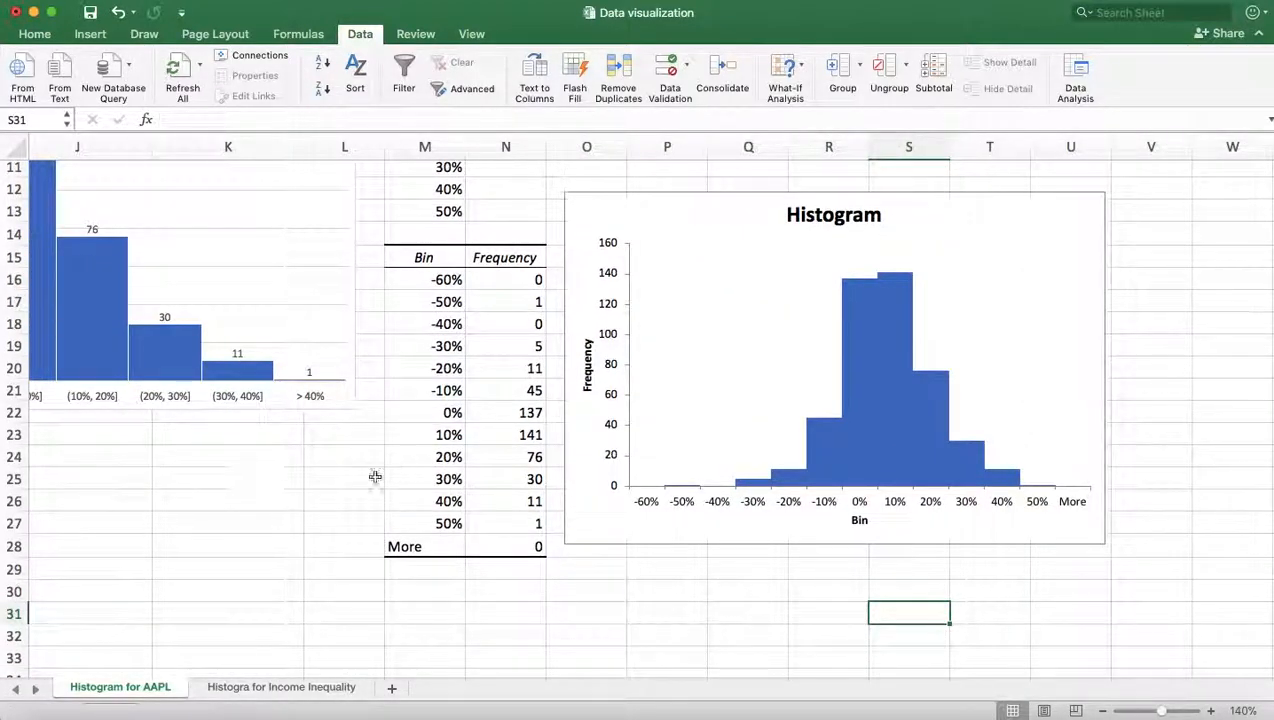
pyautogui.scroll(-5, 238, 527)
pyautogui.hscroll(-1, 238, 527)
pyautogui.scroll(8, 236, 527)
pyautogui.hscroll(-3, 236, 527)
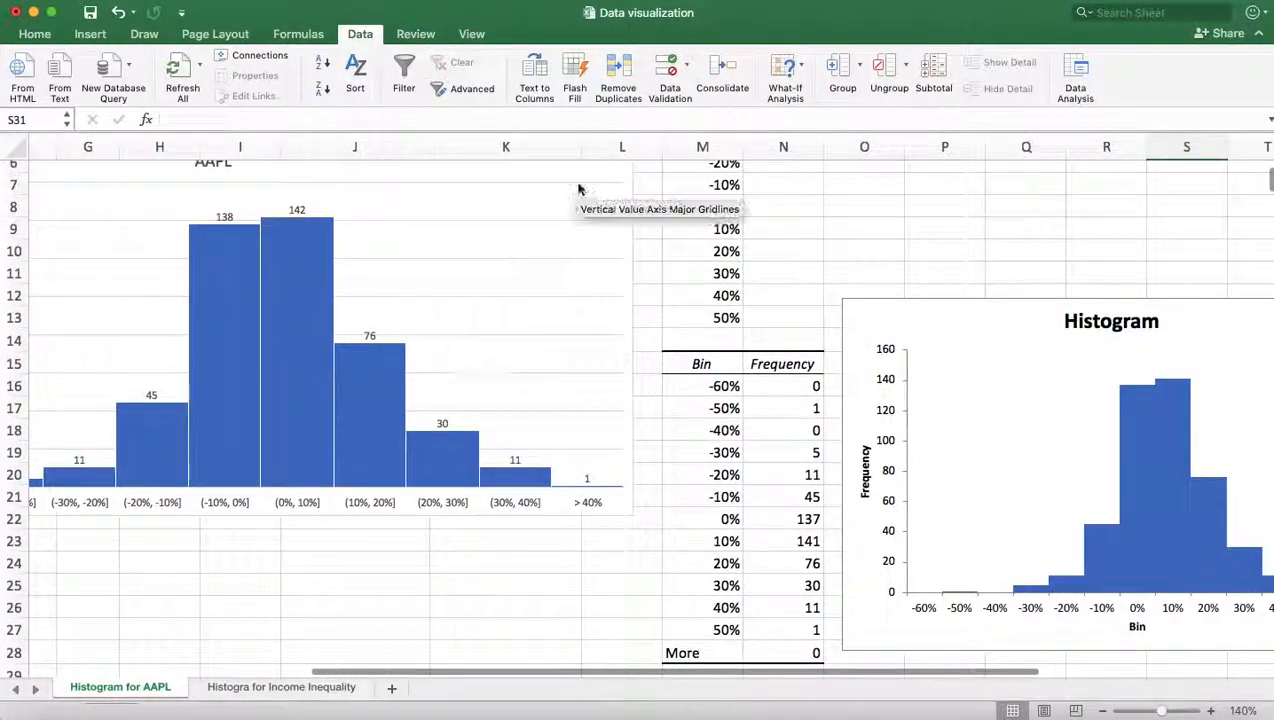
pyautogui.scroll(3, 580, 191)
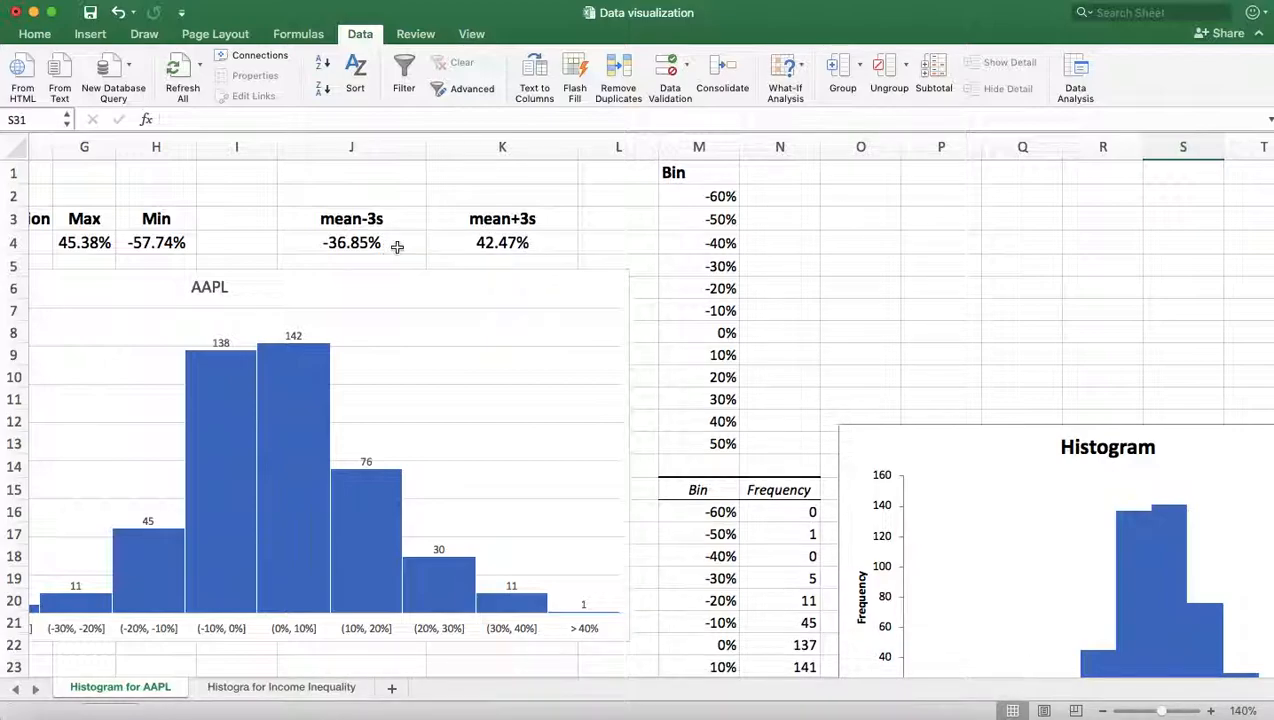
# Examine the bin boundaries and column counts of the other AAPL histogram around rows 88 to 109
pyautogui.scroll(-5, 412, 253)
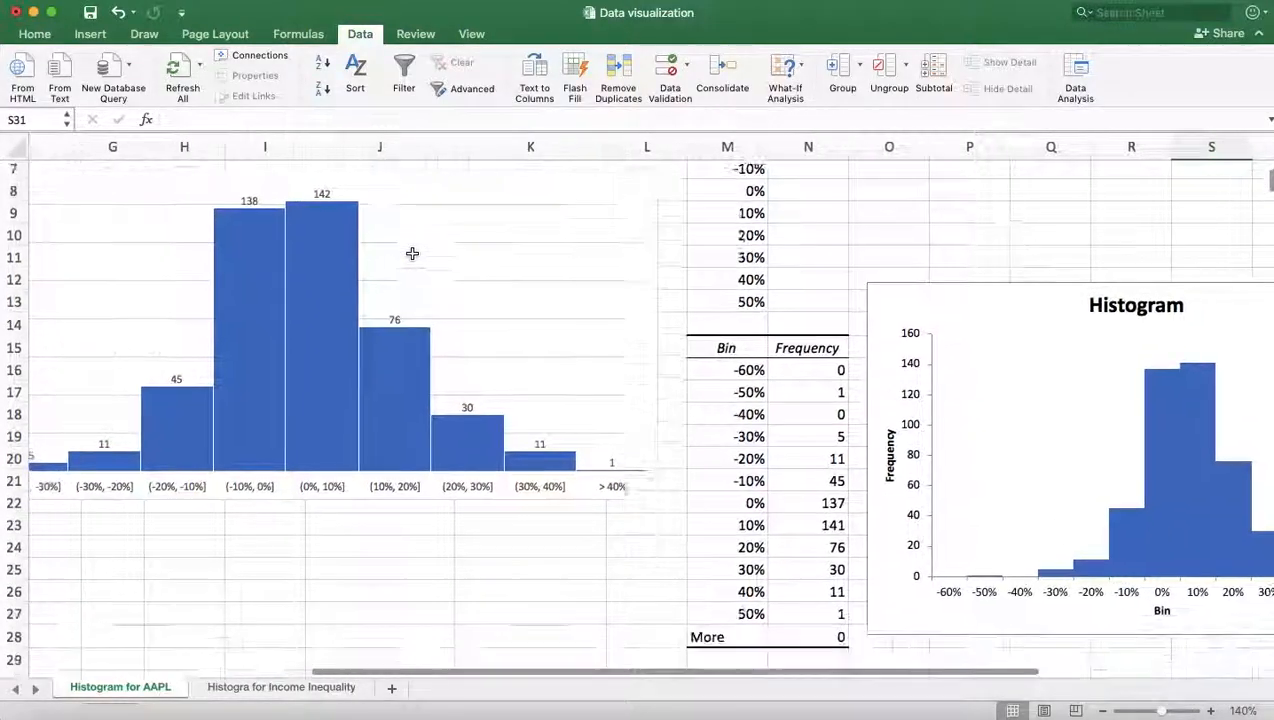
pyautogui.scroll(-20, 251, 504)
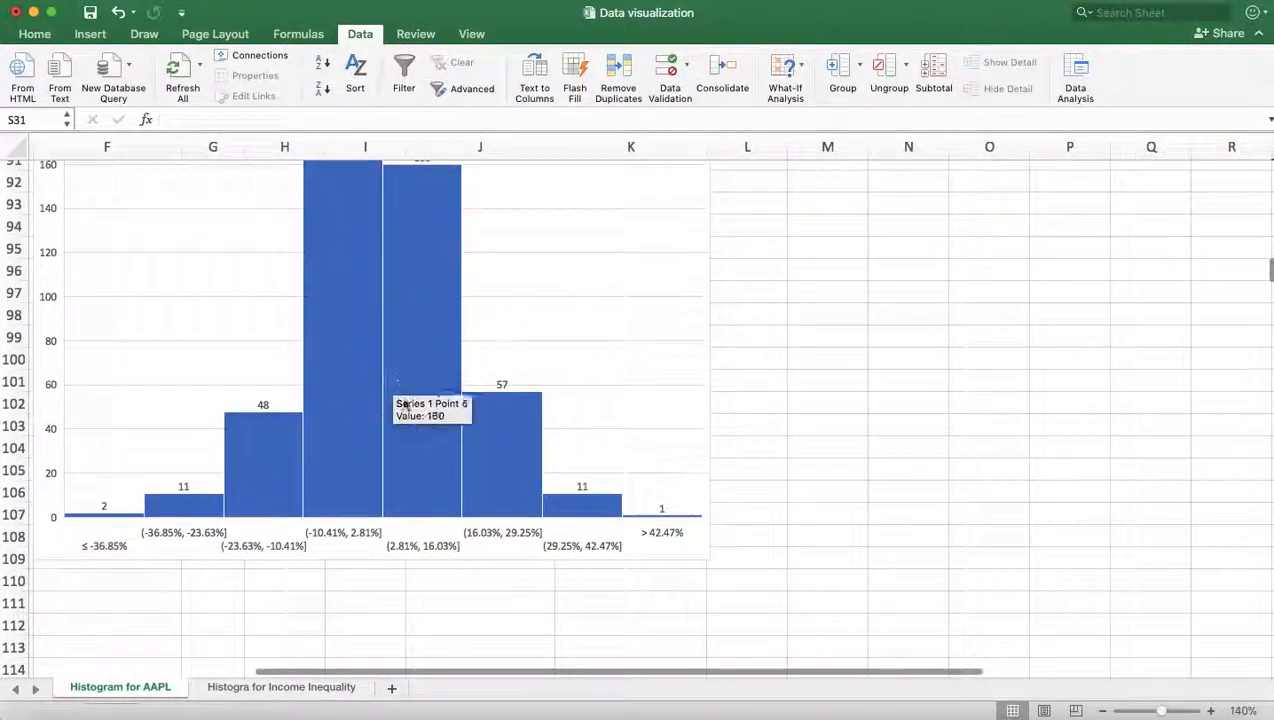
pyautogui.scroll(2, 893, 187)
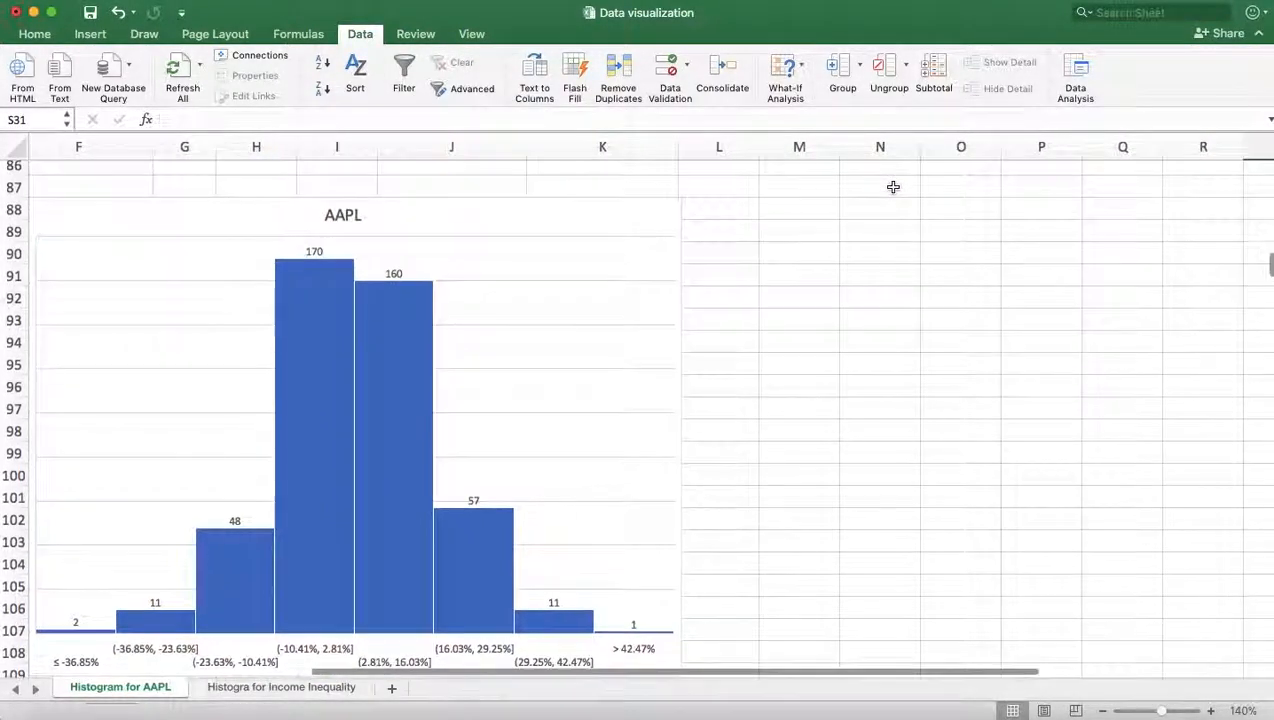
pyautogui.moveTo(432, 320)
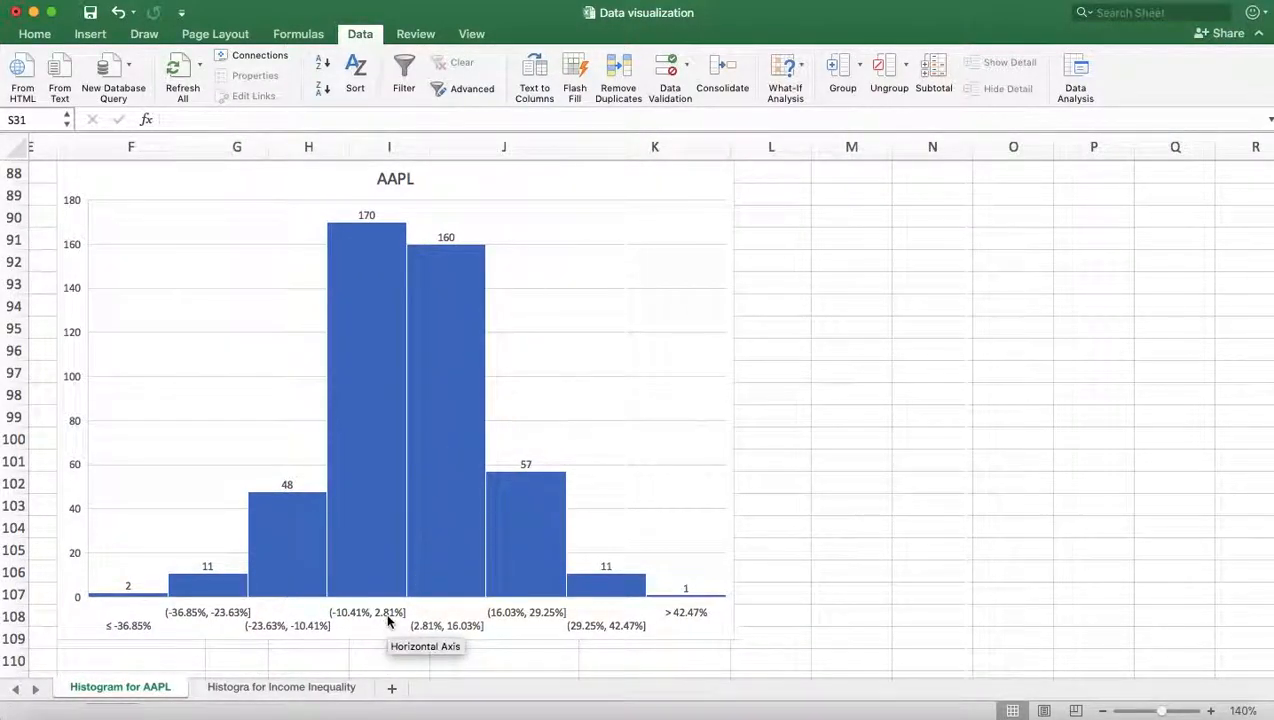
pyautogui.moveTo(418, 531)
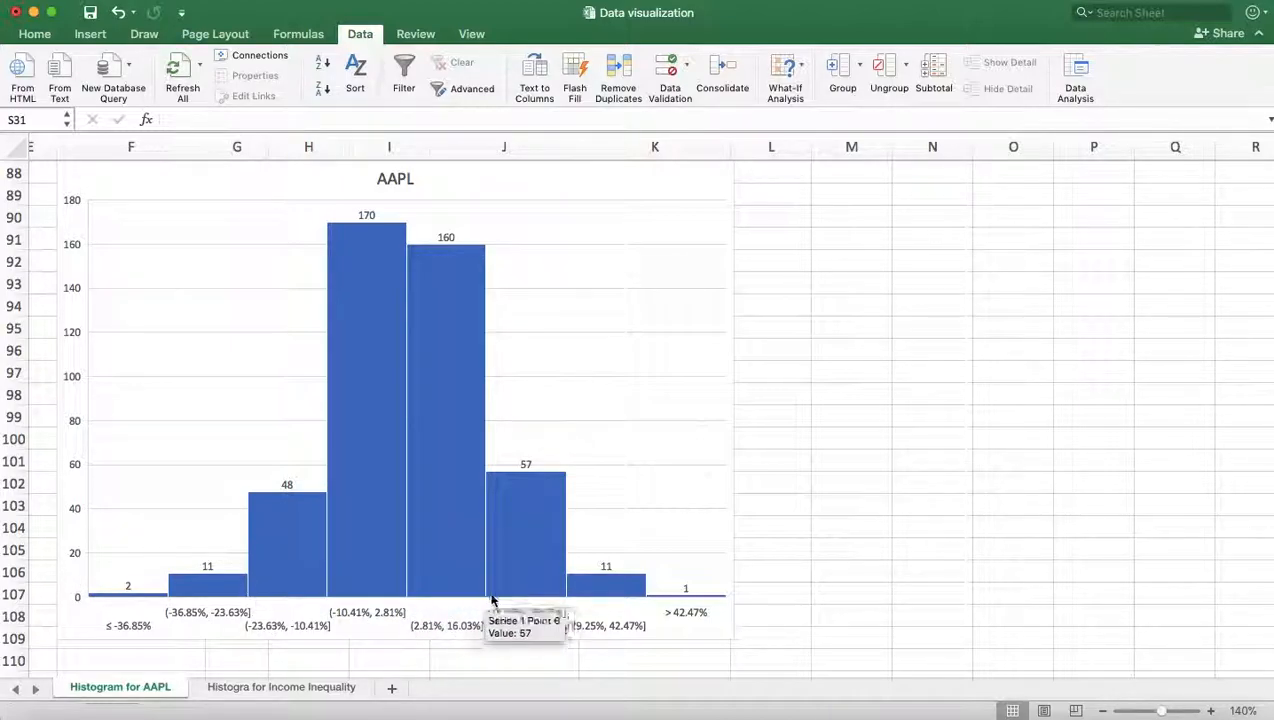
pyautogui.moveTo(576, 600)
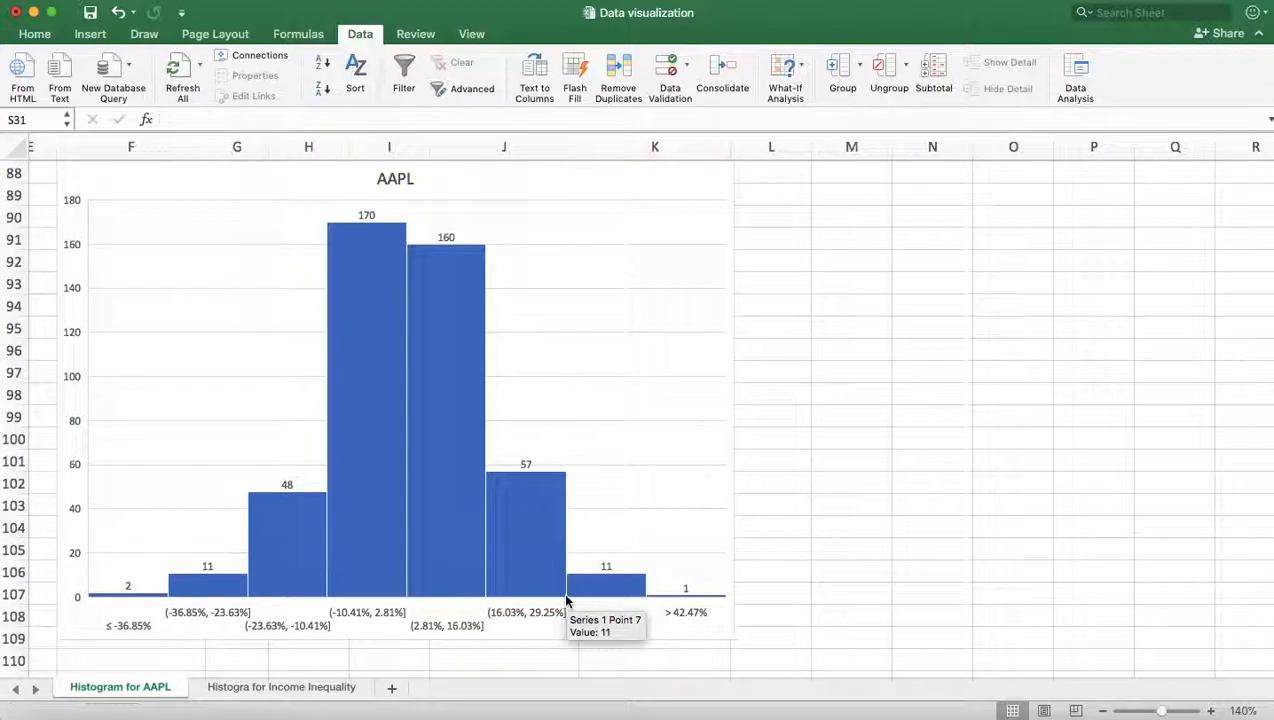
pyautogui.moveTo(650, 601)
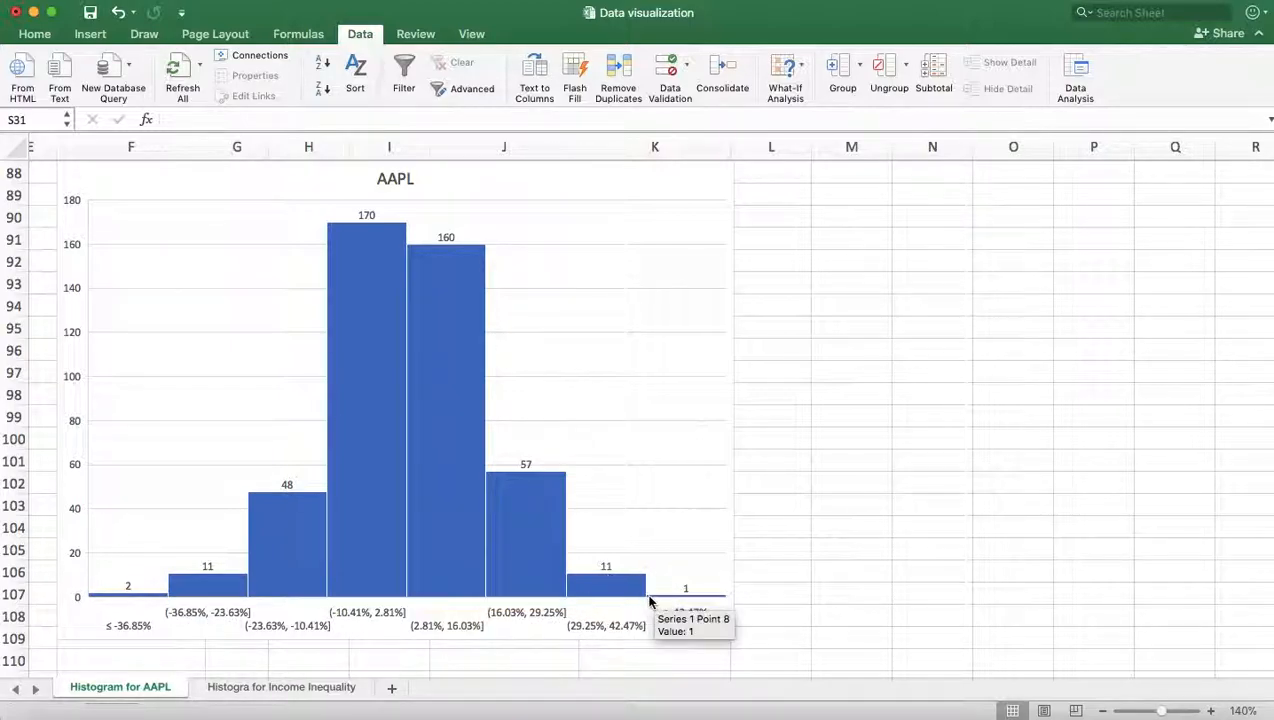
pyautogui.moveTo(169, 599)
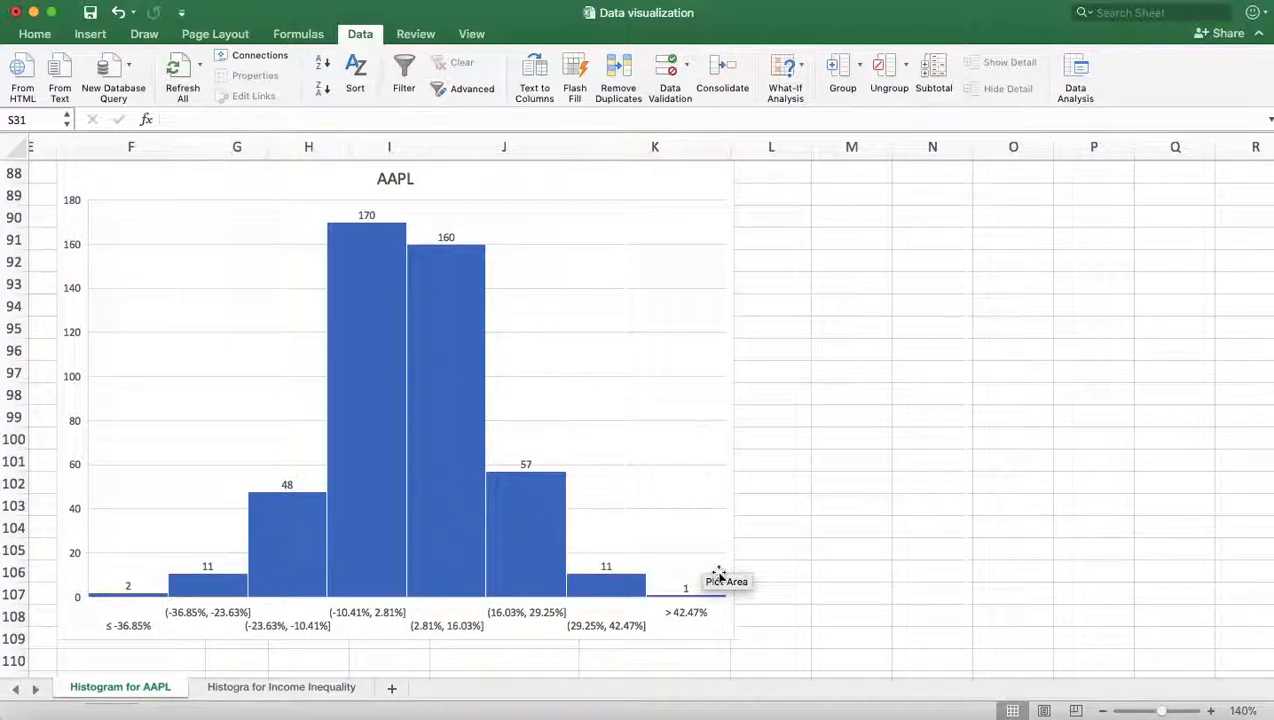
# On the Histogra for Income Inequality sheet, insert a histogram from the Class Interval and Group Frequency data and move it toward columns E and F
pyautogui.click(278, 688)
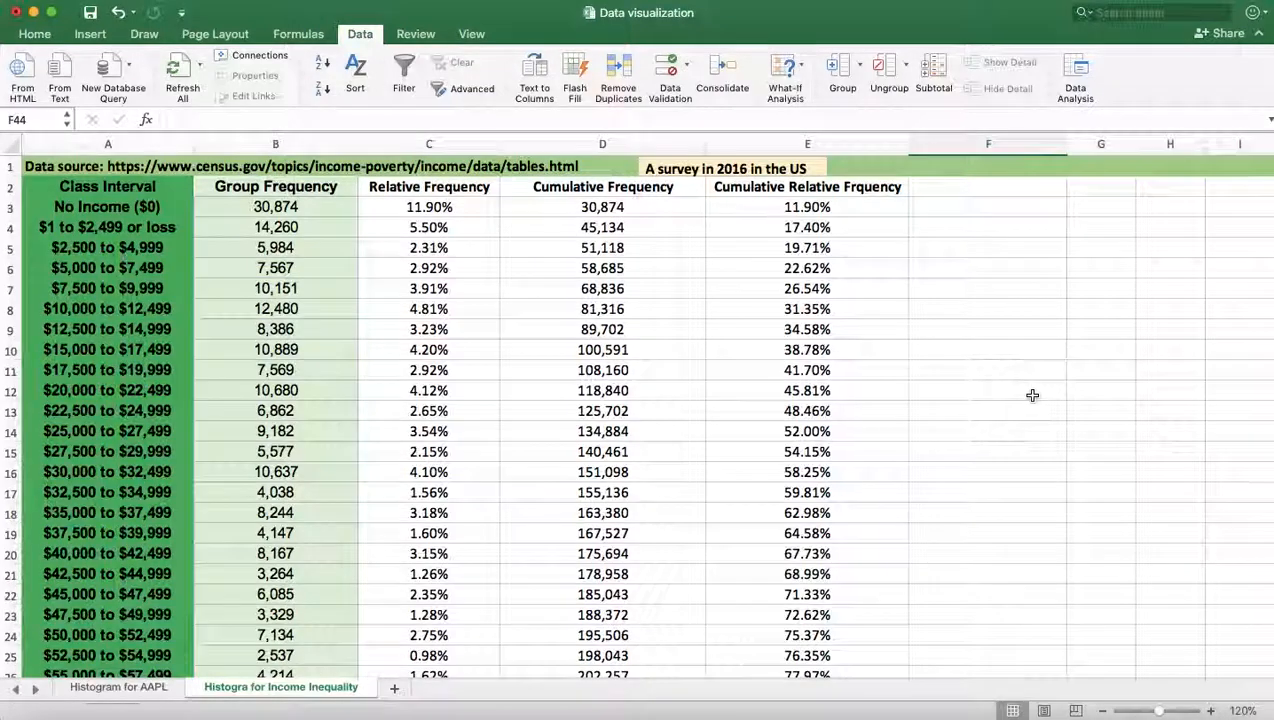
pyautogui.scroll(-1, 1032, 395)
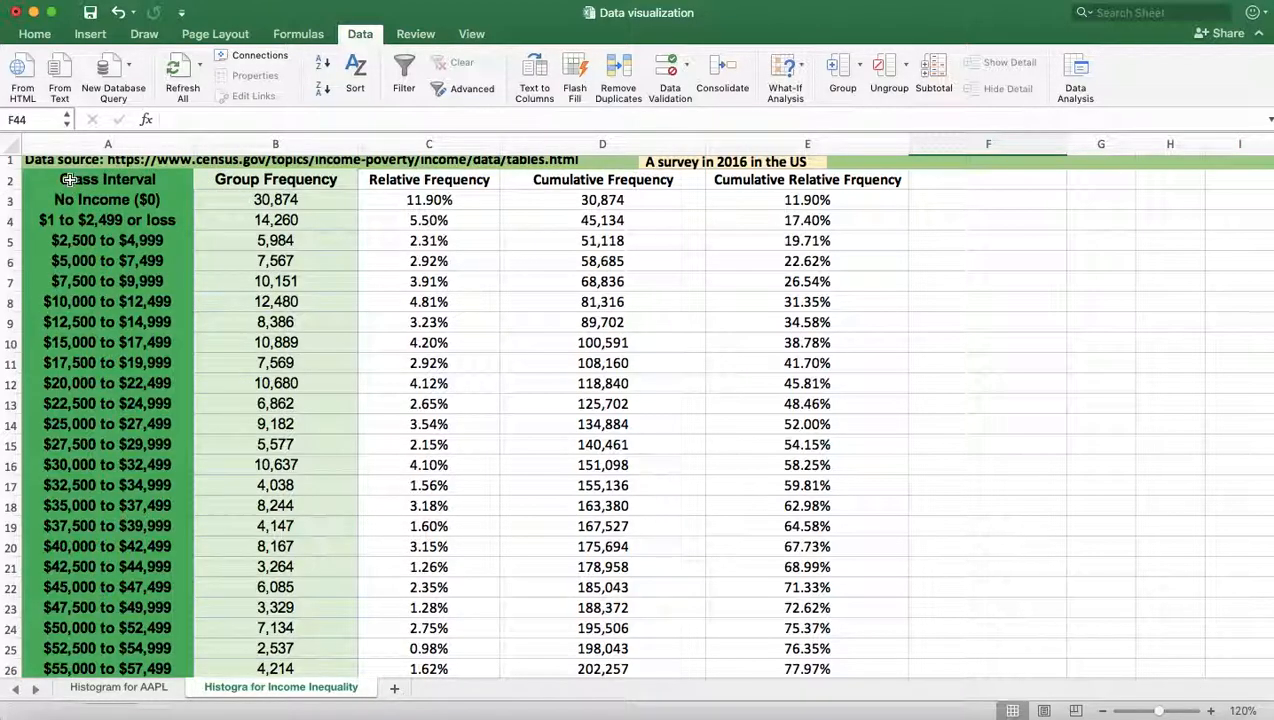
pyautogui.moveTo(62, 199); pyautogui.dragTo(250, 604)
pyautogui.scroll(10, 311, 429)
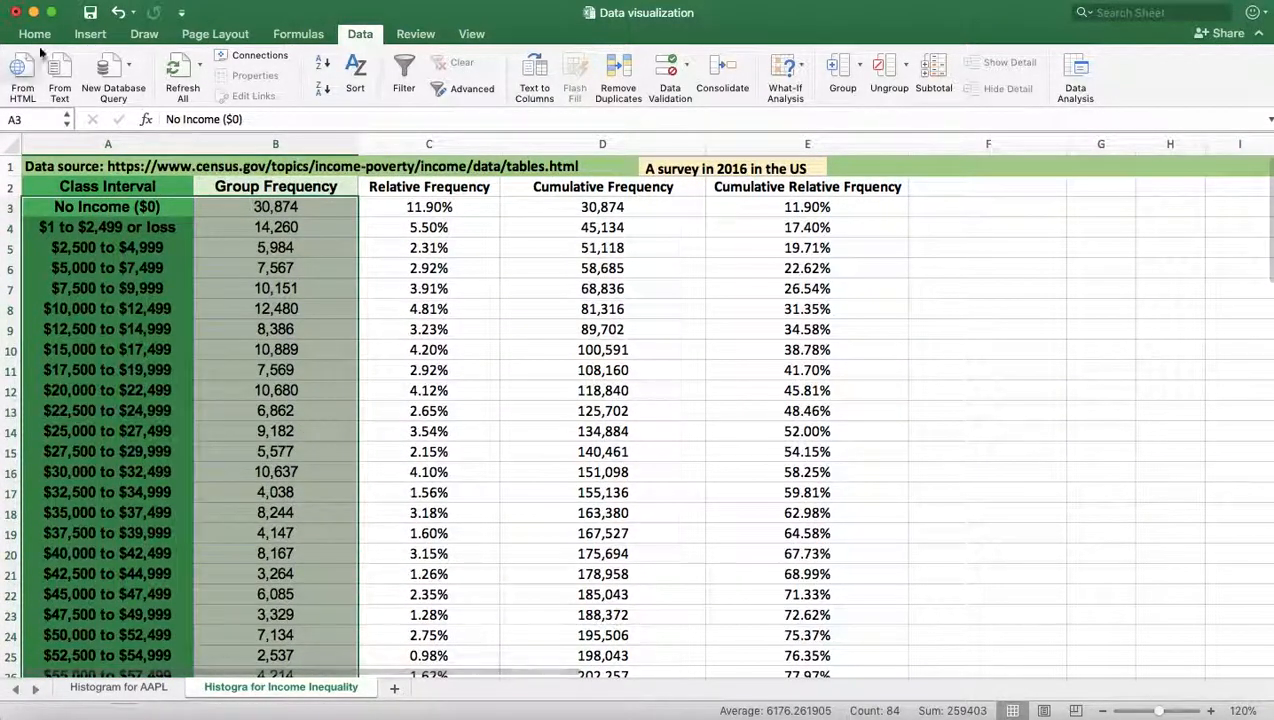
pyautogui.click(90, 34)
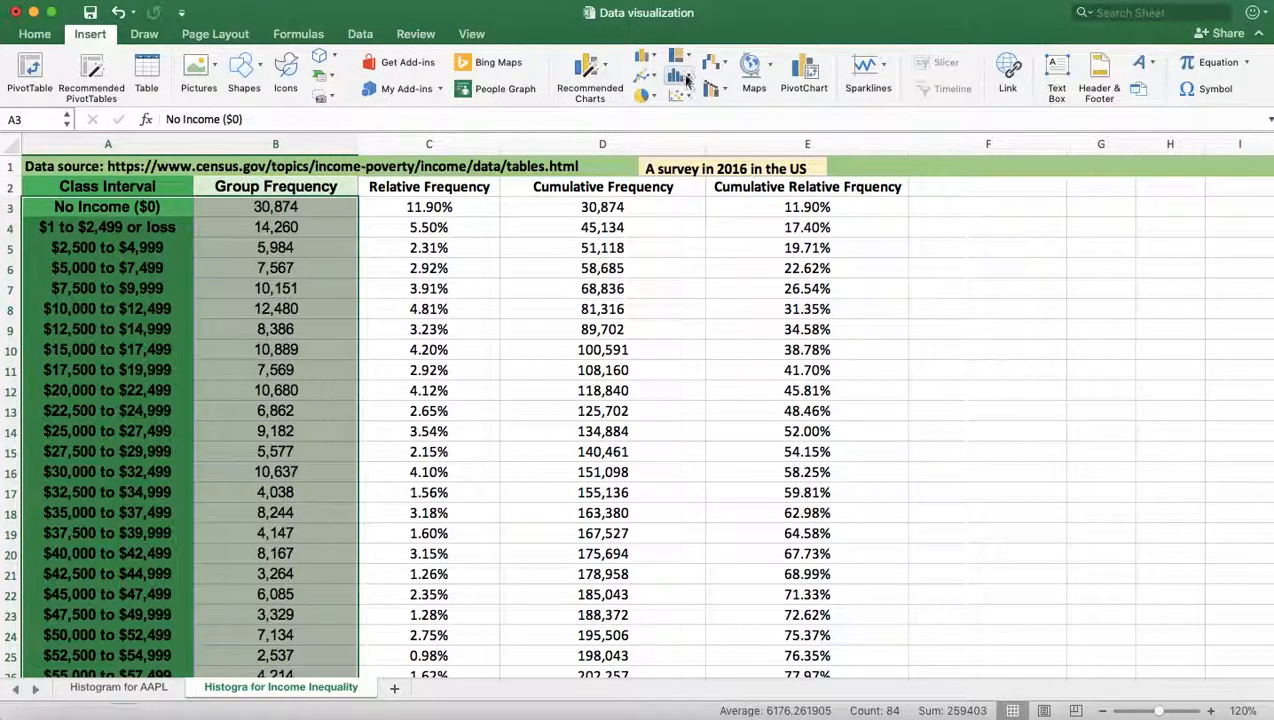
pyautogui.click(684, 78)
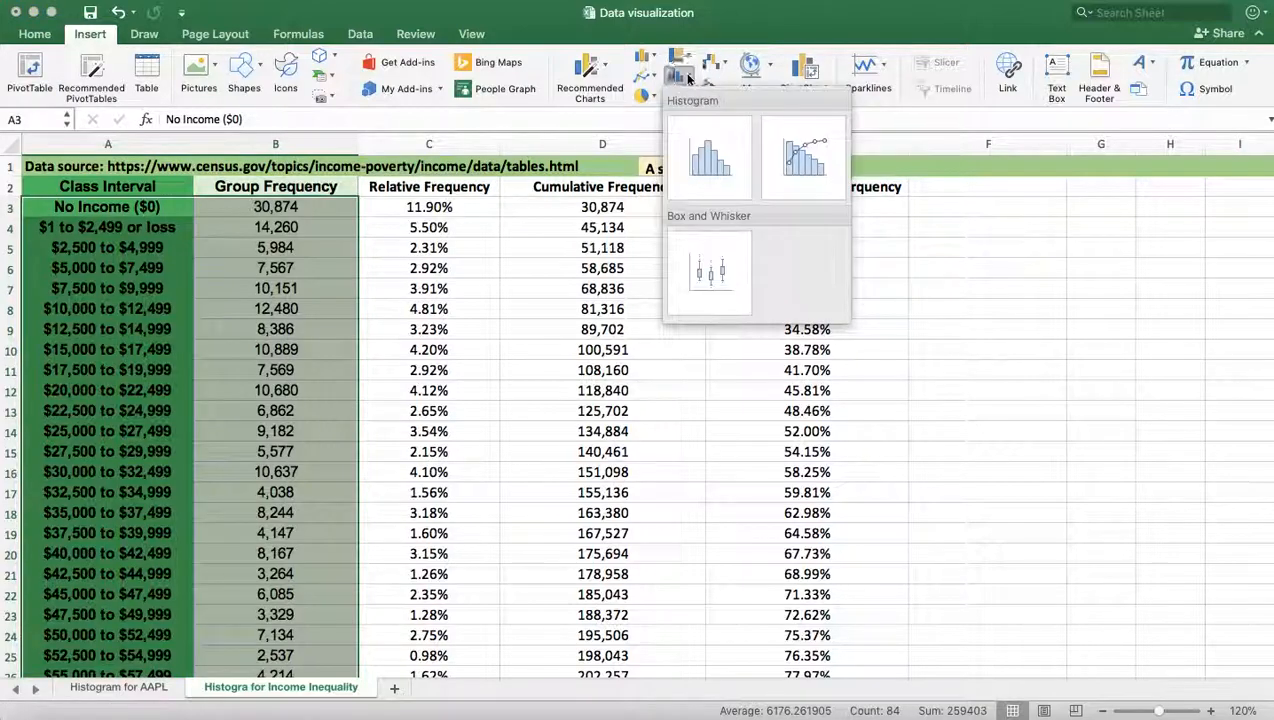
pyautogui.click(713, 160)
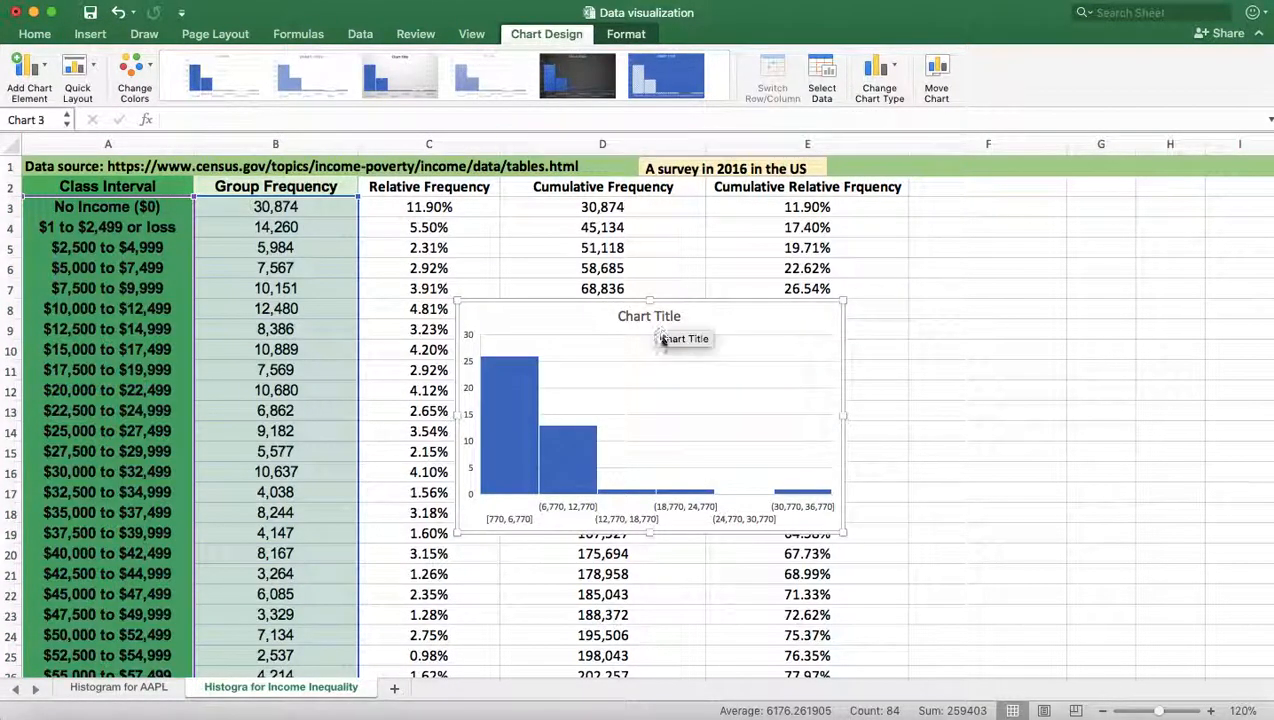
pyautogui.moveTo(566, 314); pyautogui.dragTo(853, 290)
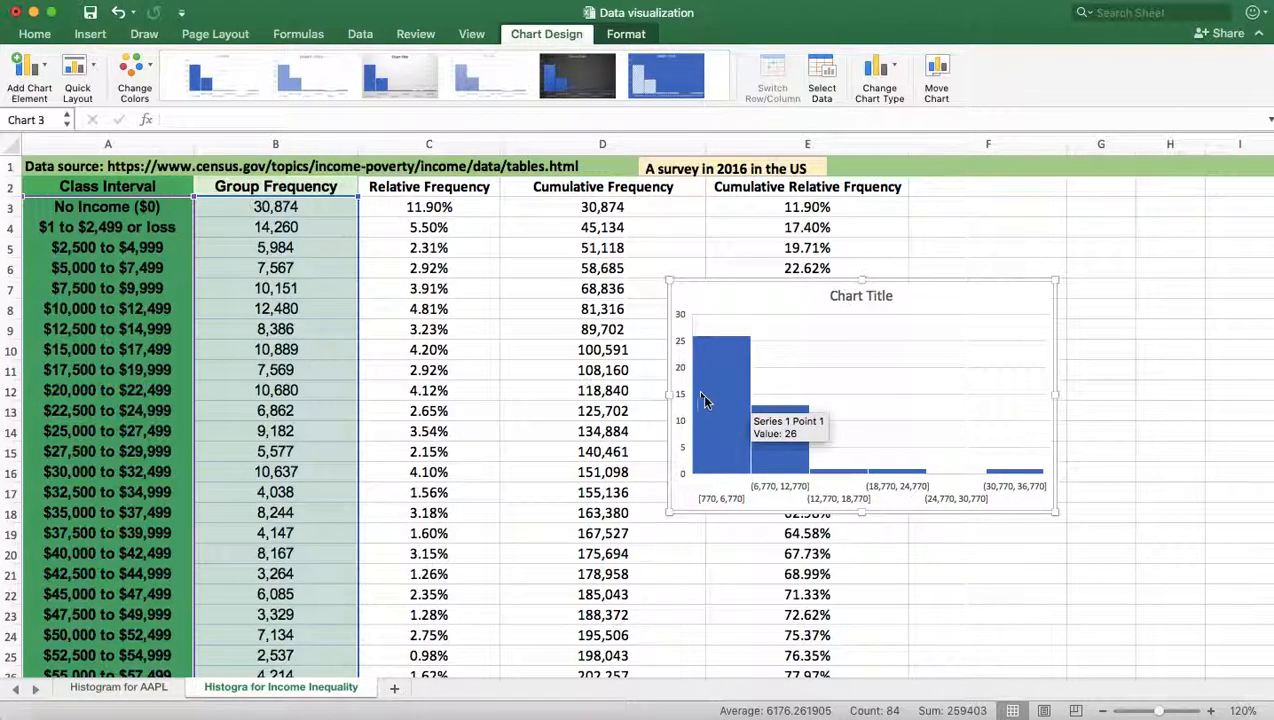
# Set the income histogram's bins to By Category and close the data series formatting pane
pyautogui.moveTo(772, 432)
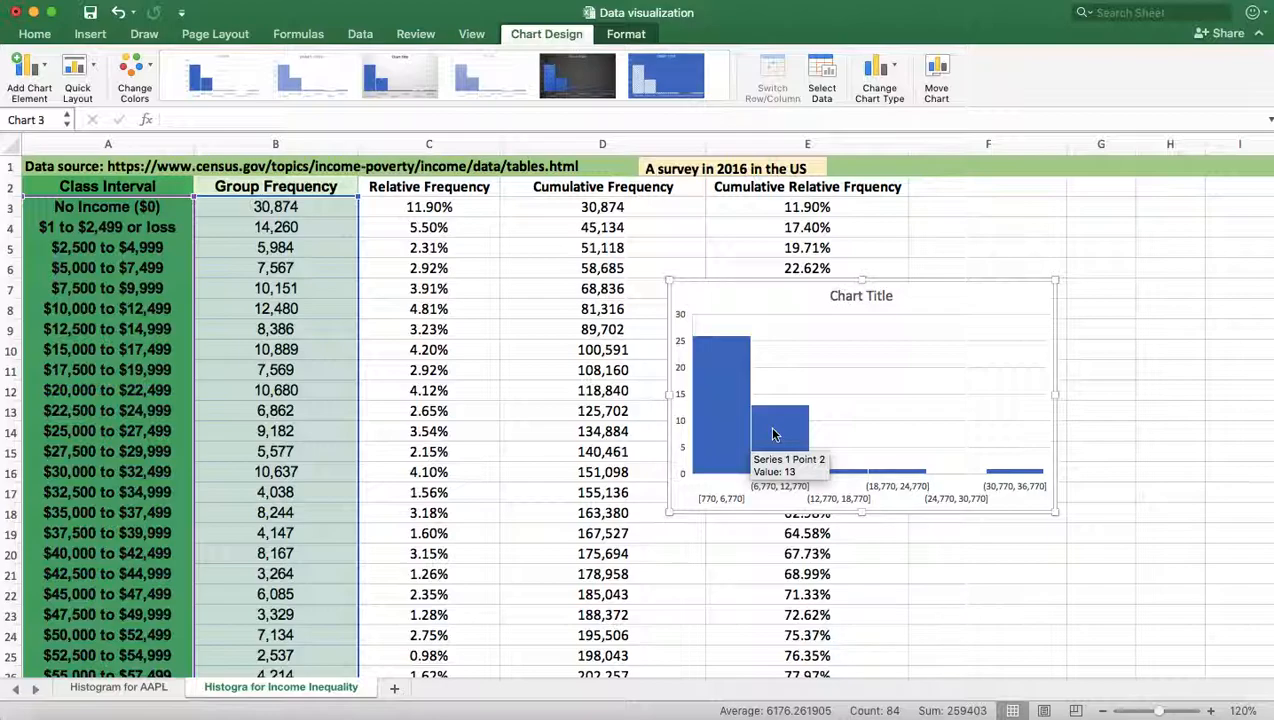
pyautogui.rightClick(772, 432)
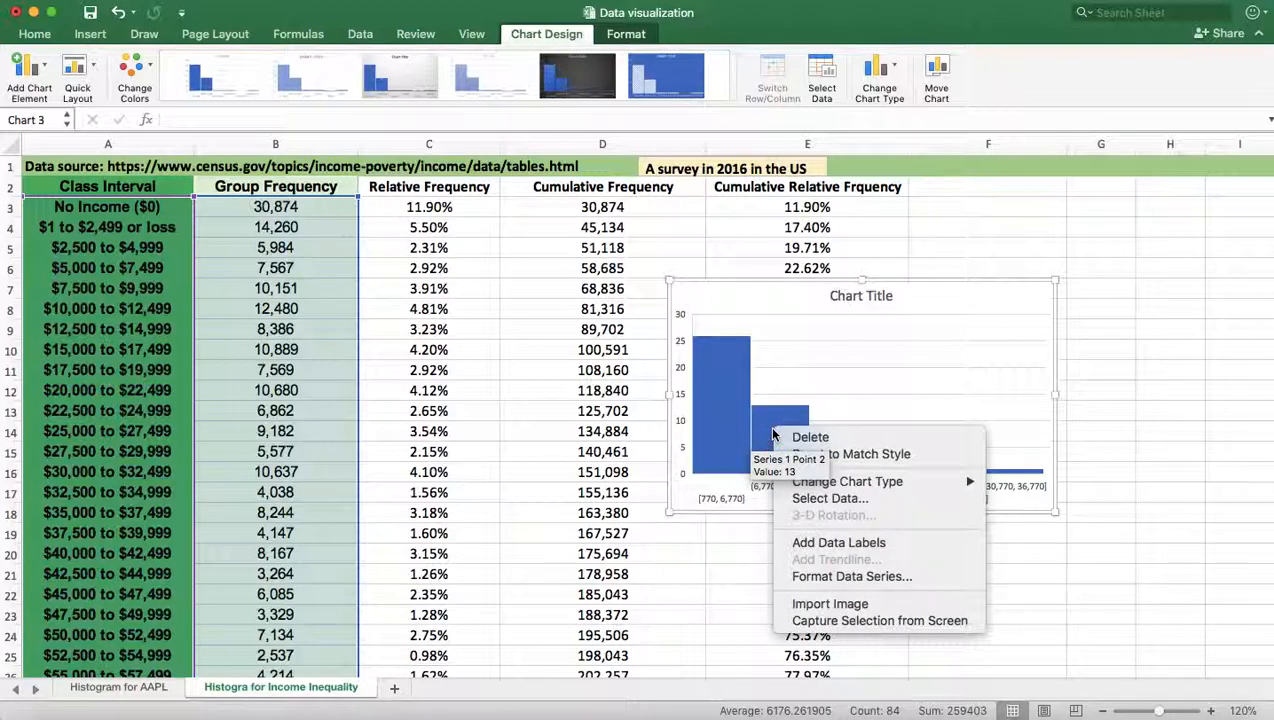
pyautogui.click(848, 578)
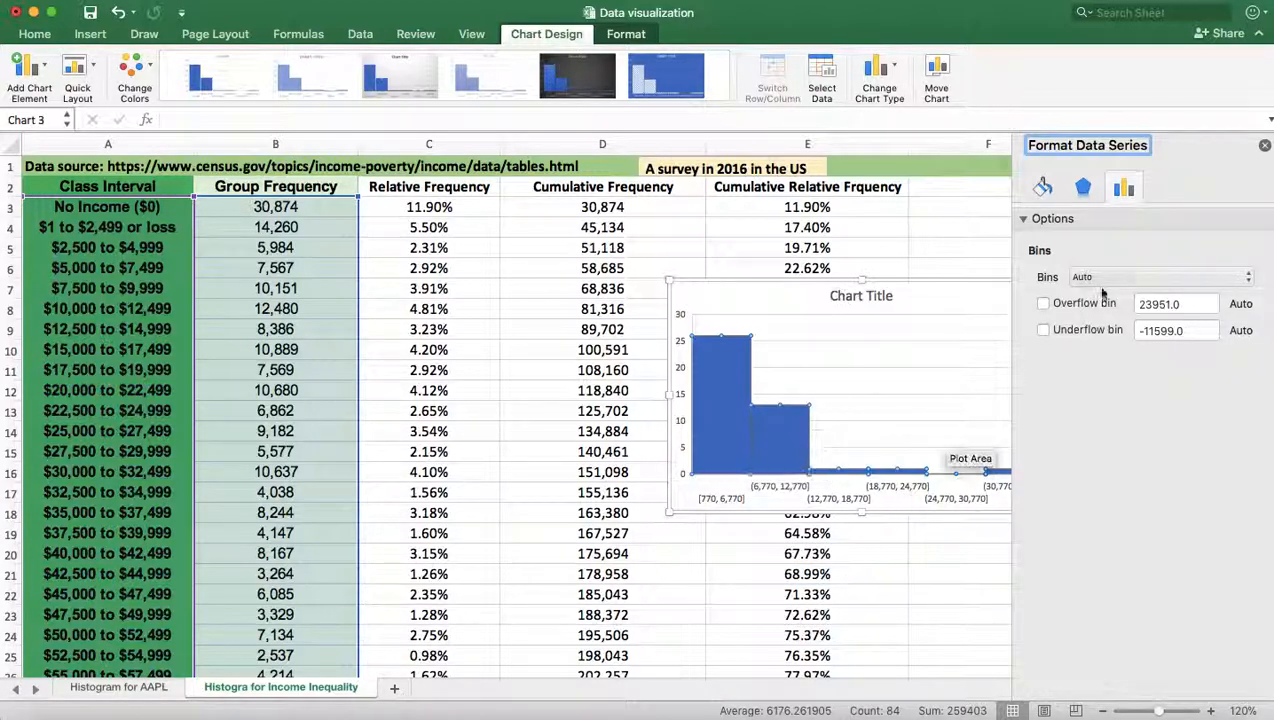
pyautogui.click(1248, 280)
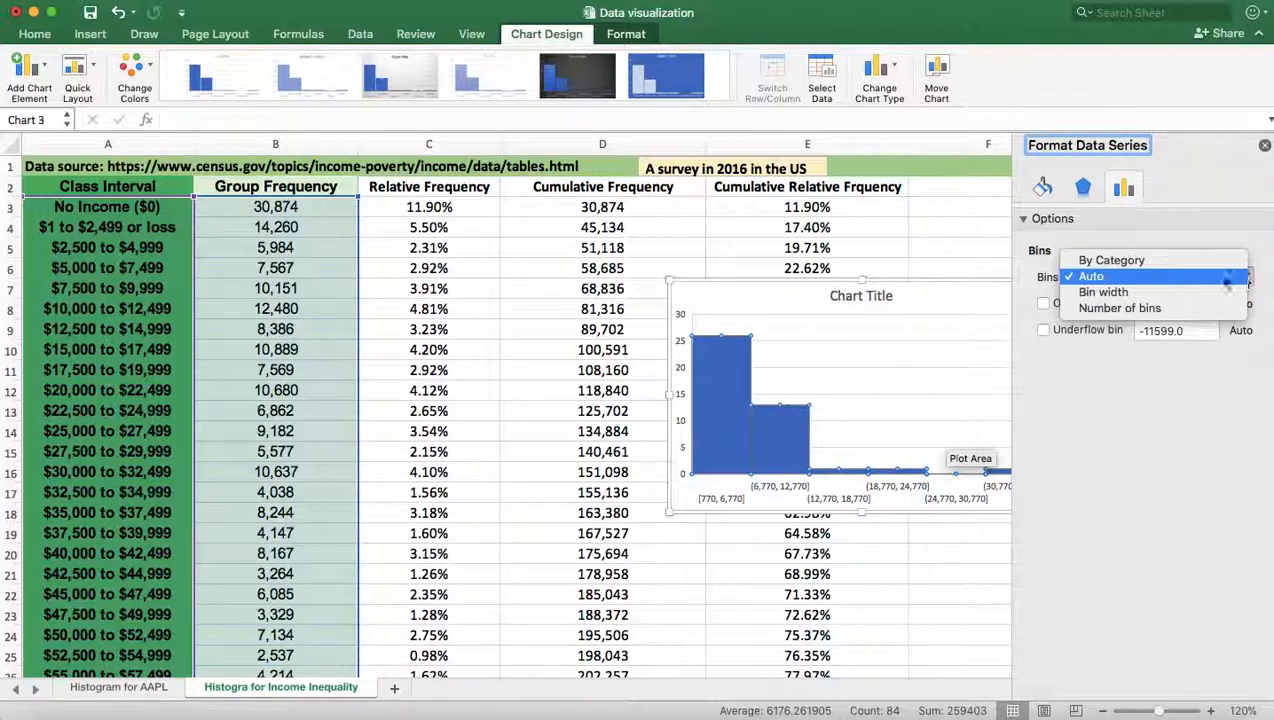
pyautogui.click(1112, 260)
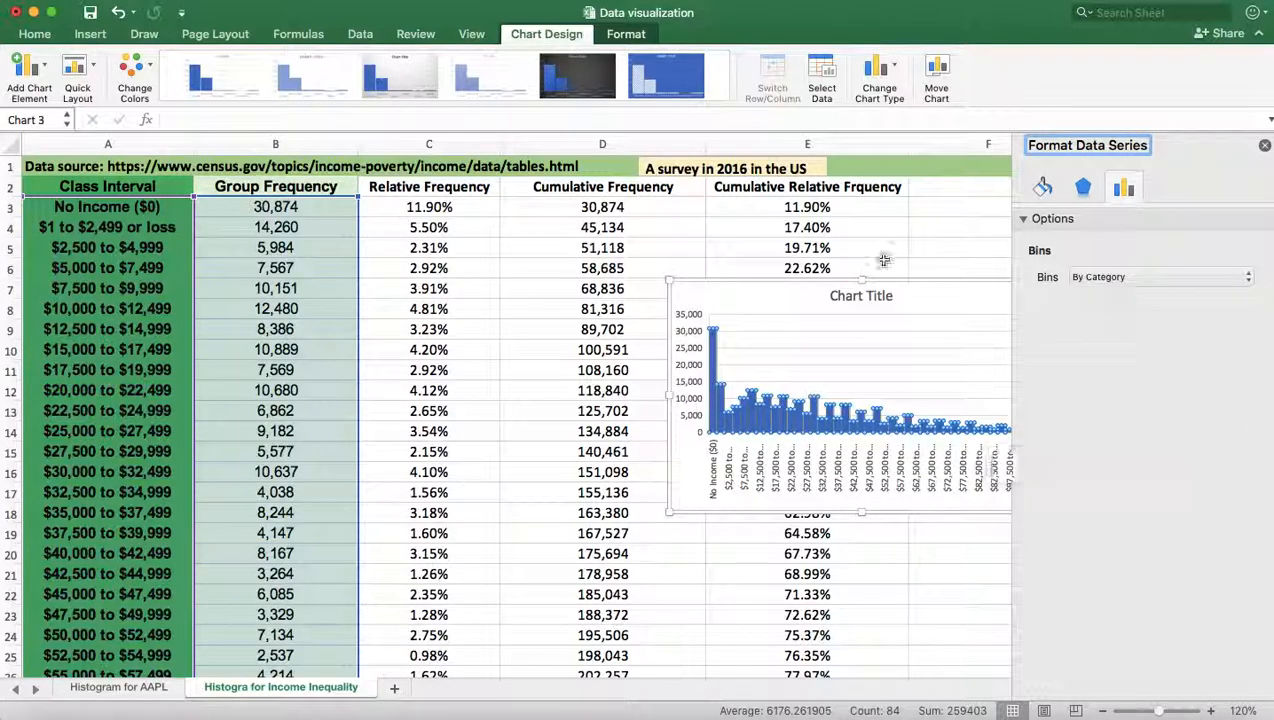
pyautogui.click(1264, 146)
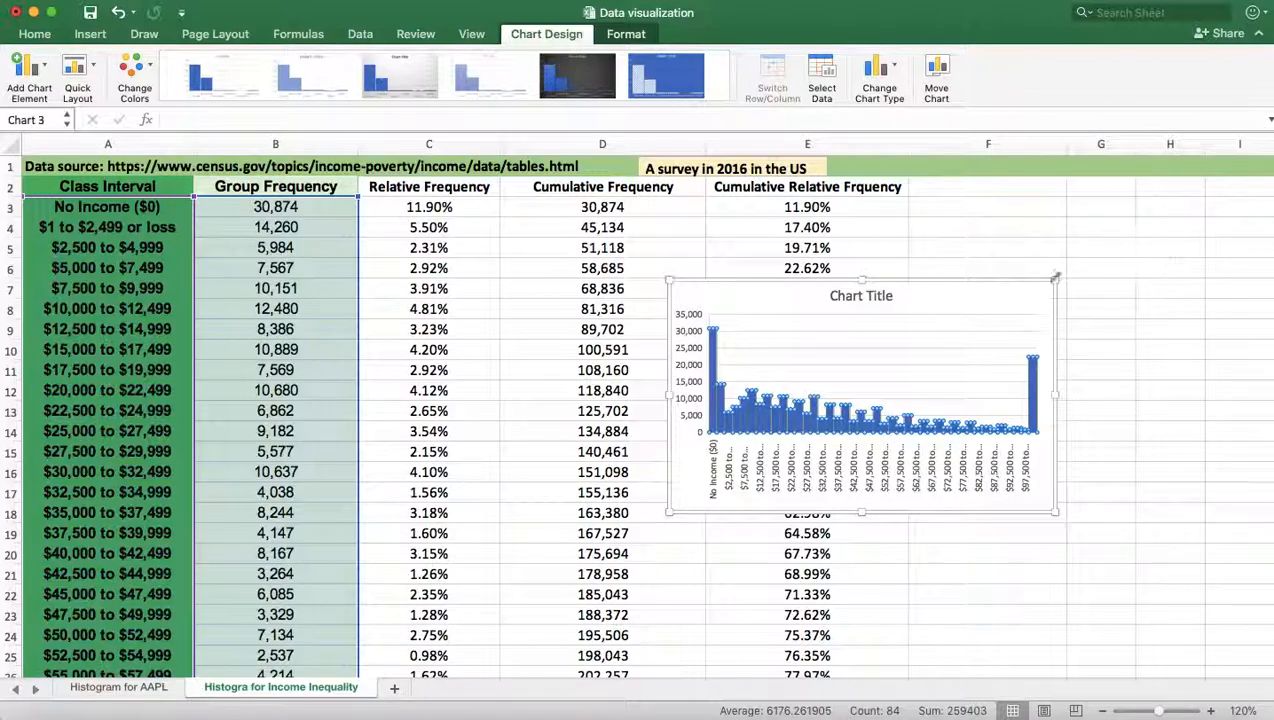
# Enlarge the income histogram to span about columns E to K and rows 7 to 25, so every class interval label fits
pyautogui.moveTo(1059, 281); pyautogui.dragTo(1175, 245)
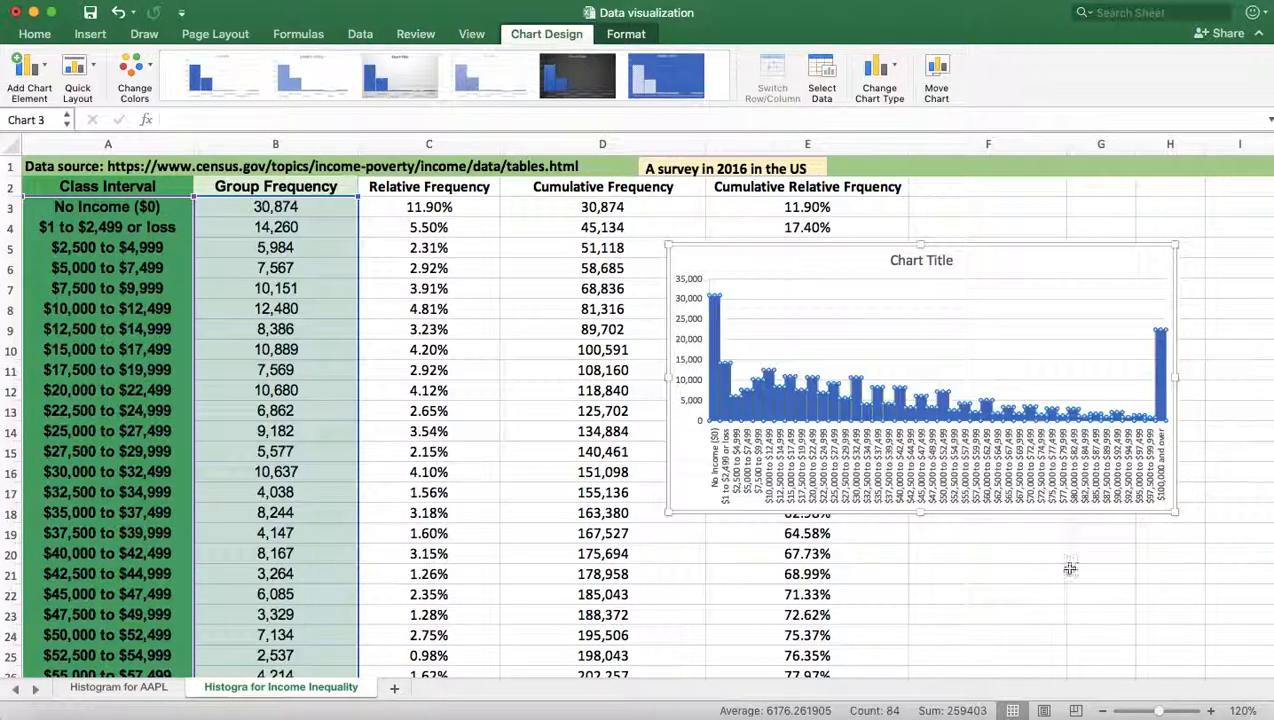
pyautogui.moveTo(1173, 511); pyautogui.dragTo(1175, 640)
pyautogui.hscroll(5, 1018, 478)
pyautogui.scroll(-2, 1018, 478)
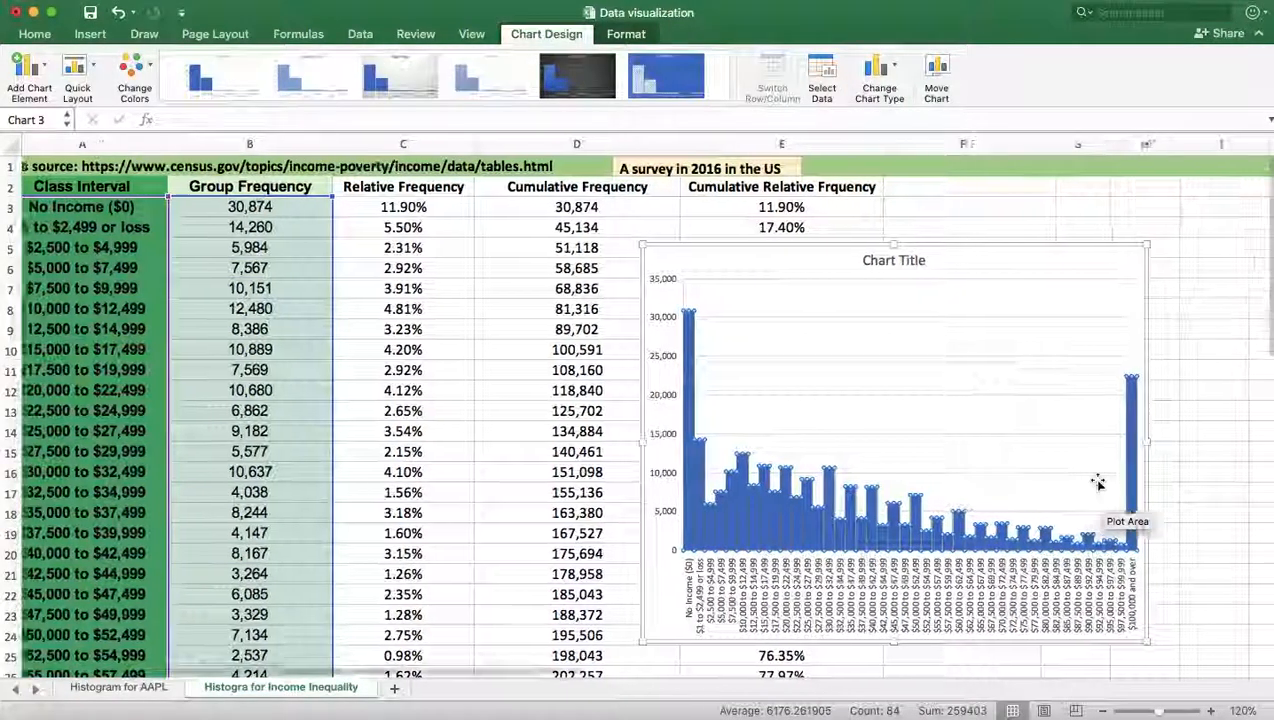
pyautogui.moveTo(936, 176); pyautogui.dragTo(1093, 207)
pyautogui.moveTo(1097, 572); pyautogui.dragTo(1141, 589)
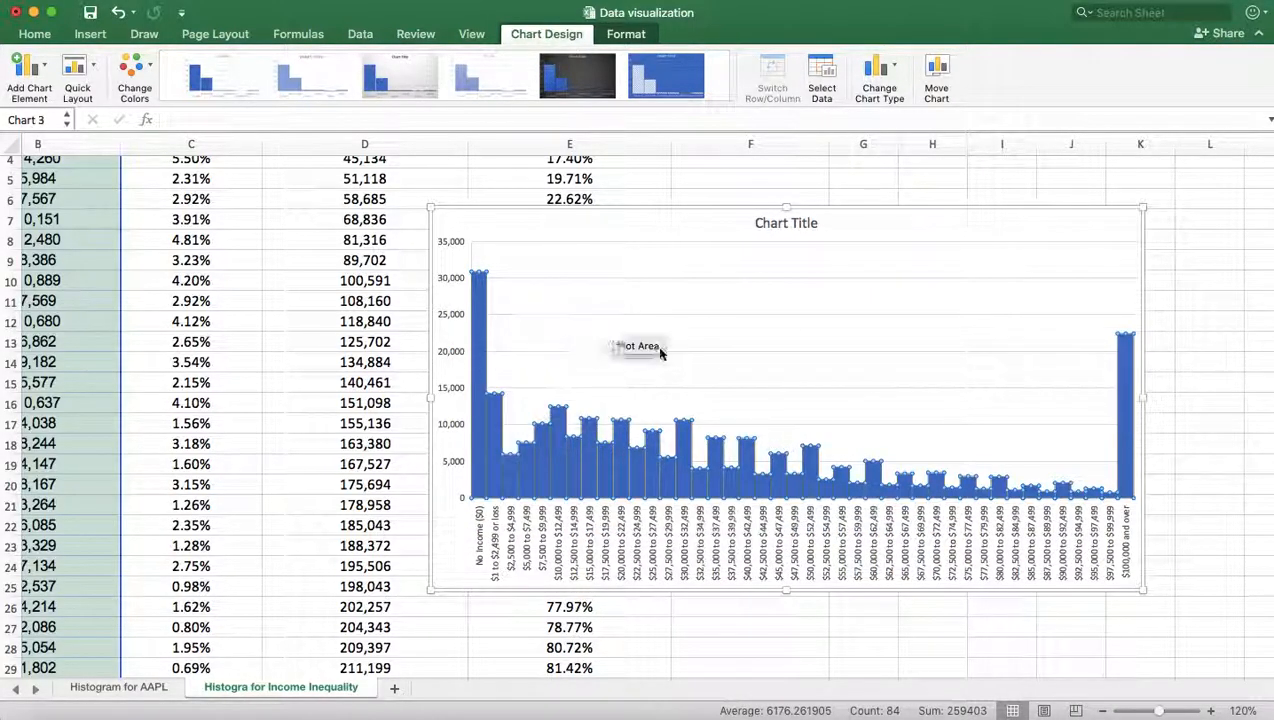
# Replace the income histogram's placeholder title with "Income Distribution" and deselect the chart
pyautogui.click(769, 222)
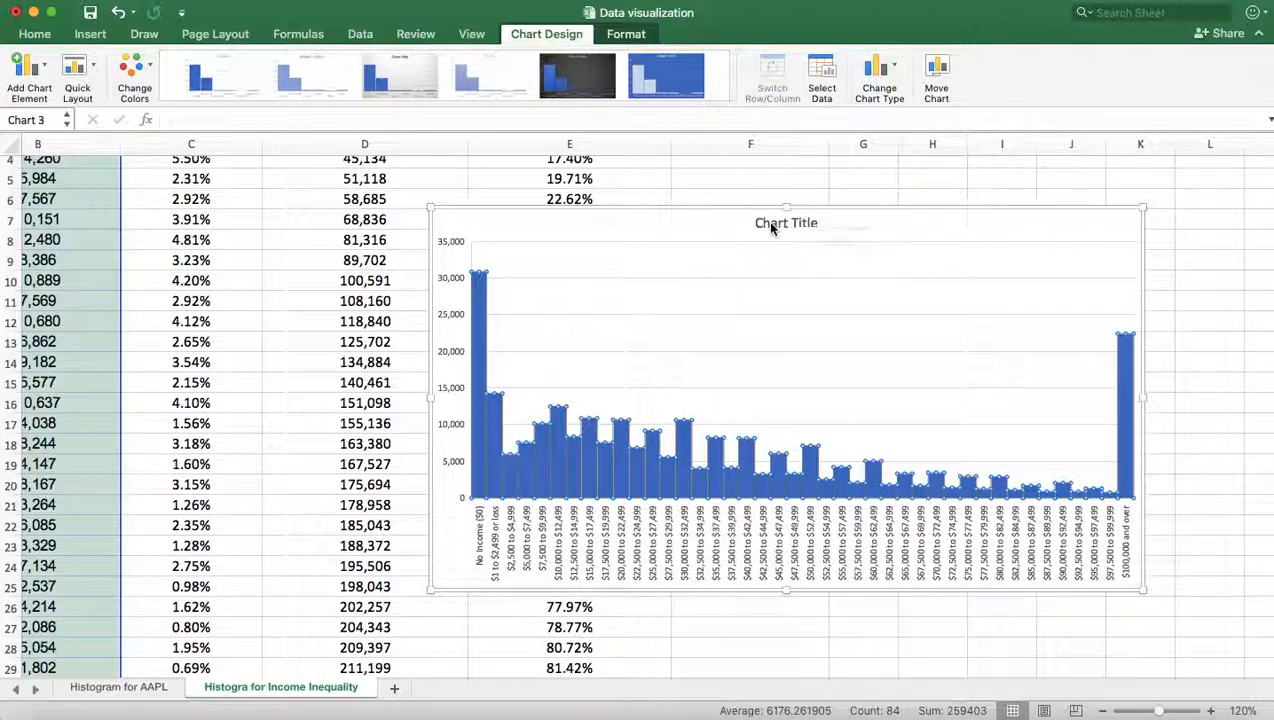
pyautogui.moveTo(760, 225); pyautogui.dragTo(815, 223)
pyautogui.press('BackSpace')
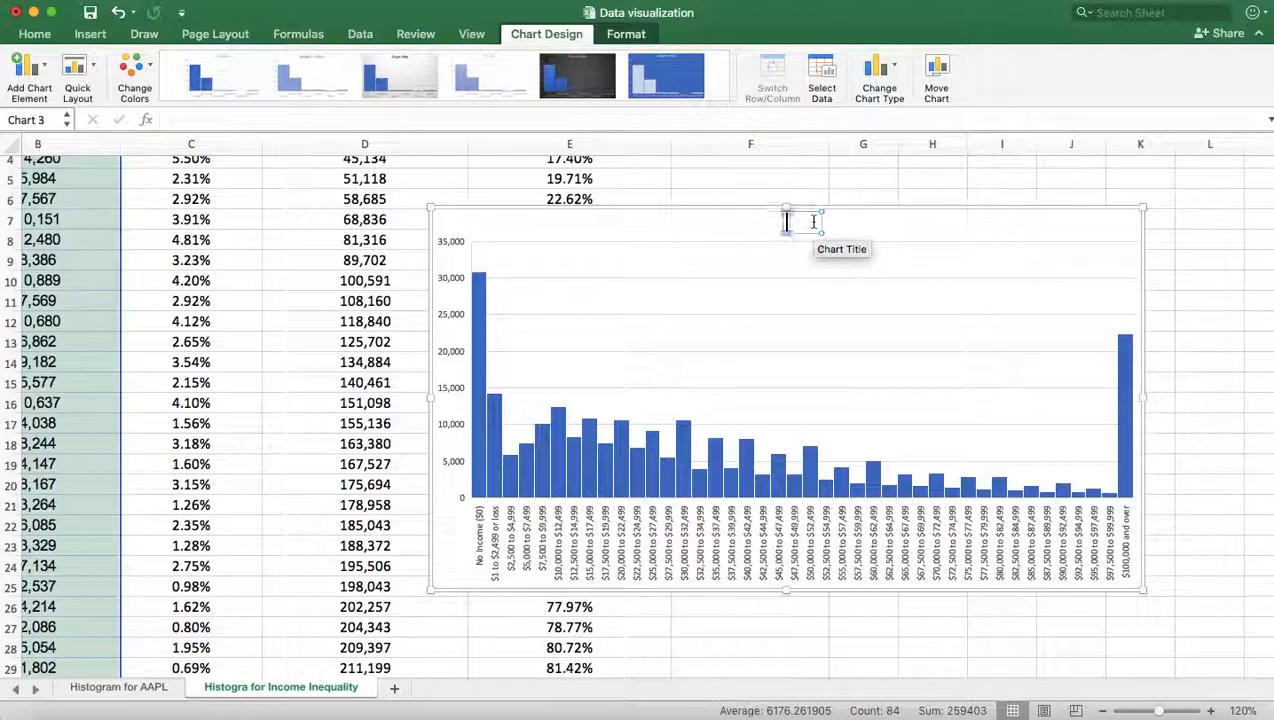
pyautogui.write('Incom')
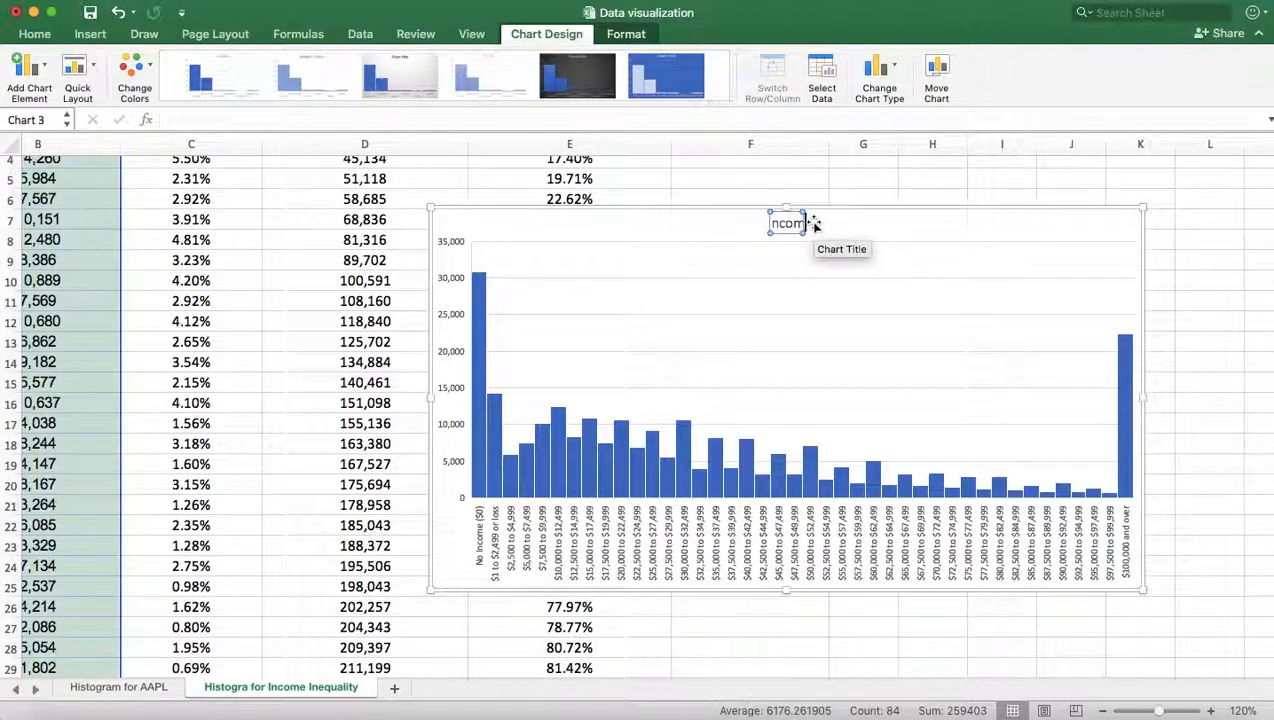
pyautogui.write('e Distribution')
pyautogui.click(1216, 299)
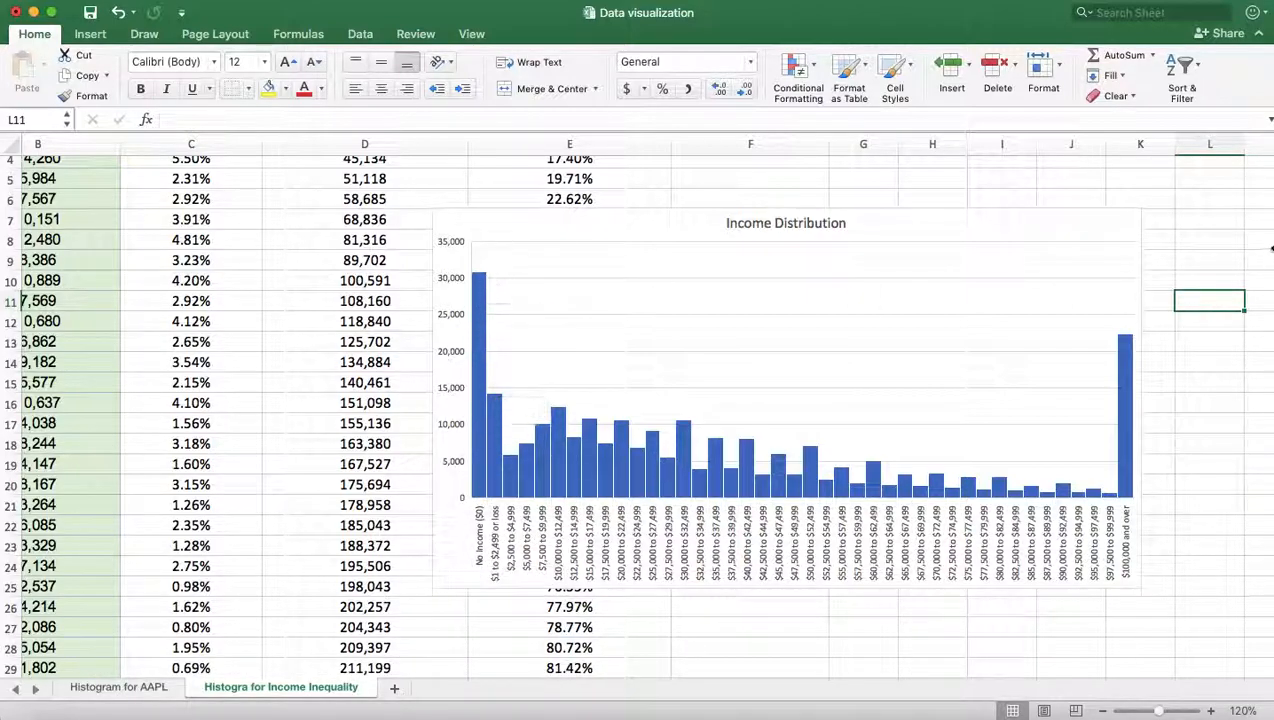
# Enlarge the Income Distribution chart slightly, extending it up to row 5 and out to the start of column L
pyautogui.click(1140, 215)
pyautogui.moveTo(1146, 206); pyautogui.dragTo(1180, 182)
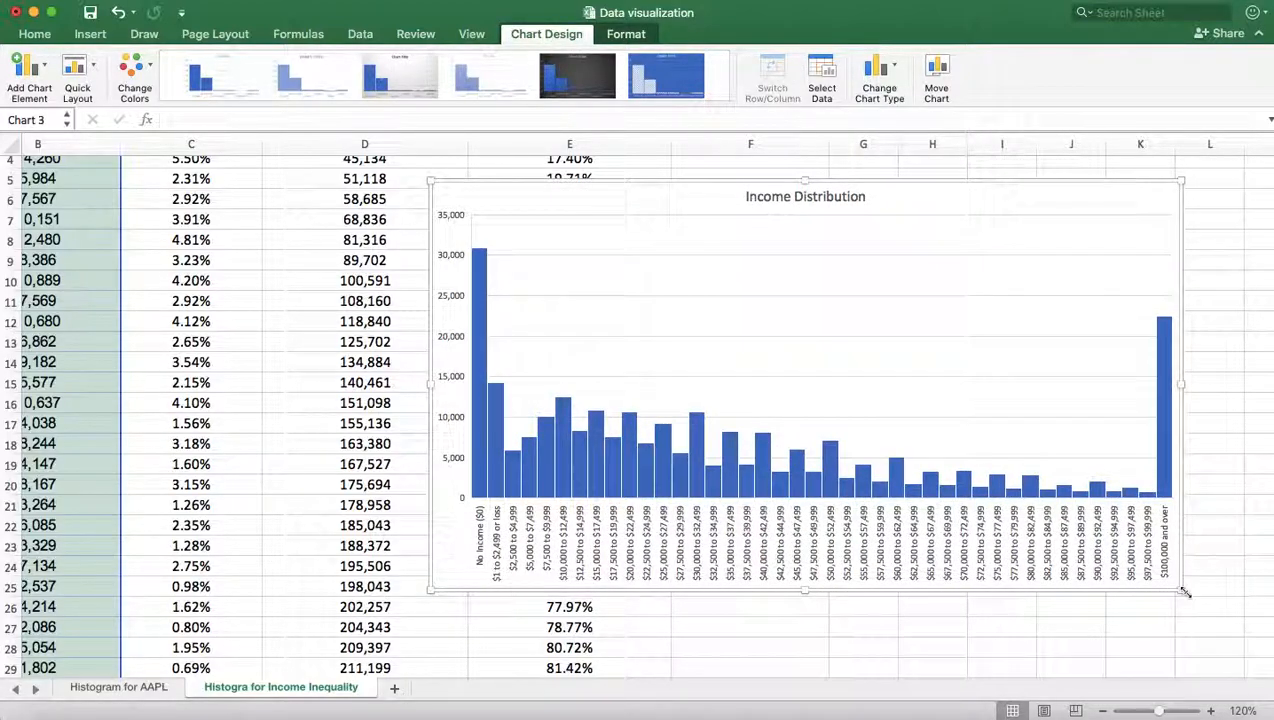
pyautogui.moveTo(1165, 402)
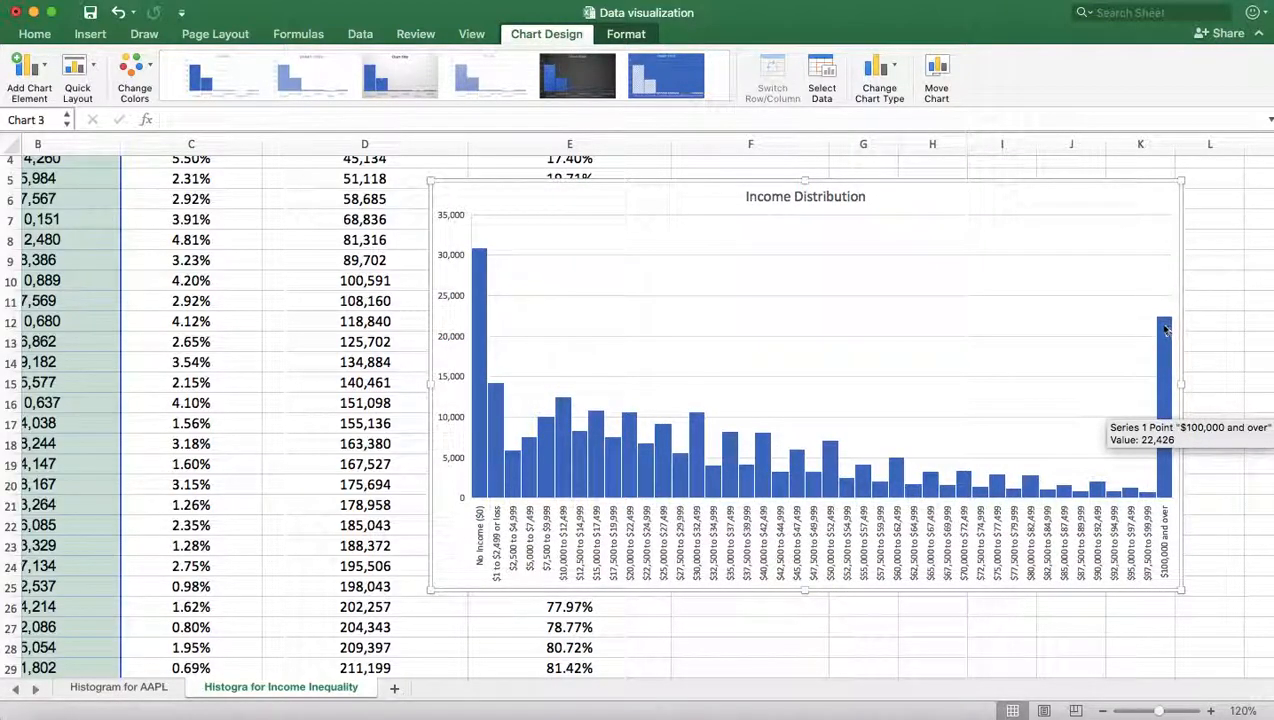